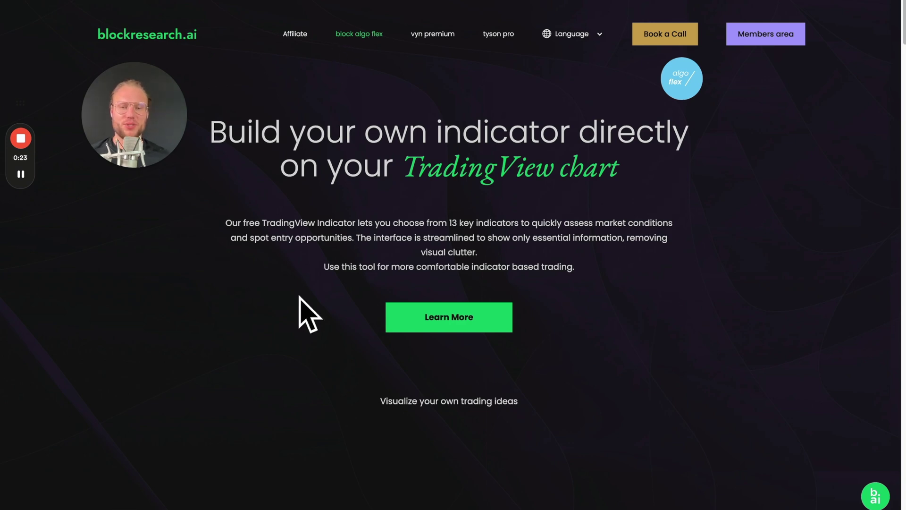
# Scroll the block algo flex page and highlight 'TradingView Indicator' and other intro-paragraph words
pyautogui.scroll(-10, 479, 376)
pyautogui.scroll(4, 380, 318)
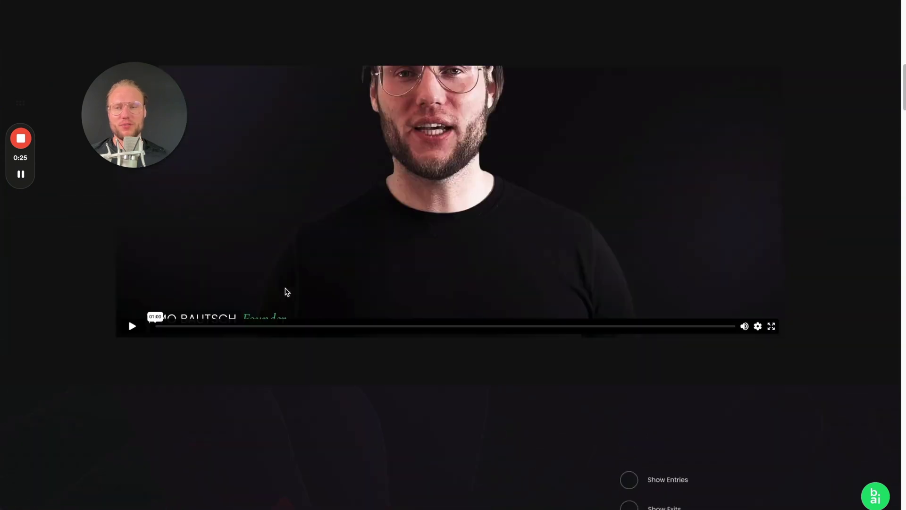
pyautogui.scroll(5, 675, 273)
pyautogui.scroll(7, 651, 264)
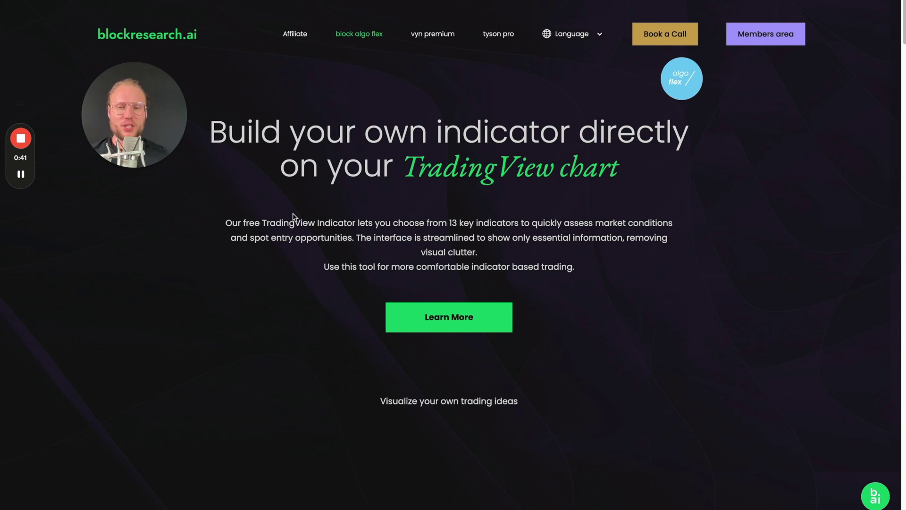
pyautogui.moveTo(262, 222); pyautogui.dragTo(352, 222)
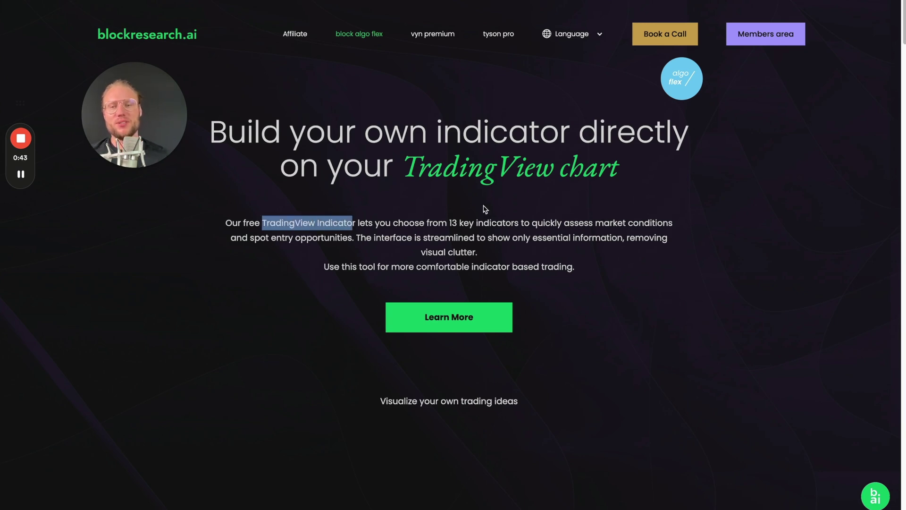
pyautogui.moveTo(449, 222); pyautogui.dragTo(465, 222)
pyautogui.doubleClick(497, 224)
pyautogui.tripleClick(497, 224)
pyautogui.click(491, 231)
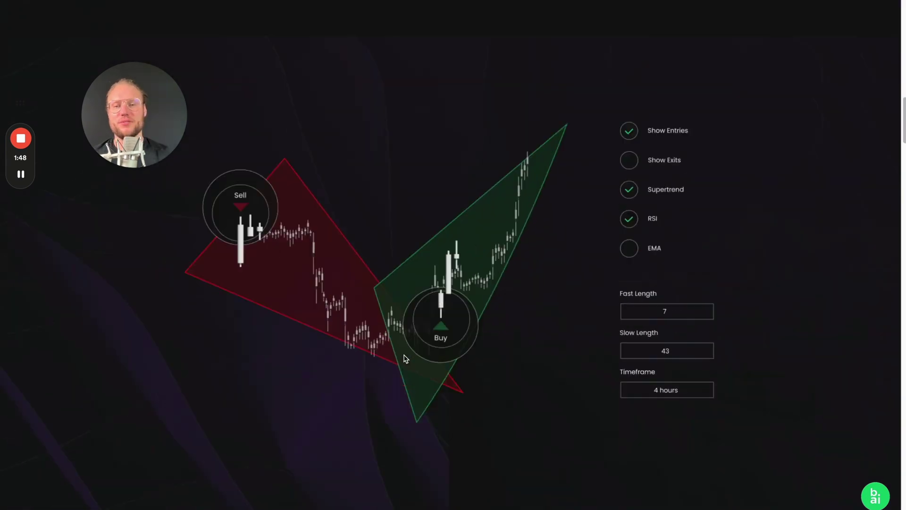
# In TradingView, open the block algo flex settings and scroll through its Inputs
pyautogui.scroll(-10, 404, 358)
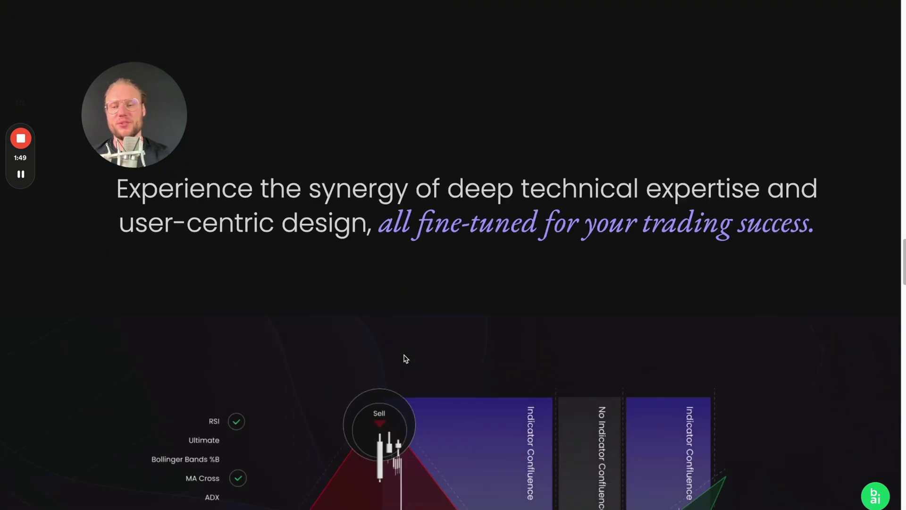
pyautogui.scroll(1, 405, 359)
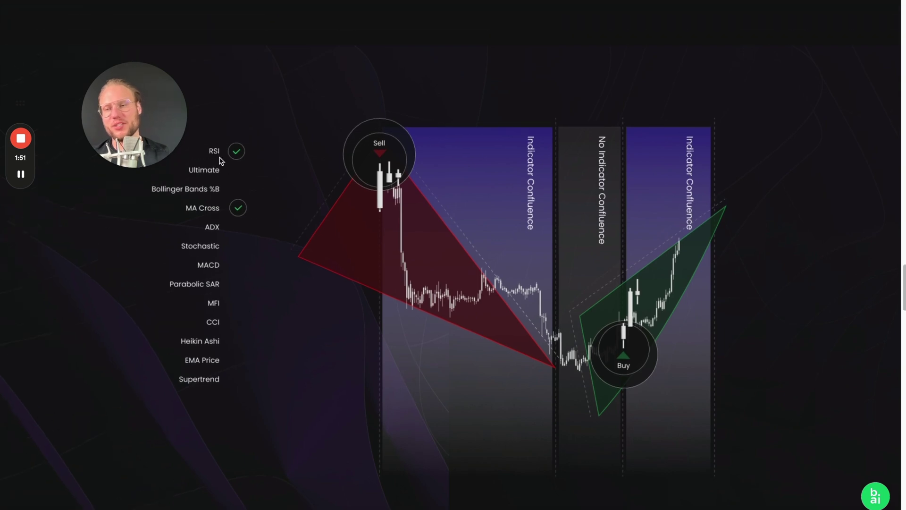
pyautogui.moveTo(173, 88)
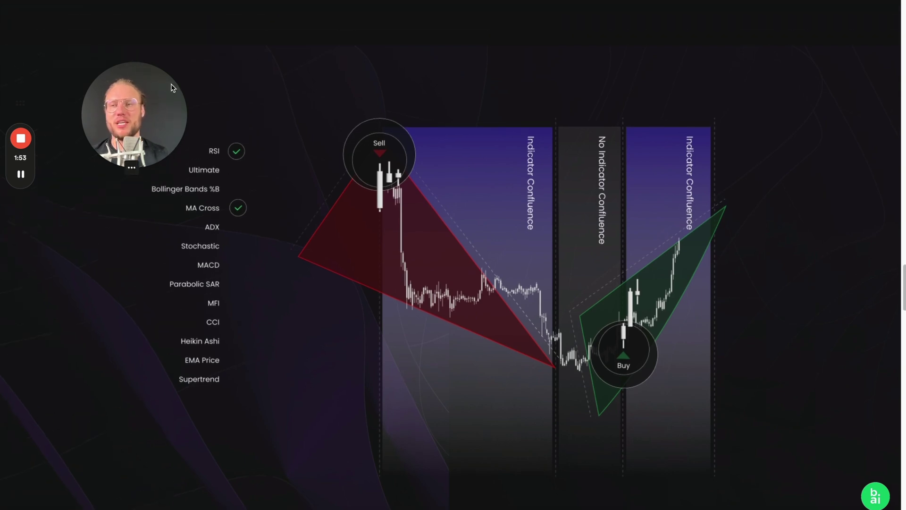
pyautogui.hotkey('alt', 'Tab')
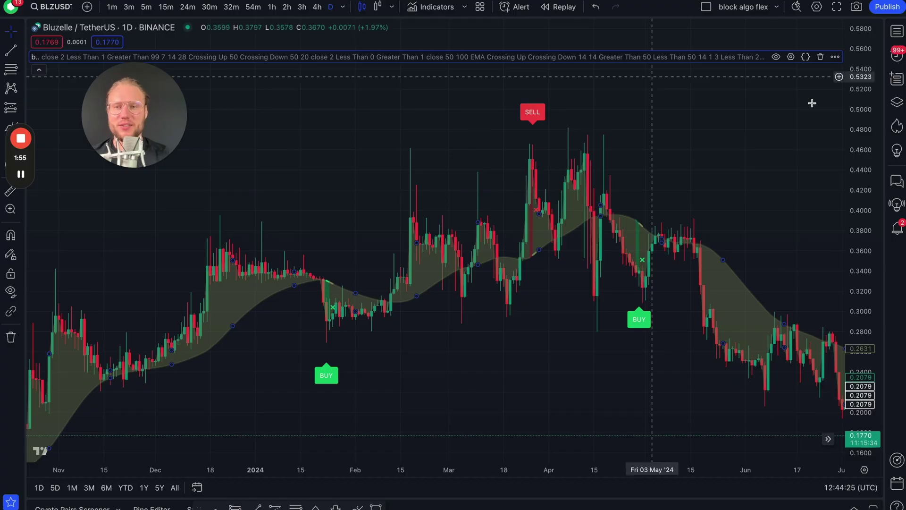
pyautogui.click(790, 57)
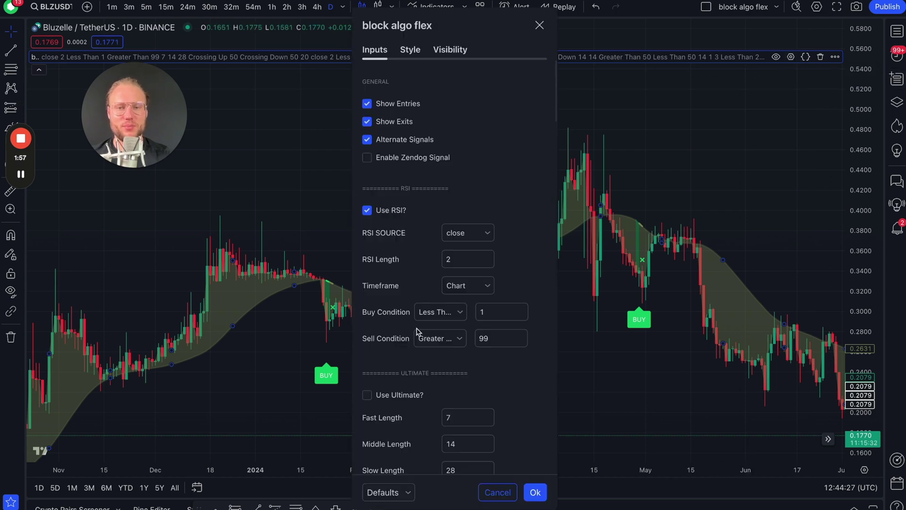
pyautogui.scroll(-1, 419, 332)
pyautogui.scroll(-10, 456, 320)
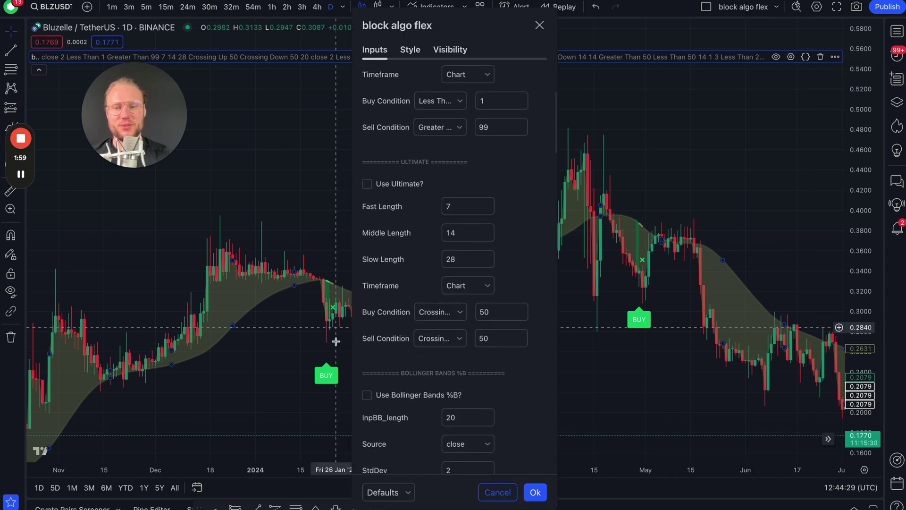
pyautogui.scroll(-10, 430, 346)
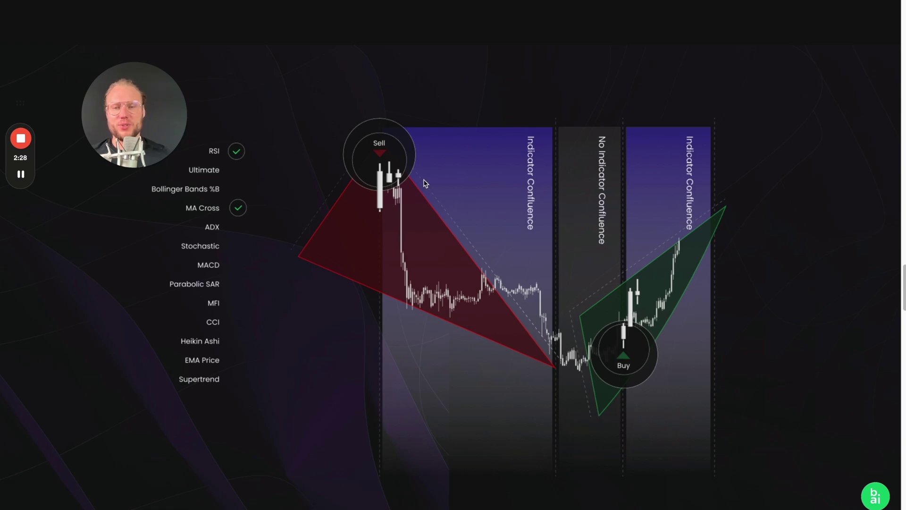
# Close the indicator settings without changes and return to the blockresearch.ai page
pyautogui.hotkey('alt', 'Tab')
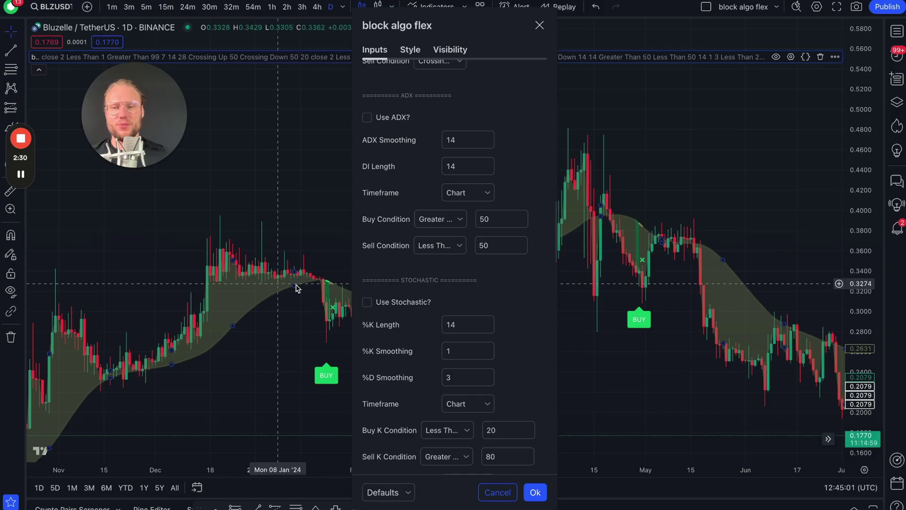
pyautogui.press('Escape')
pyautogui.hscroll(3, 328, 295)
pyautogui.hscroll(-5, 472, 290)
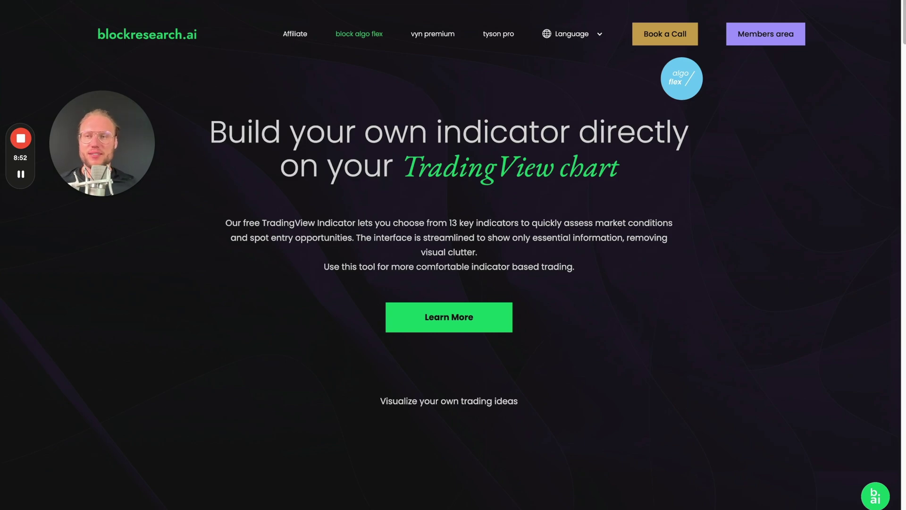
# On the 15-minute chart, review the block algo flex inputs down to Super Trend and apply them
pyautogui.hotkey('alt', 'Tab')
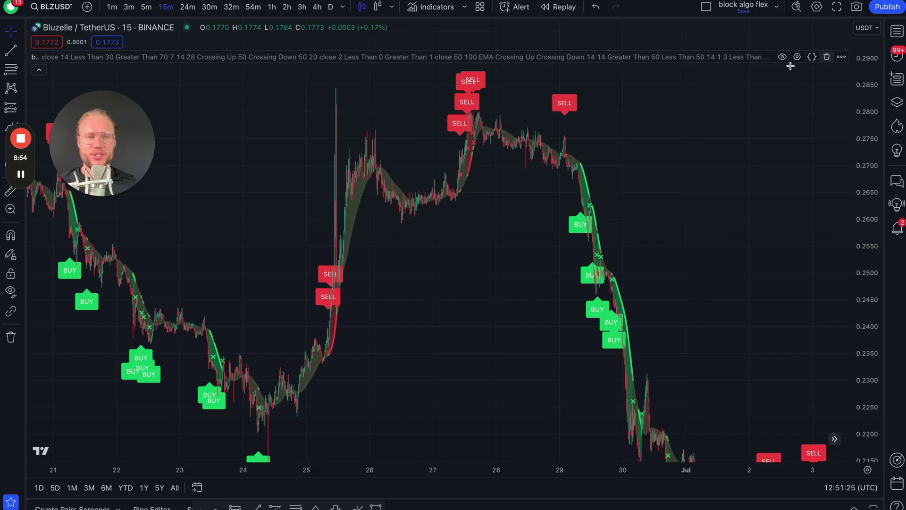
pyautogui.click(797, 57)
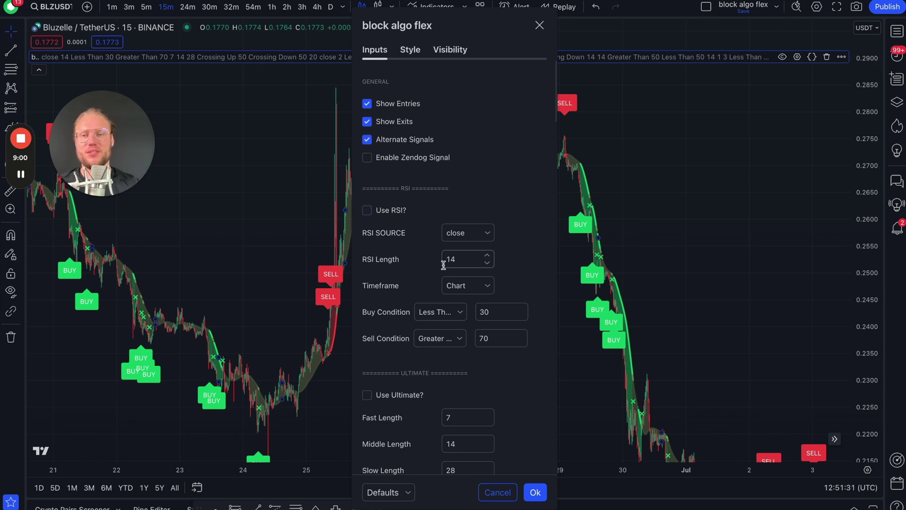
pyautogui.scroll(-15, 443, 265)
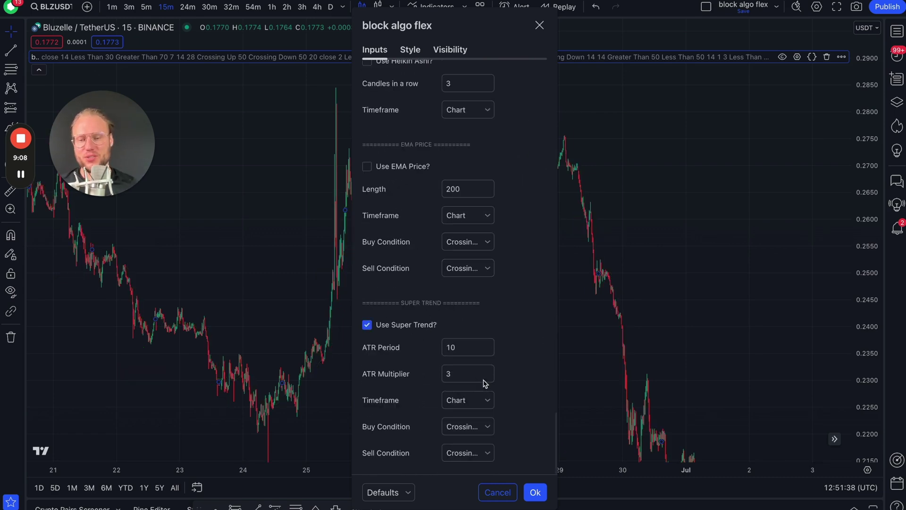
pyautogui.click(534, 491)
pyautogui.scroll(10, 552, 348)
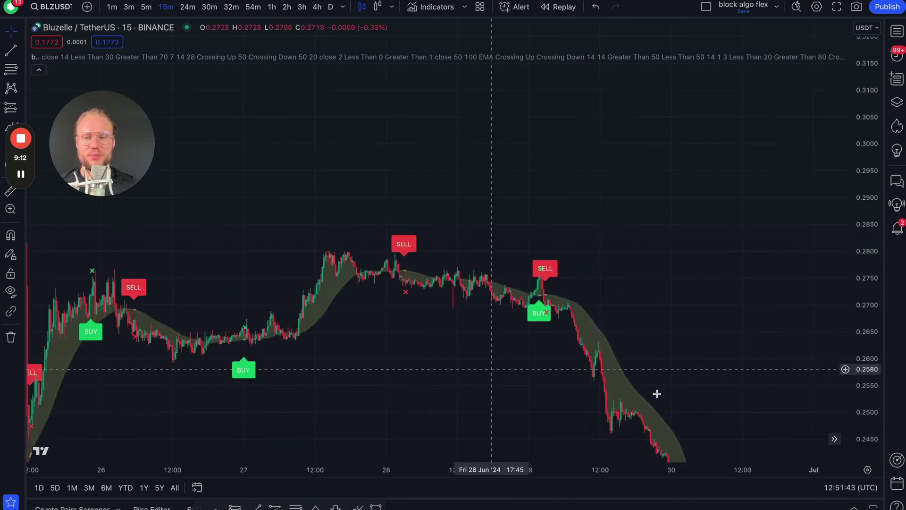
# Pan back to the late-June crash, measure the rally after the BUY signal, and auto-fit the price scale
pyautogui.moveTo(299, 248); pyautogui.dragTo(409, 380)
pyautogui.scroll(3, 447, 249)
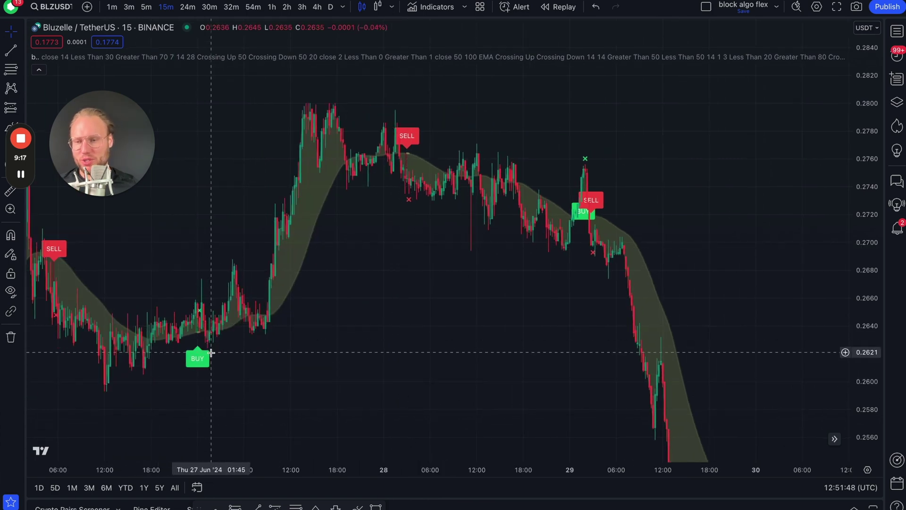
pyautogui.keyDown('shift'); pyautogui.click(226, 349); pyautogui.keyUp('shift')
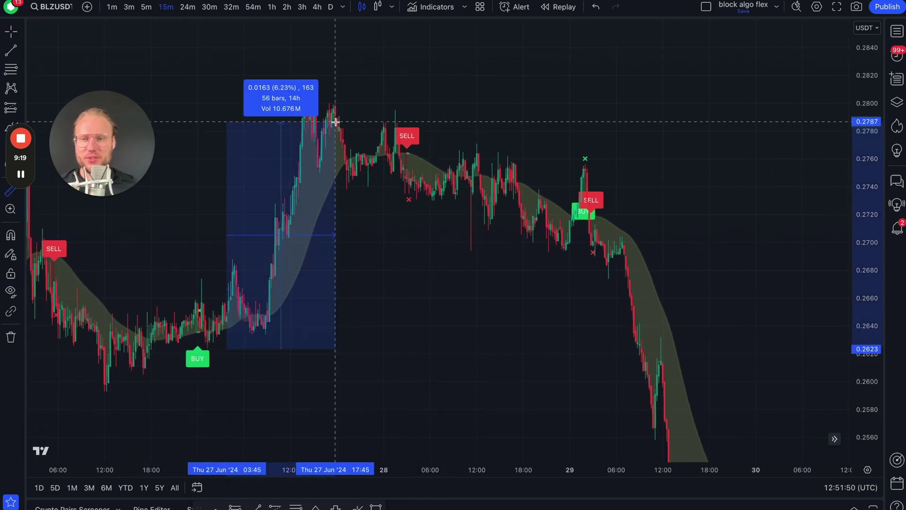
pyautogui.click(453, 269)
pyautogui.moveTo(639, 291); pyautogui.dragTo(324, 170)
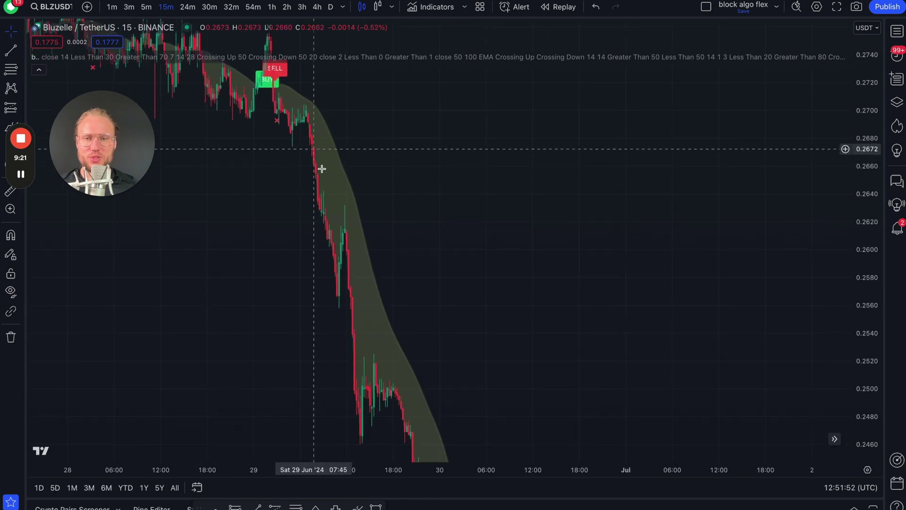
pyautogui.doubleClick(873, 328)
pyautogui.hscroll(1, 390, 95)
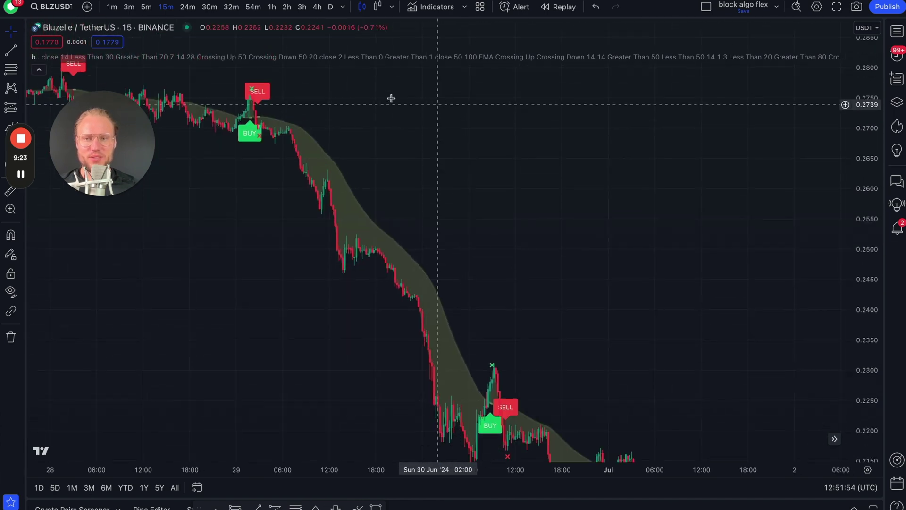
# Pan forward through July 2–7 to review where the later BUY and SELL signals fall
pyautogui.keyDown('shift'); pyautogui.click(291, 120); pyautogui.keyUp('shift')
pyautogui.moveTo(593, 354); pyautogui.dragTo(495, 178)
pyautogui.scroll(-3, 659, 170)
pyautogui.hscroll(10, 659, 170)
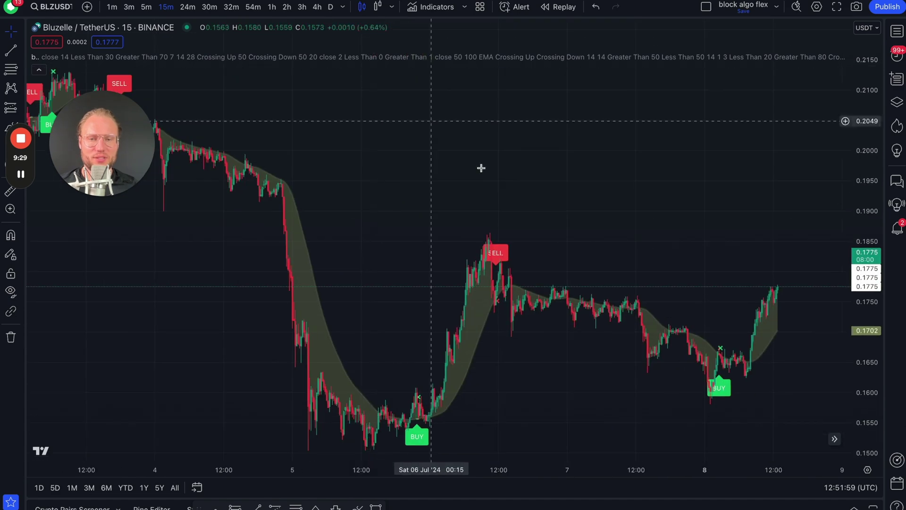
pyautogui.moveTo(326, 318); pyautogui.dragTo(534, 352)
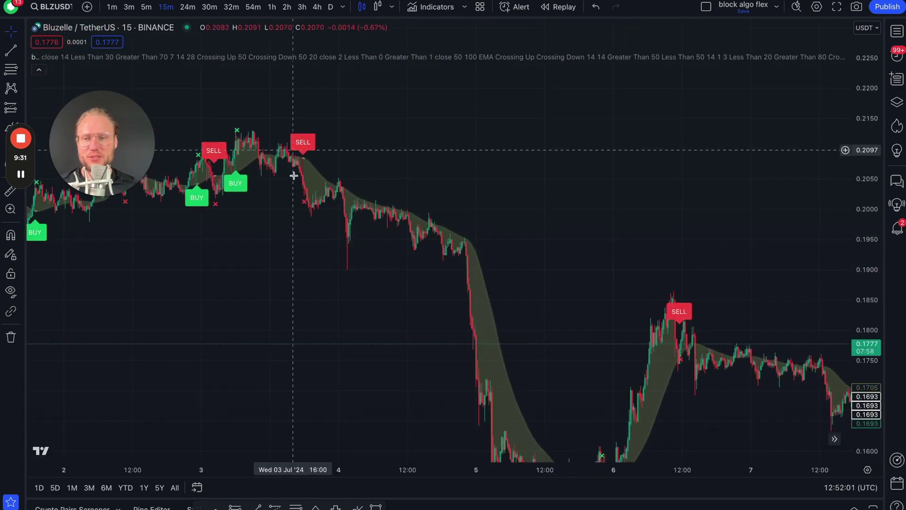
pyautogui.hscroll(10, 596, 116)
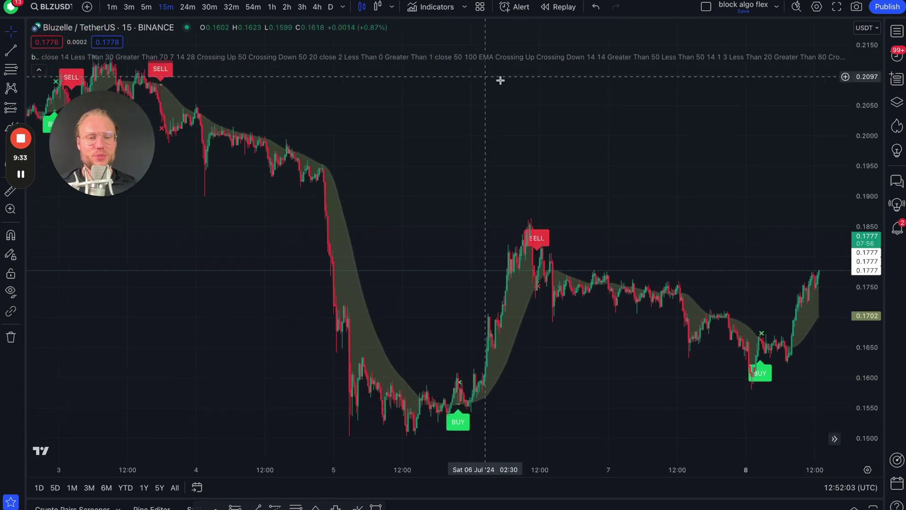
pyautogui.hscroll(-15, 249, 150)
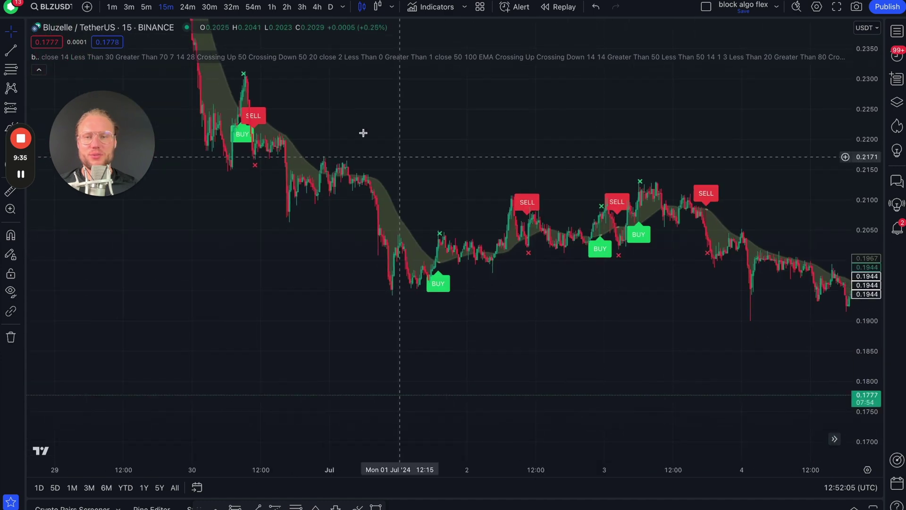
pyautogui.hscroll(-15, 544, 285)
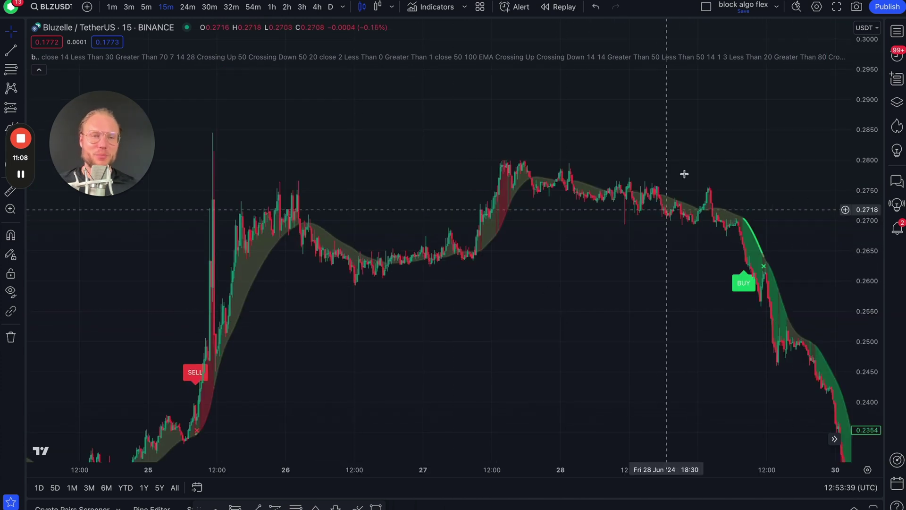
# Set the block algo flex RSI length to 2 with 1/99 buy and sell thresholds, and apply
pyautogui.click(797, 56)
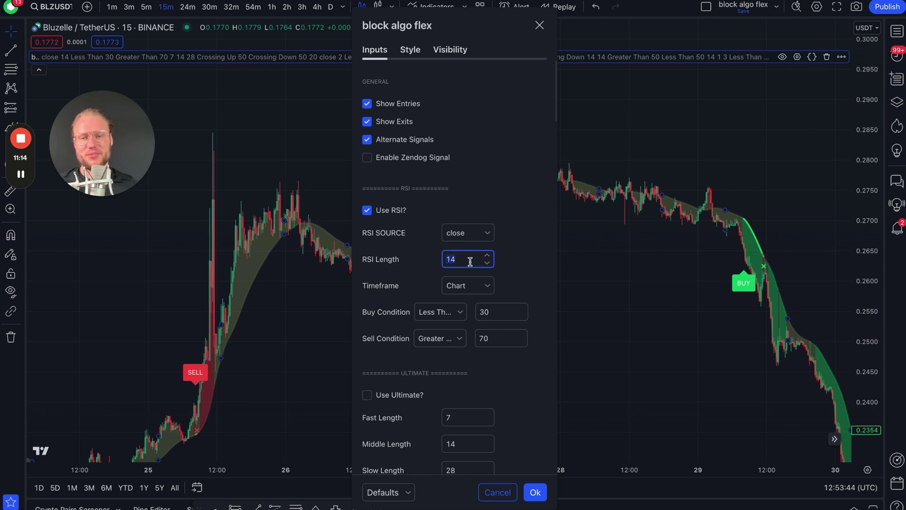
pyautogui.write('2')
pyautogui.click(533, 279)
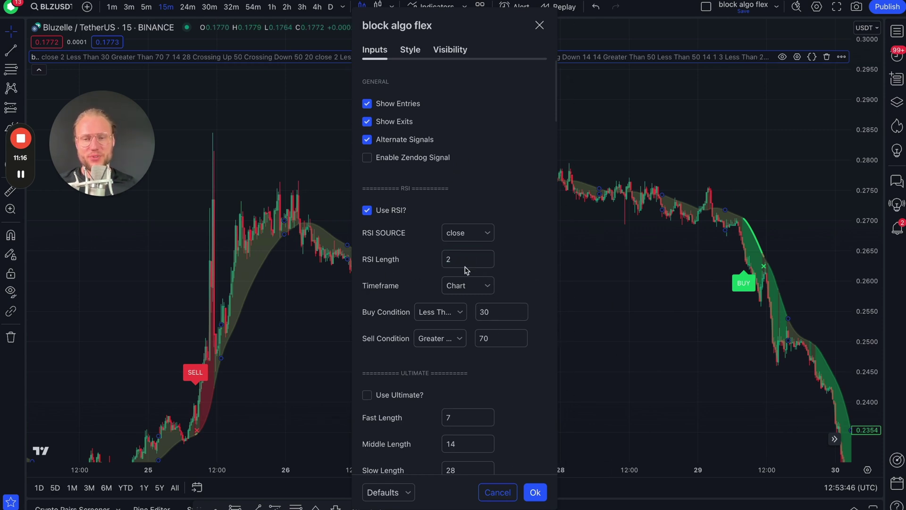
pyautogui.doubleClick(493, 311)
pyautogui.write('1')
pyautogui.doubleClick(494, 338)
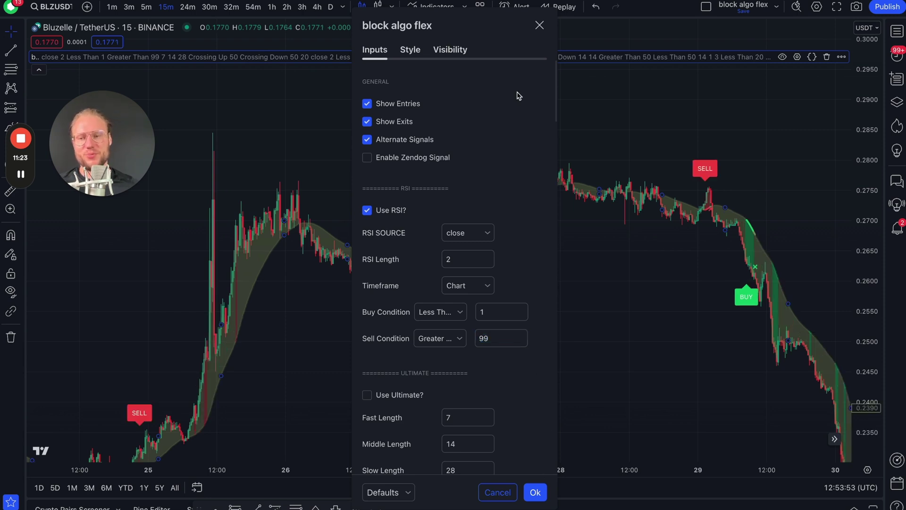
pyautogui.click(536, 492)
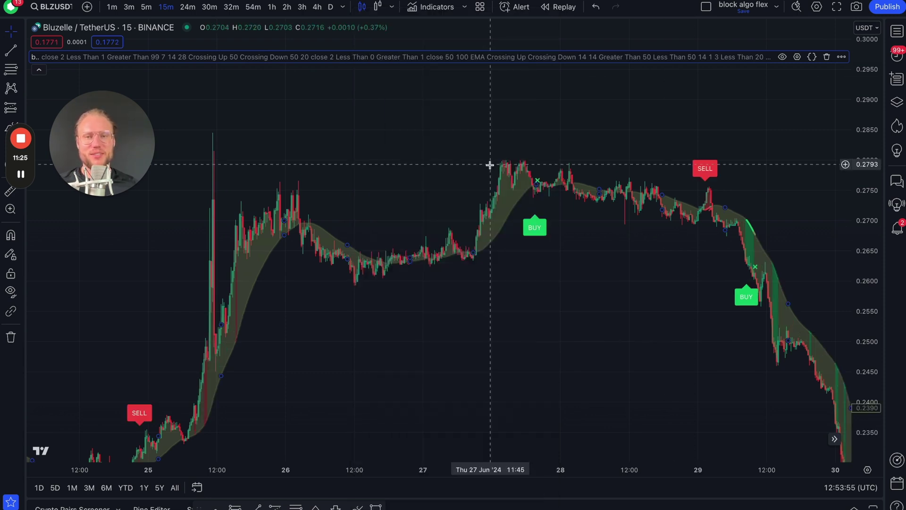
# Switch to 4-hour candles and pan the chart to the May–August stretch
pyautogui.click(317, 7)
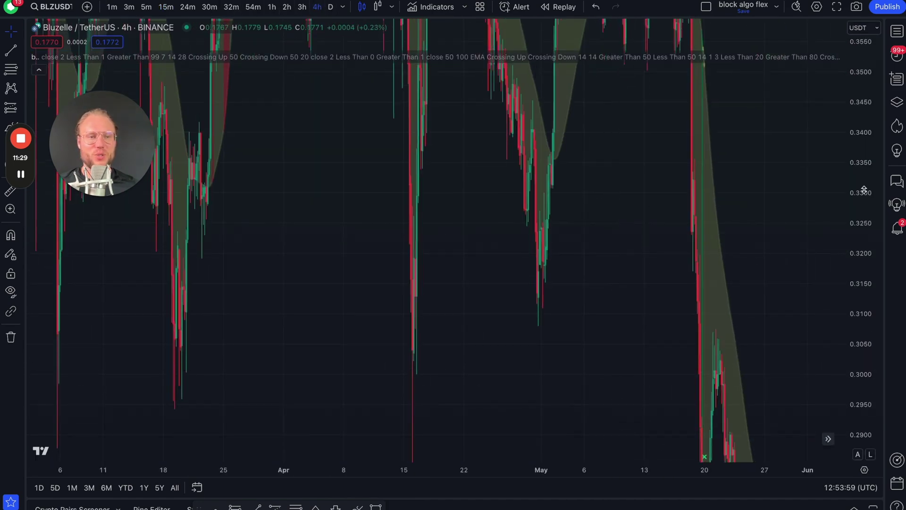
pyautogui.scroll(-5, 680, 307)
pyautogui.moveTo(497, 380); pyautogui.dragTo(603, 366)
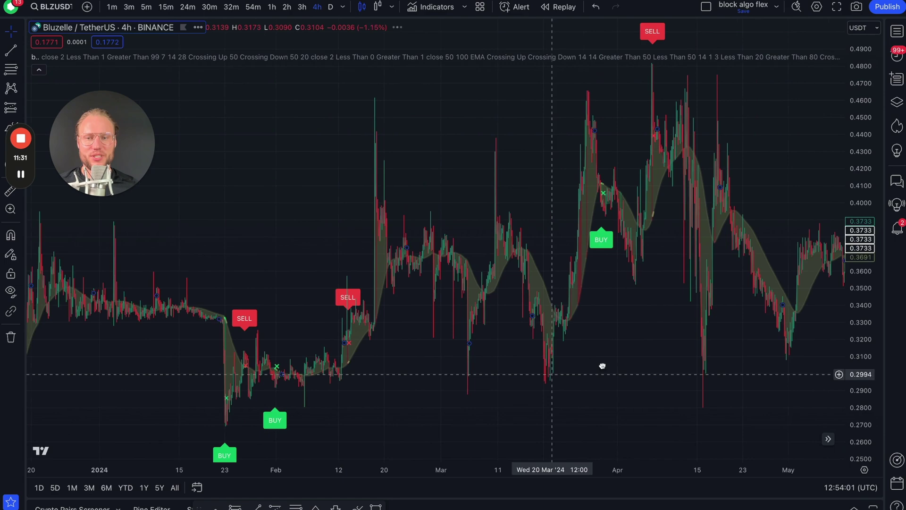
pyautogui.moveTo(451, 314); pyautogui.dragTo(661, 336)
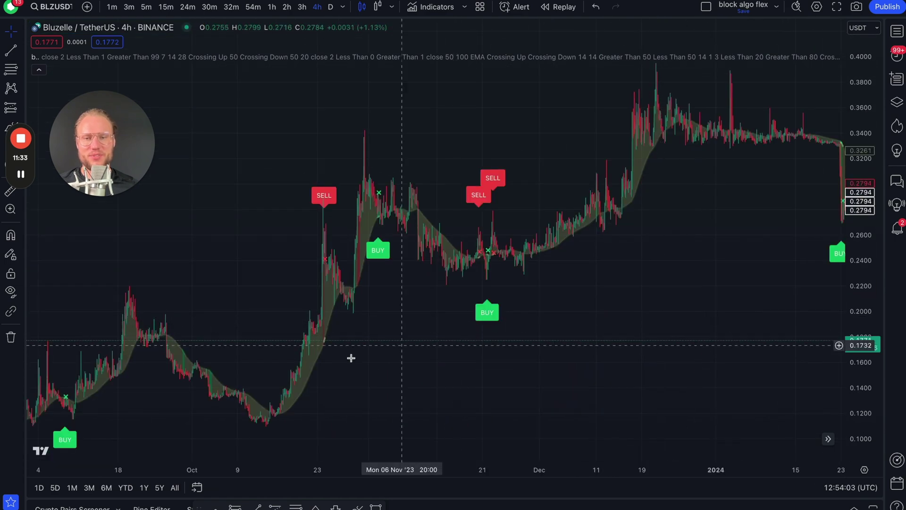
pyautogui.moveTo(349, 358); pyautogui.dragTo(430, 400)
pyautogui.moveTo(613, 306); pyautogui.dragTo(414, 302)
pyautogui.moveTo(636, 276); pyautogui.dragTo(264, 283)
pyautogui.moveTo(802, 264); pyautogui.dragTo(589, 255)
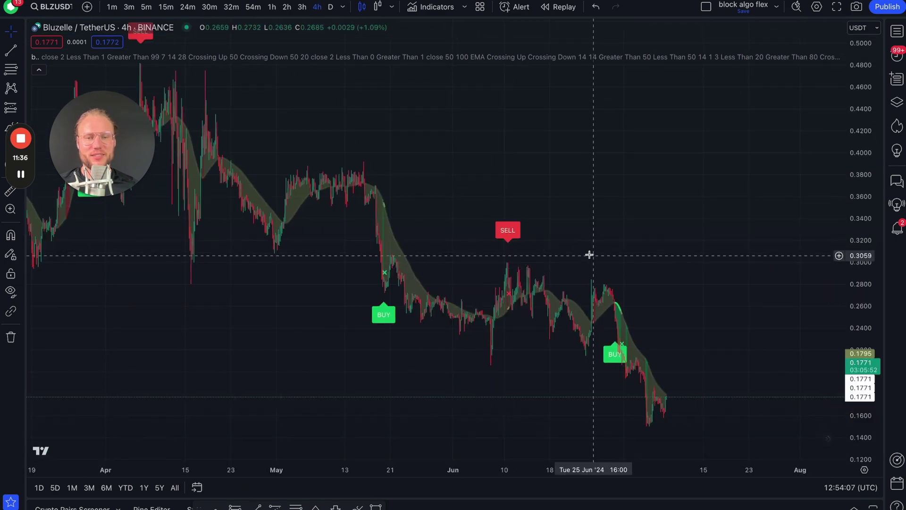
pyautogui.moveTo(518, 238); pyautogui.dragTo(437, 236)
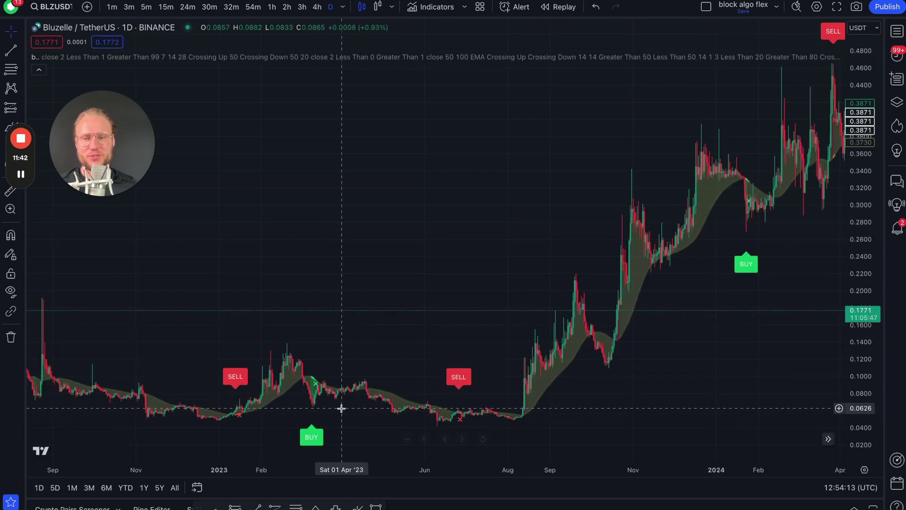
# Measure the rises from the March 2023 low and the Sep 2020 low
pyautogui.keyDown('shift'); pyautogui.click(314, 404); pyautogui.keyUp('shift')
pyautogui.click(777, 67)
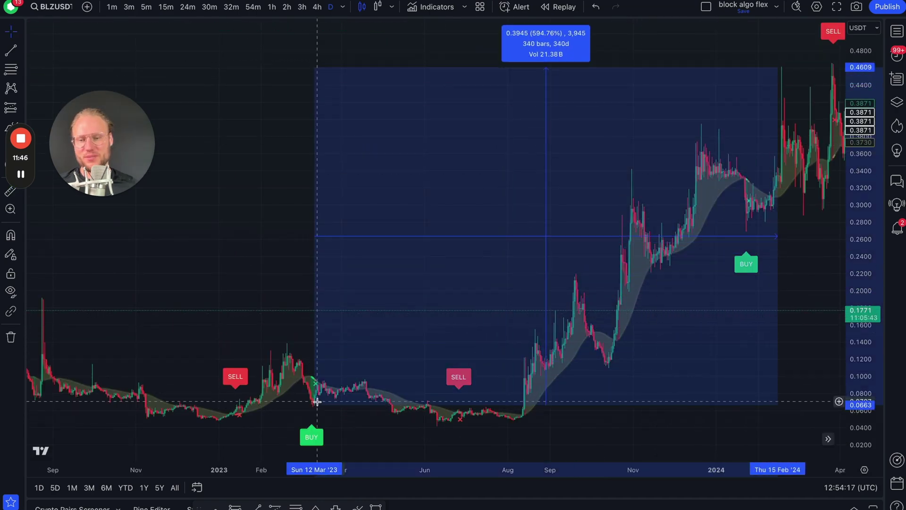
pyautogui.moveTo(403, 326); pyautogui.dragTo(889, 206)
pyautogui.scroll(-5, 370, 243)
pyautogui.scroll(3, 326, 367)
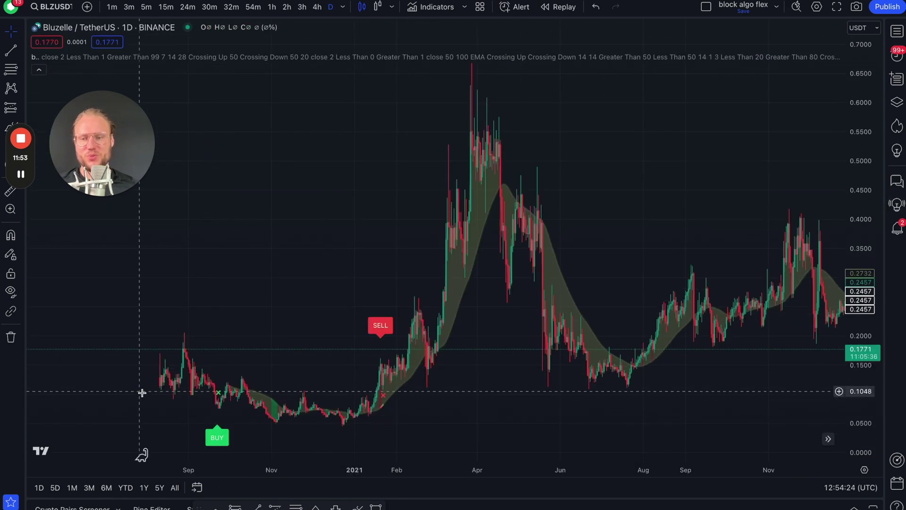
pyautogui.keyDown('shift'); pyautogui.click(218, 406); pyautogui.keyUp('shift')
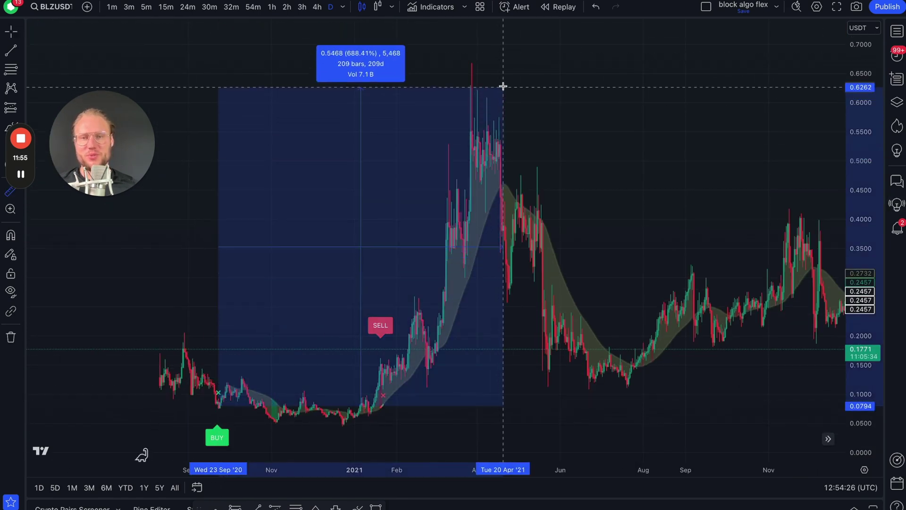
pyautogui.click(241, 324)
# Change the symbol to BNBUSD, view 2024, then switch to Bancor (BNTUSD)
pyautogui.press('space')
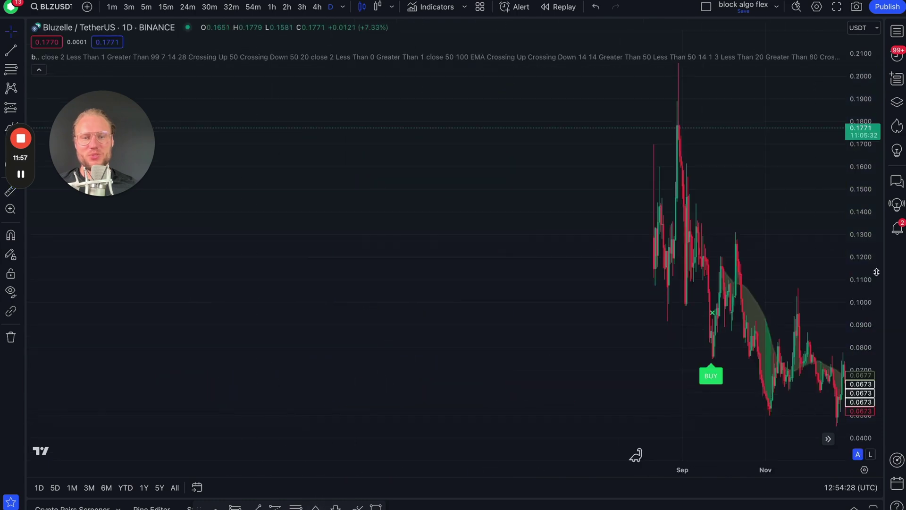
pyautogui.moveTo(717, 154); pyautogui.dragTo(489, 129)
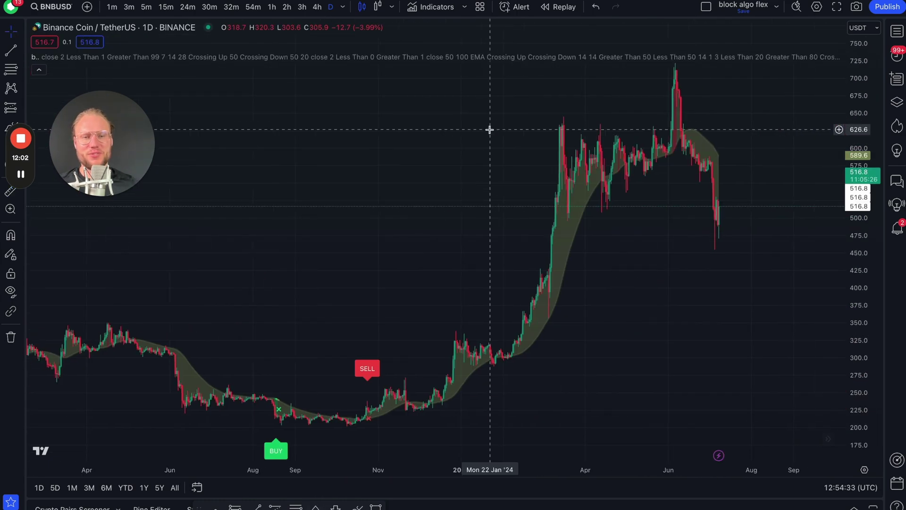
pyautogui.press('space')
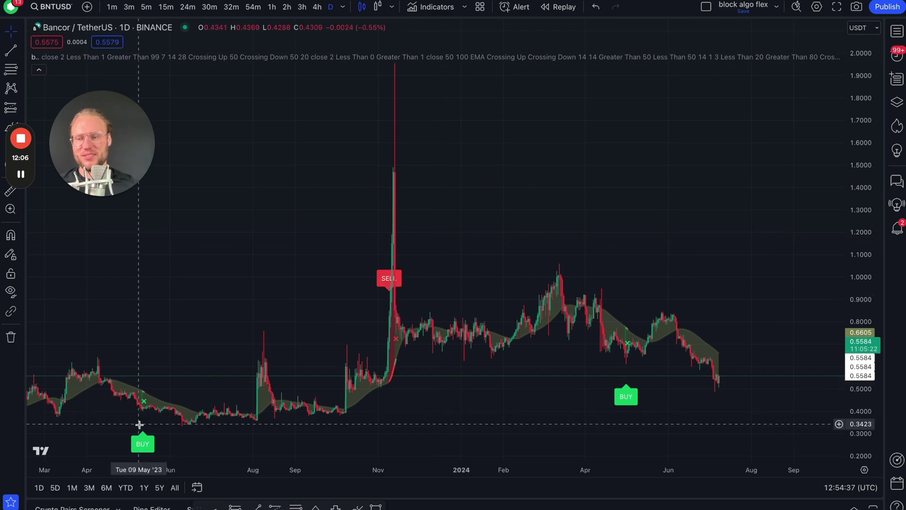
pyautogui.scroll(-10, 233, 313)
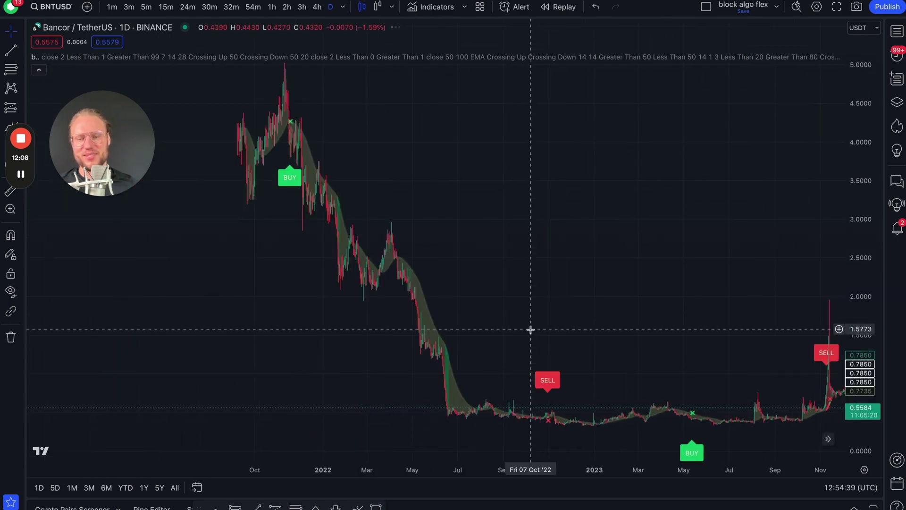
pyautogui.hscroll(-5, 631, 237)
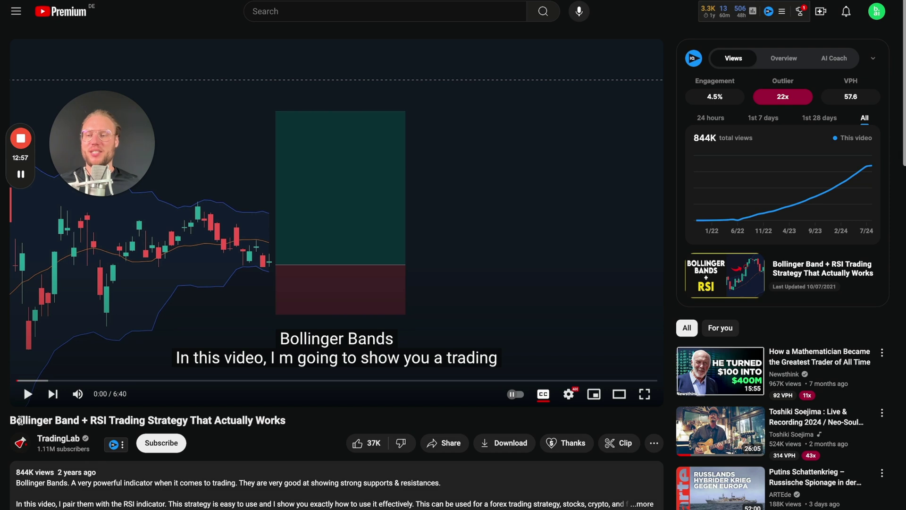
# Mute the Bollinger Band + RSI video, resume it around 2:35, and jump ahead to 3:19
pyautogui.tripleClick(20, 420)
pyautogui.click(86, 428)
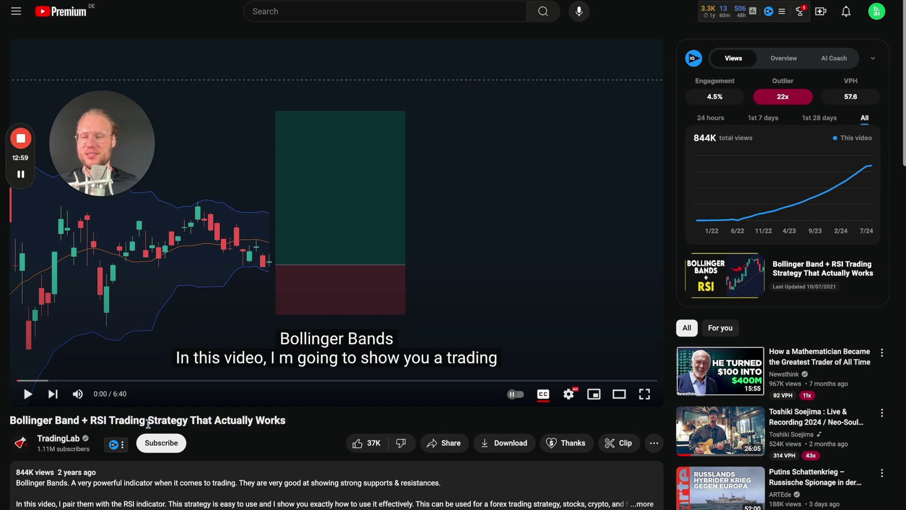
pyautogui.press('m')
pyautogui.moveTo(135, 161)
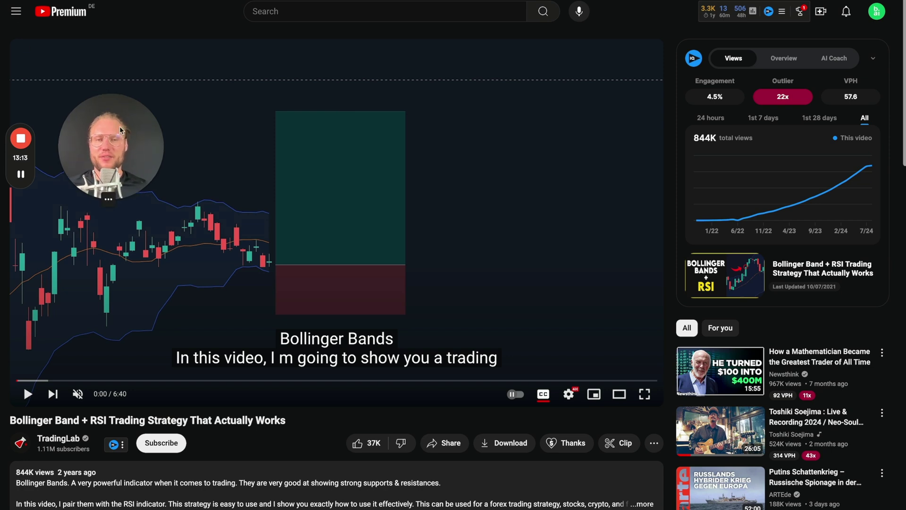
pyautogui.moveTo(134, 160); pyautogui.dragTo(776, 163)
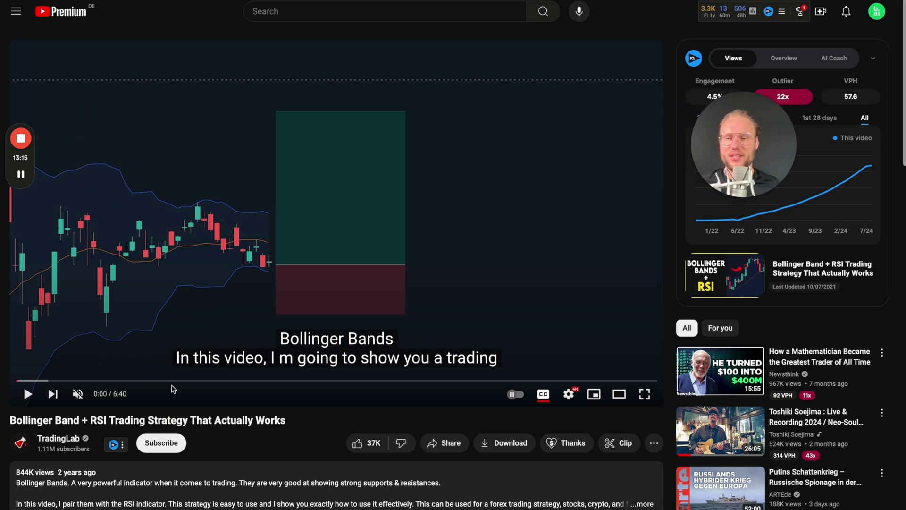
pyautogui.moveTo(262, 380); pyautogui.dragTo(305, 381)
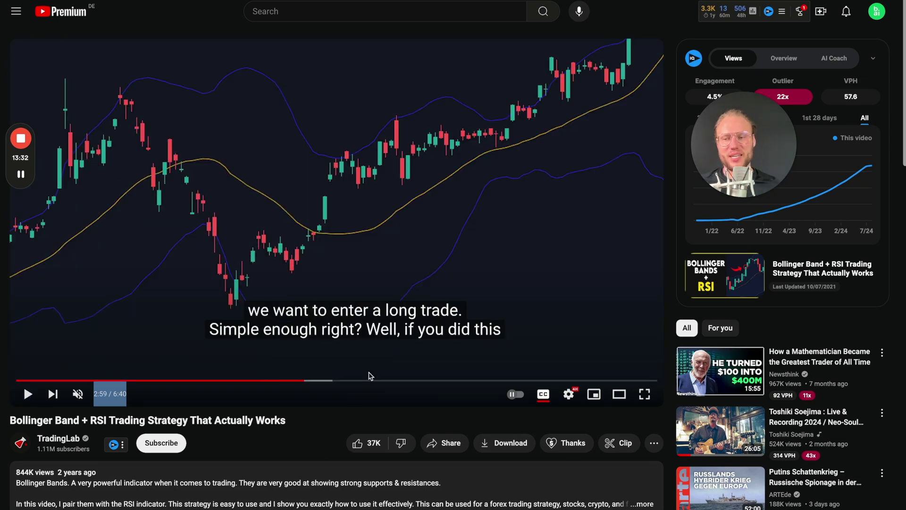
pyautogui.click(366, 364)
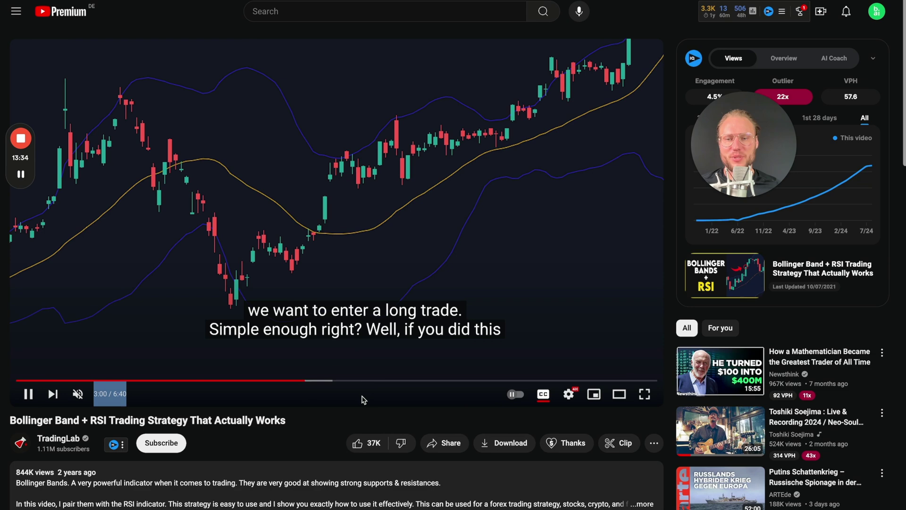
pyautogui.moveTo(350, 380)
pyautogui.mouseDown()
pyautogui.moveTo(324, 380)
pyautogui.moveTo(335, 380)
pyautogui.mouseUp()
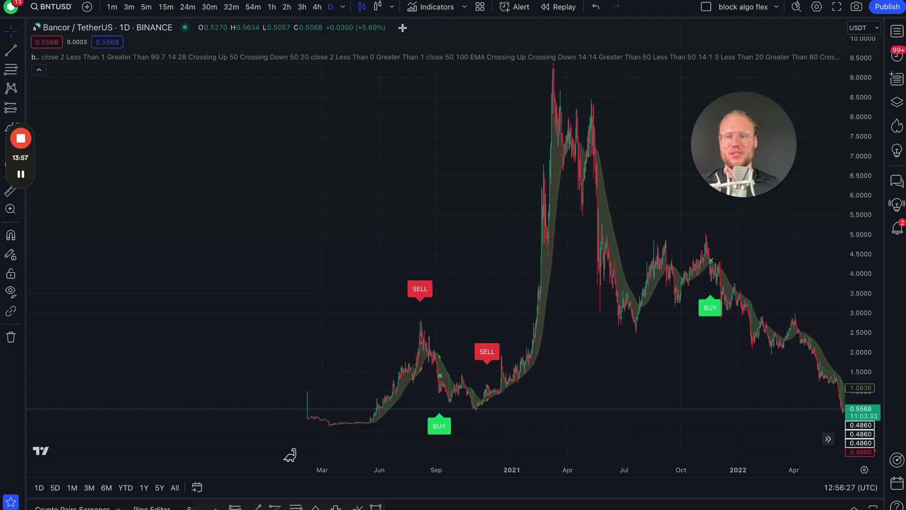
# In block algo flex settings, change the RSI length to 13 and move to the buy and sell thresholds
pyautogui.click(791, 56)
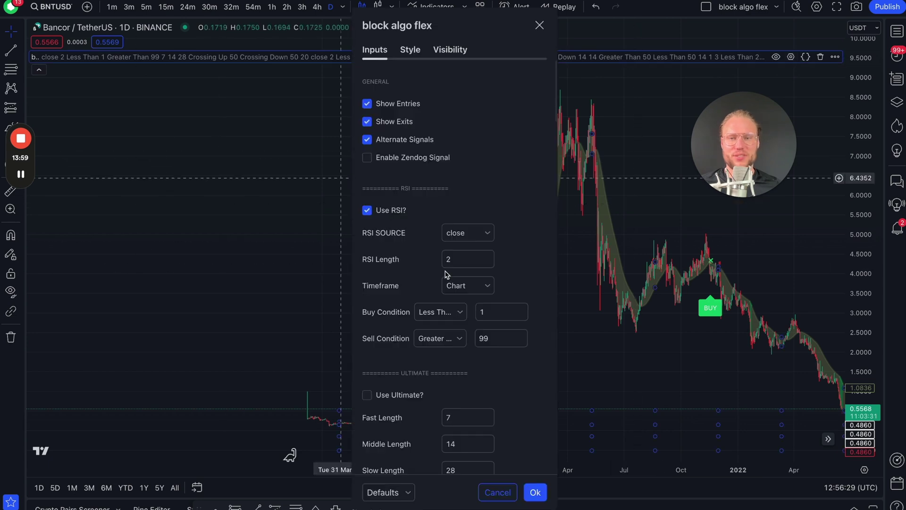
pyautogui.scroll(-1, 505, 126)
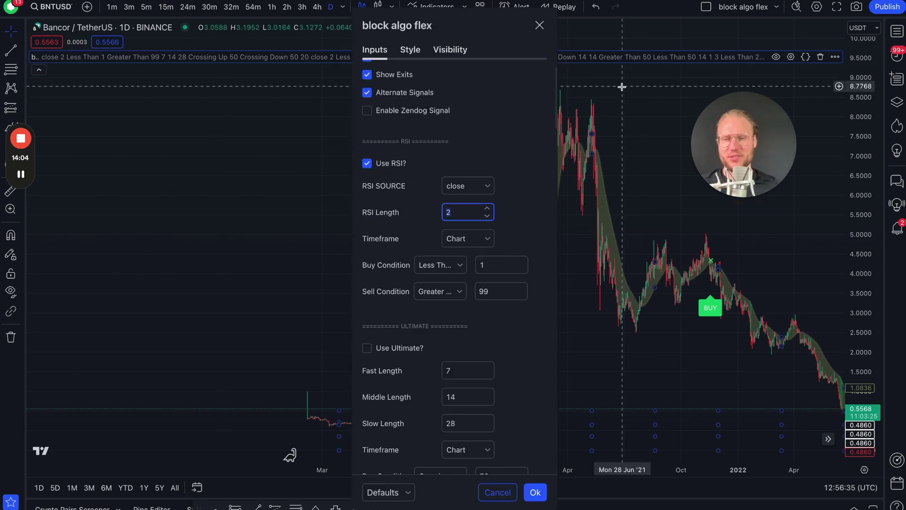
pyautogui.press('BackSpace')
pyautogui.write('13')
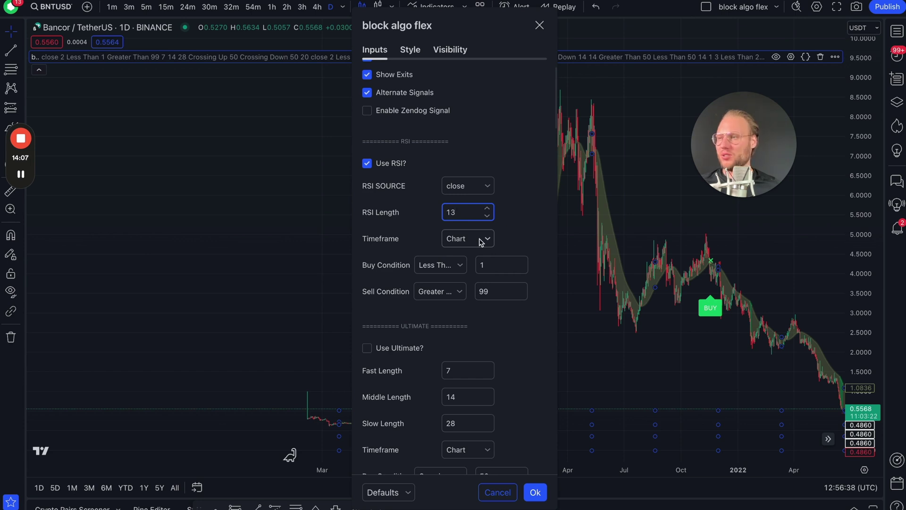
pyautogui.click(498, 269)
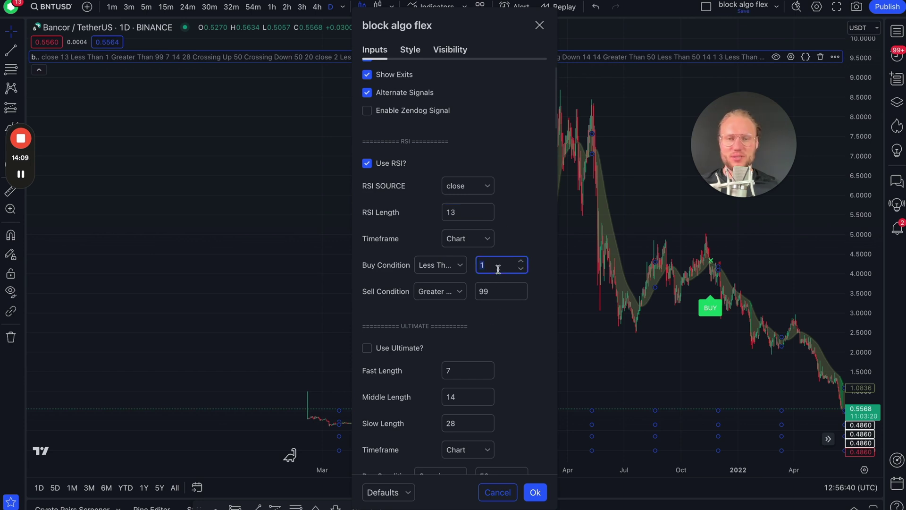
pyautogui.click(497, 291)
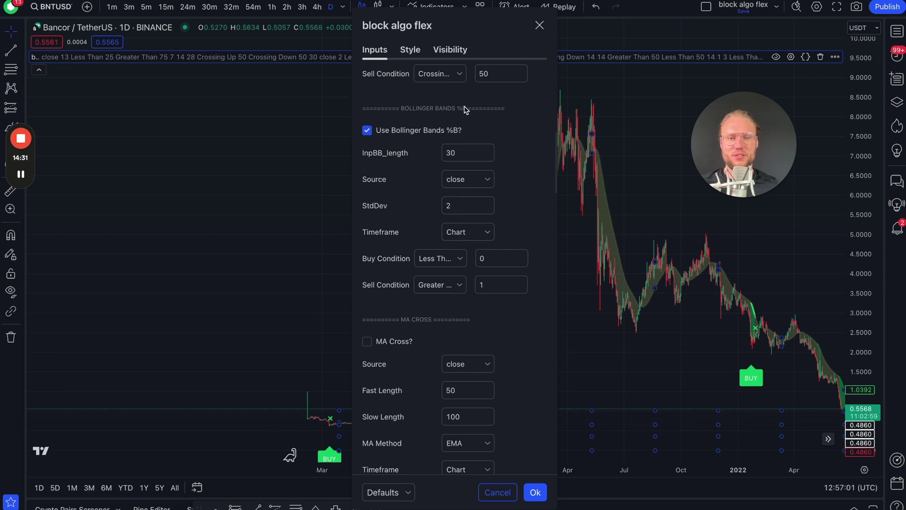
# Keep the new indicator settings, switch to 15-minute candles, and pan back to mid May
pyautogui.press('Escape')
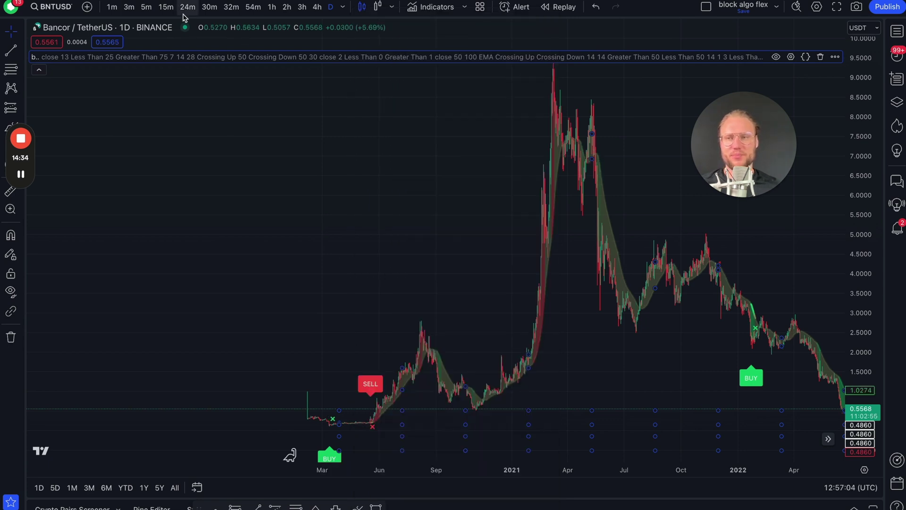
pyautogui.click(165, 7)
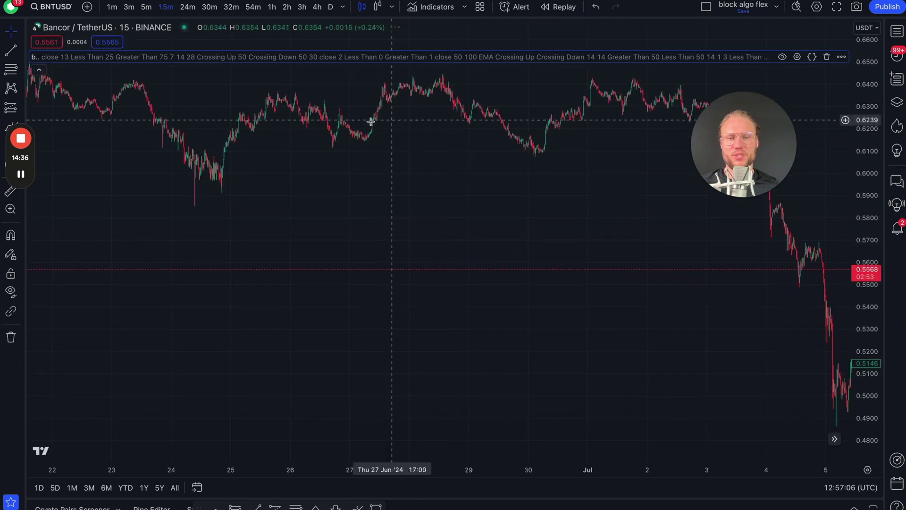
pyautogui.scroll(-3, 595, 330)
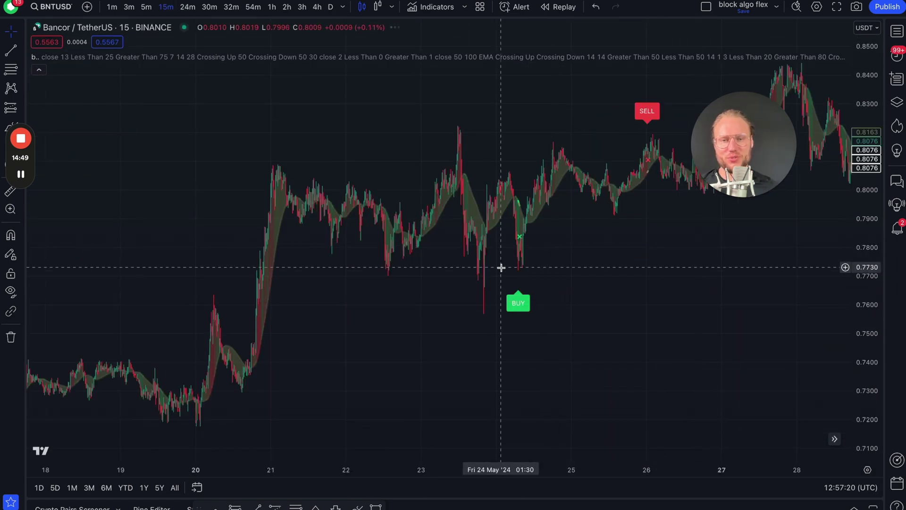
pyautogui.moveTo(522, 251); pyautogui.dragTo(818, 299)
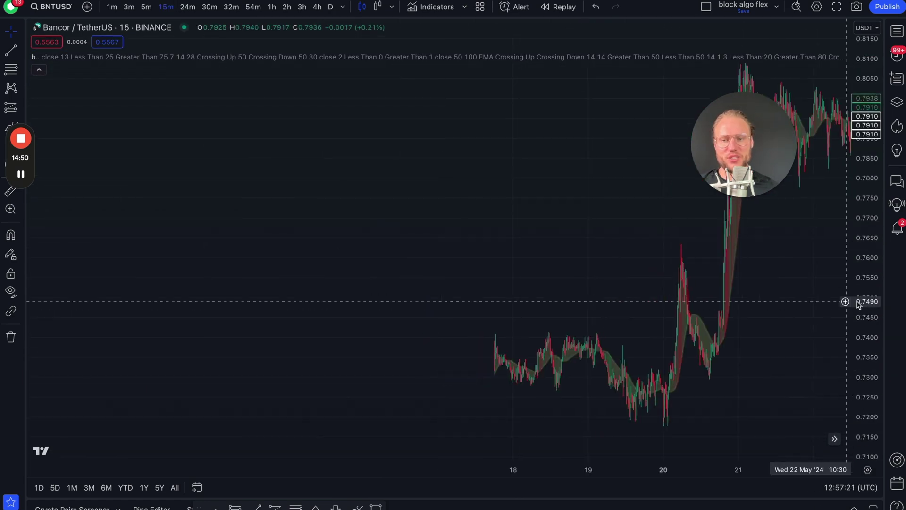
pyautogui.moveTo(485, 275); pyautogui.dragTo(784, 264)
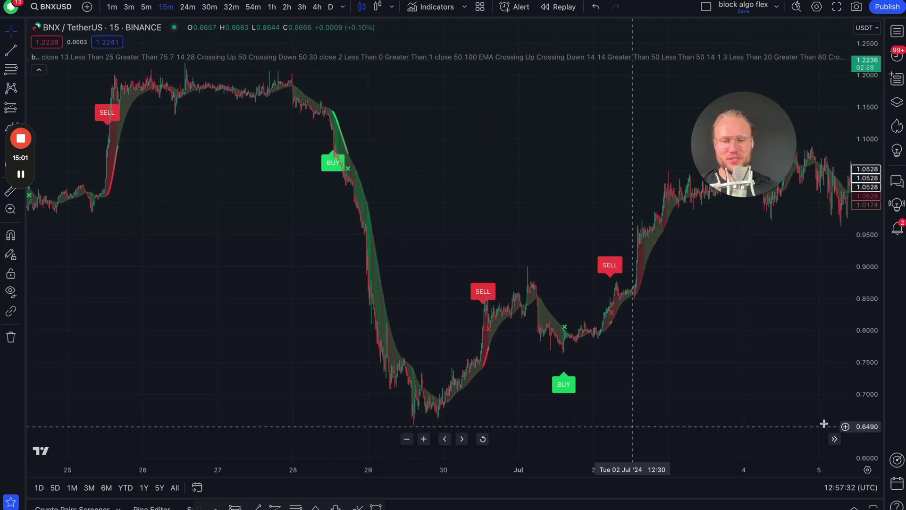
# Move the BNX/TetherUSD chart forward into early July to review its BUY/SELL signals
pyautogui.scroll(3, 652, 352)
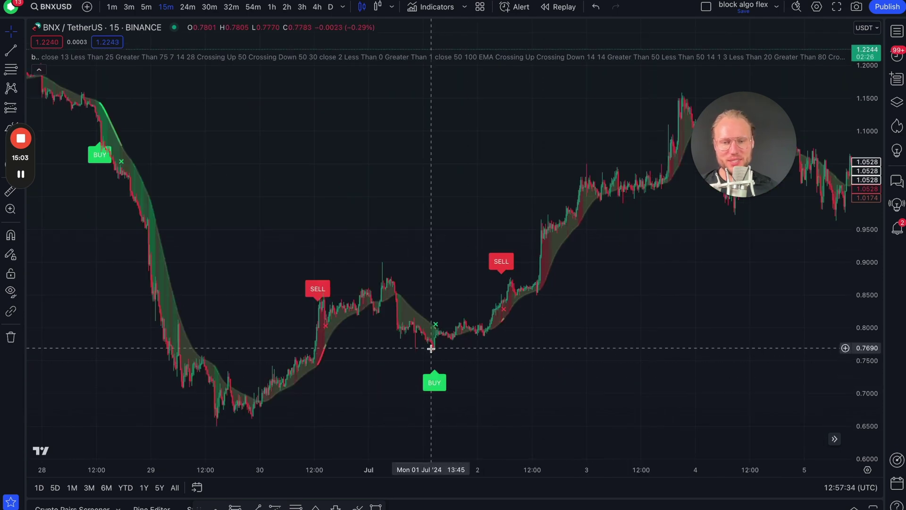
pyautogui.hscroll(-10, 511, 399)
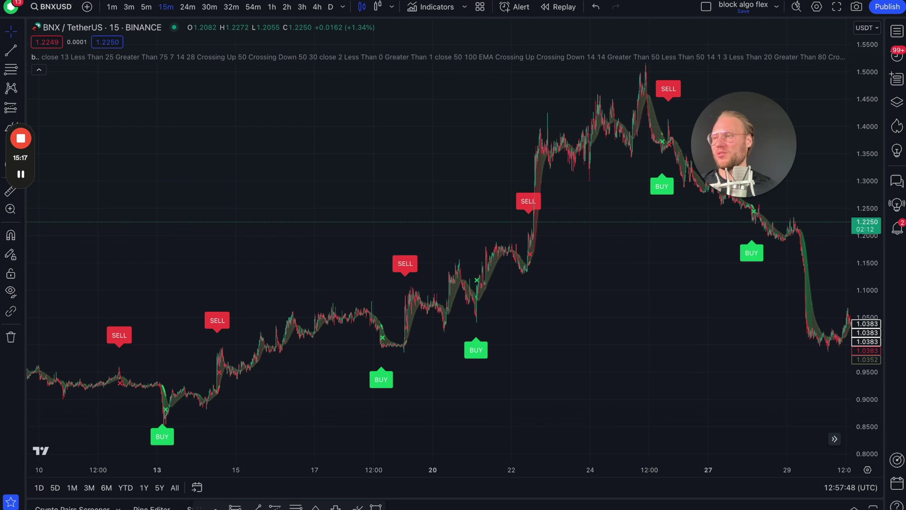
pyautogui.hscroll(10, 694, 204)
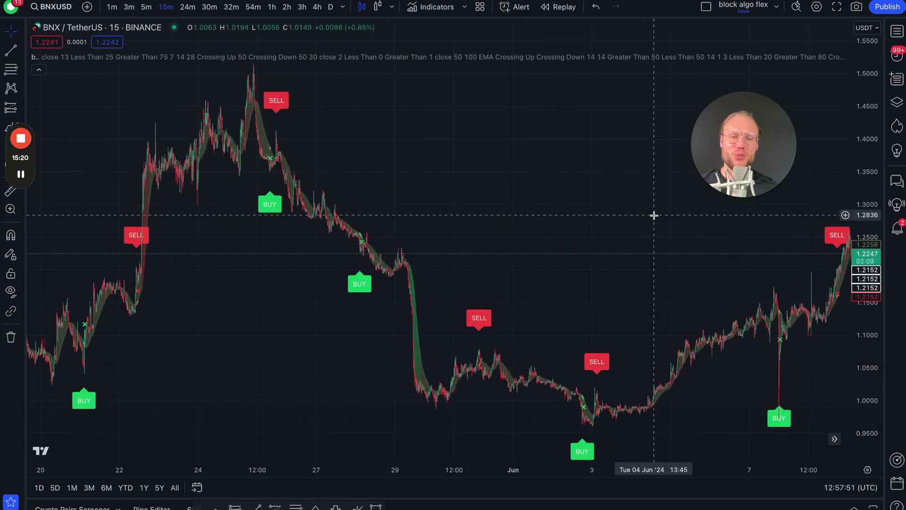
pyautogui.hscroll(10, 524, 206)
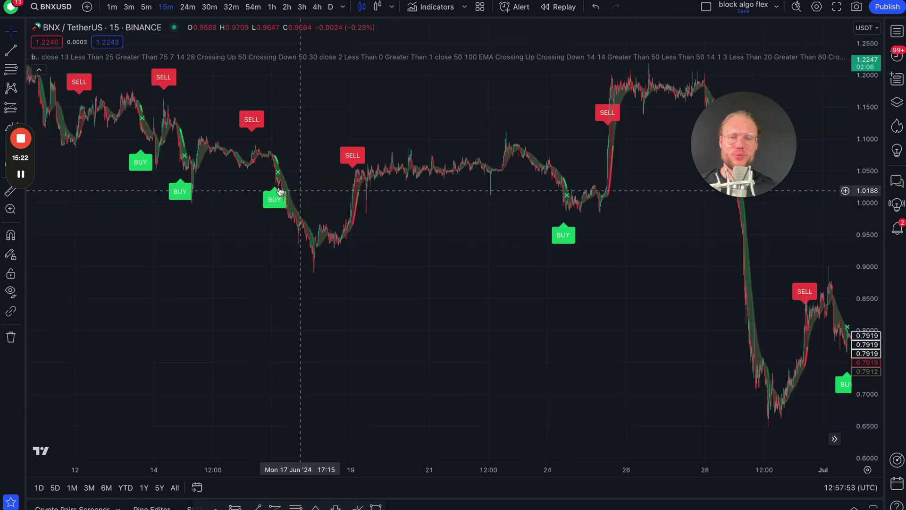
pyautogui.moveTo(663, 319); pyautogui.dragTo(325, 253)
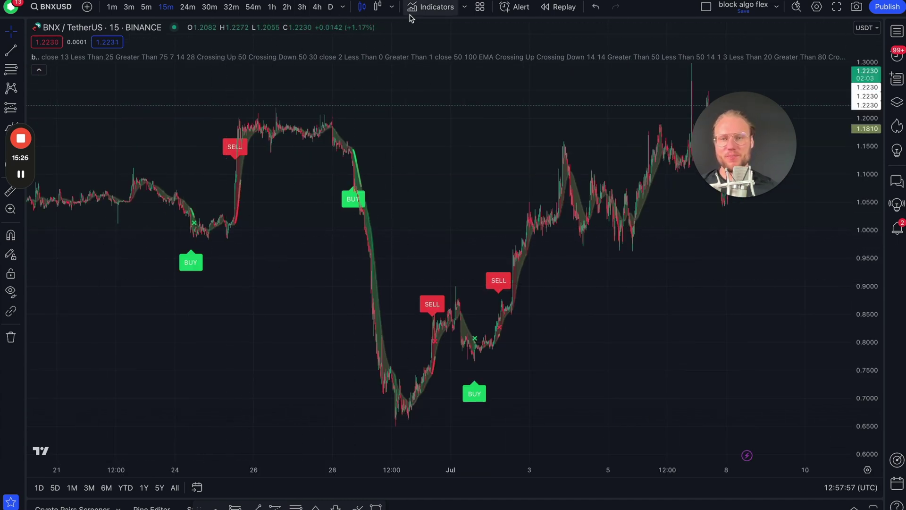
# Search 'zendog', add the Zendog V3 backtest DCA bot 3commas strategy, and close the open dialogs
pyautogui.click(413, 7)
pyautogui.write('zendog')
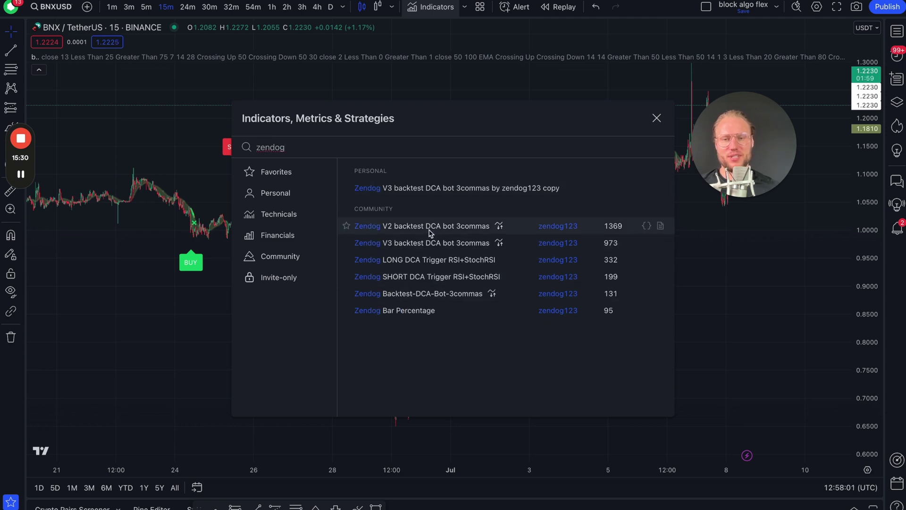
pyautogui.click(430, 242)
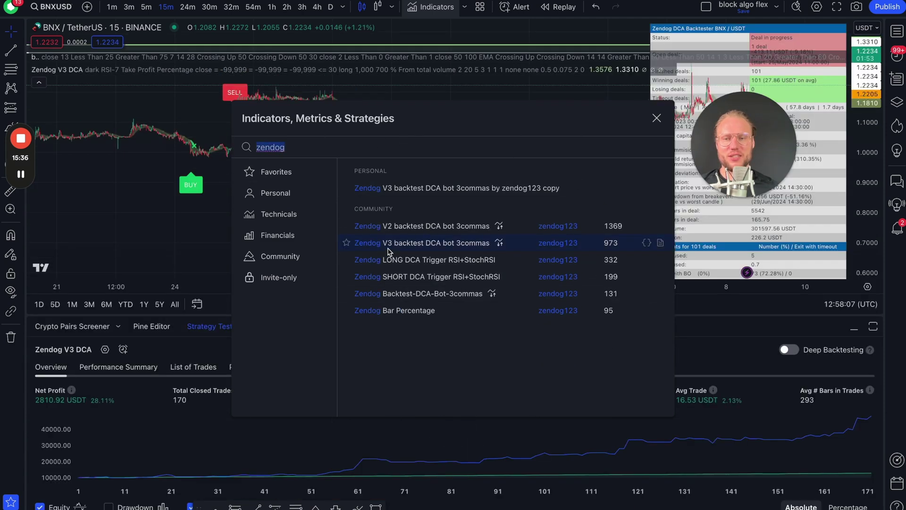
pyautogui.click(655, 119)
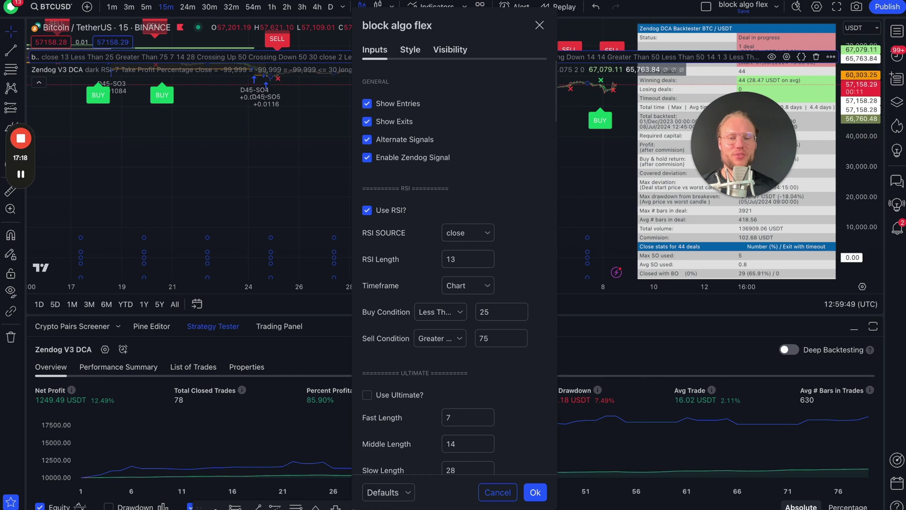
pyautogui.click(534, 492)
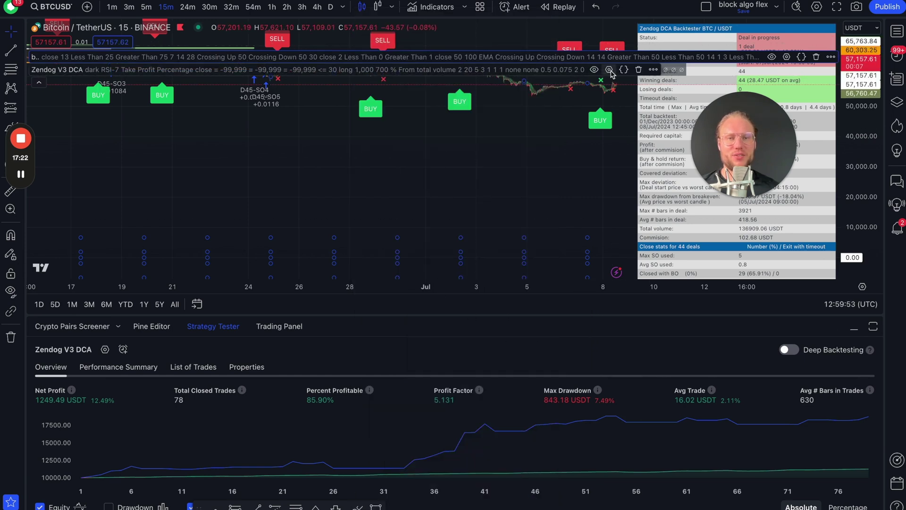
# Make Zendog V3 DCA start deals from the block algo flex Zendog Signal at deal start value 1
pyautogui.click(608, 70)
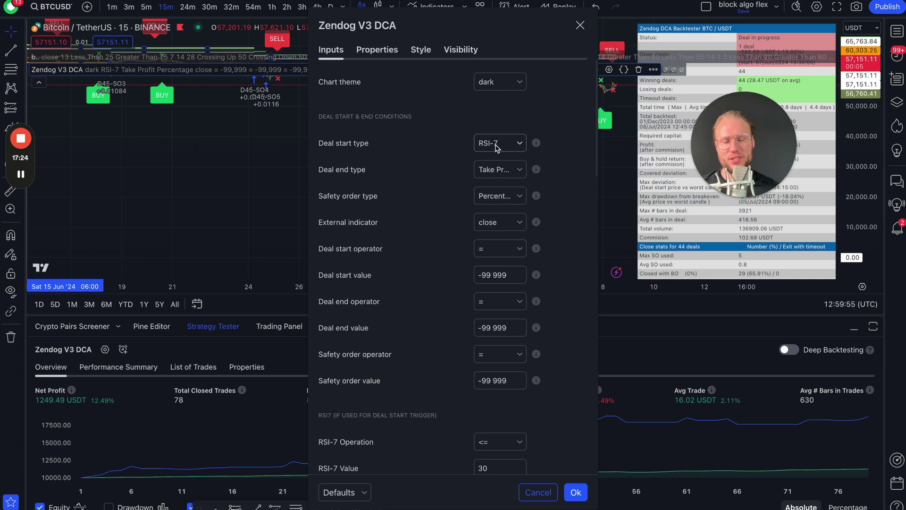
pyautogui.click(496, 144)
pyautogui.click(503, 180)
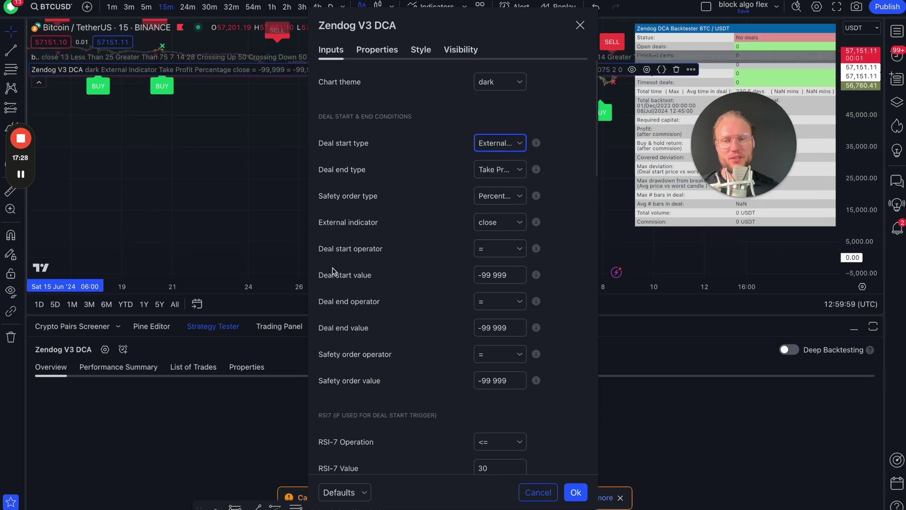
pyautogui.click(509, 224)
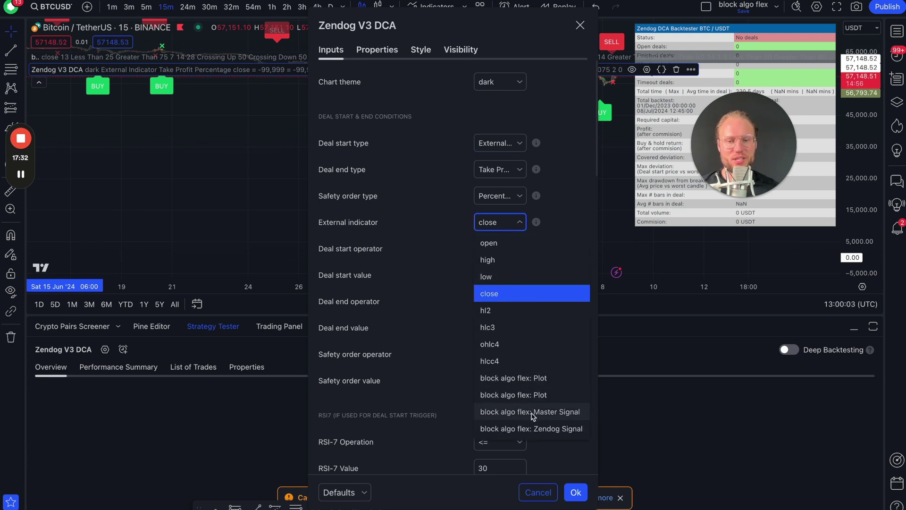
pyautogui.click(560, 430)
pyautogui.click(506, 281)
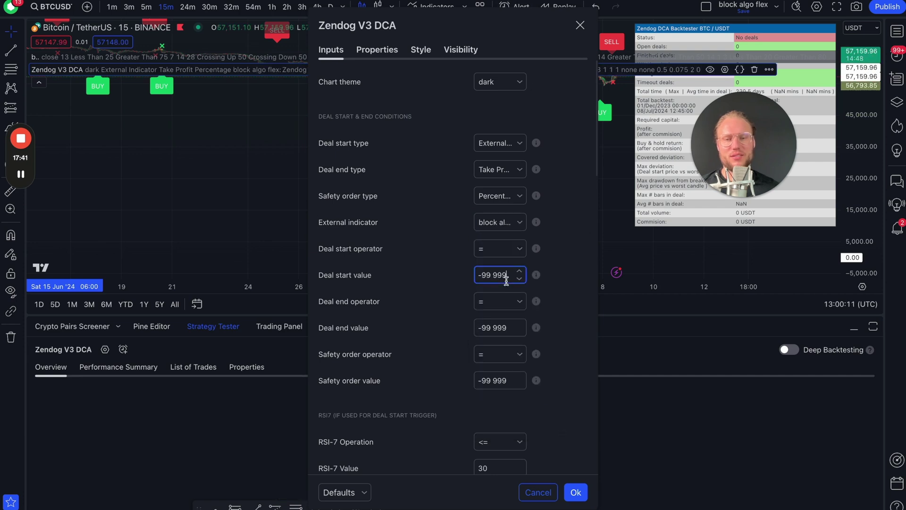
pyautogui.write('1')
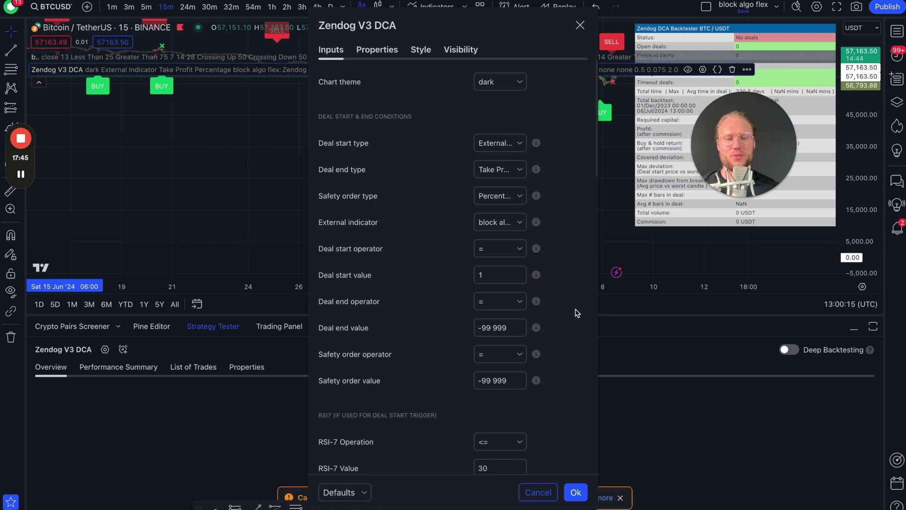
# Set Max Safety Trades Count to 0 and apply the strategy settings
pyautogui.scroll(-10, 569, 373)
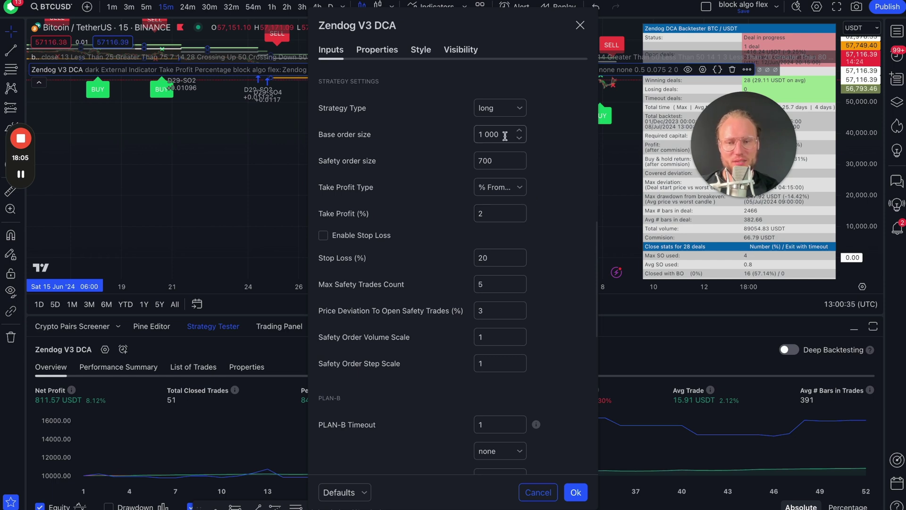
pyautogui.doubleClick(496, 285)
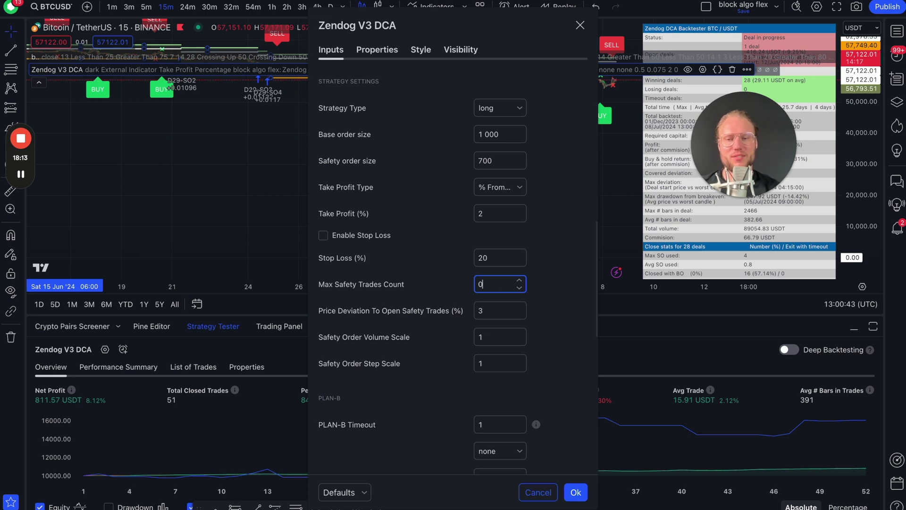
pyautogui.click(438, 280)
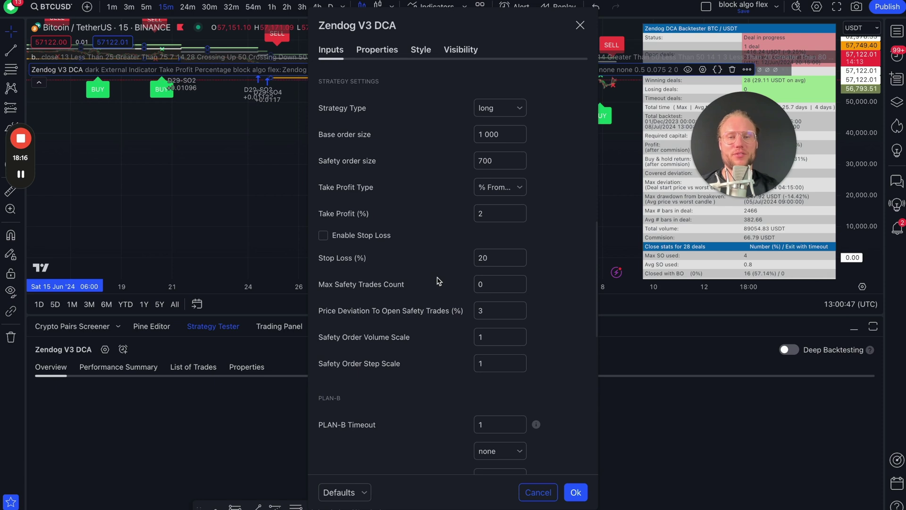
pyautogui.click(508, 172)
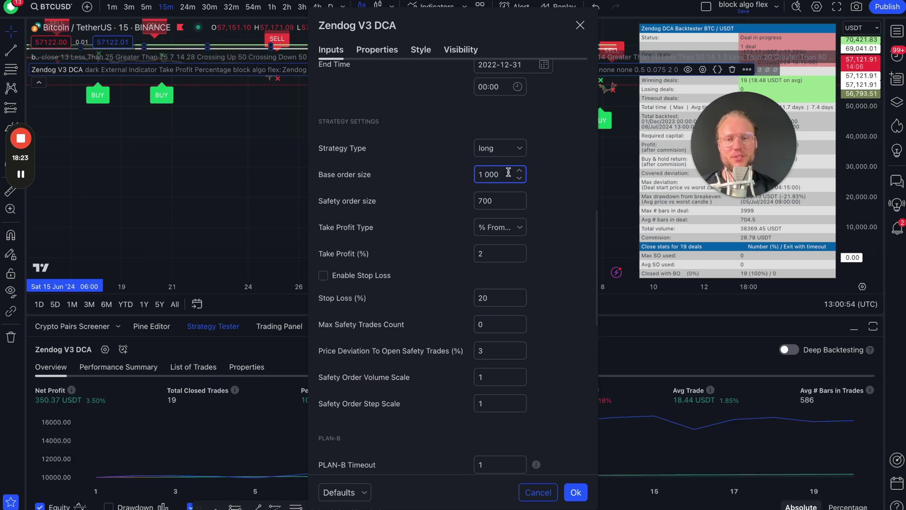
pyautogui.scroll(10, 575, 165)
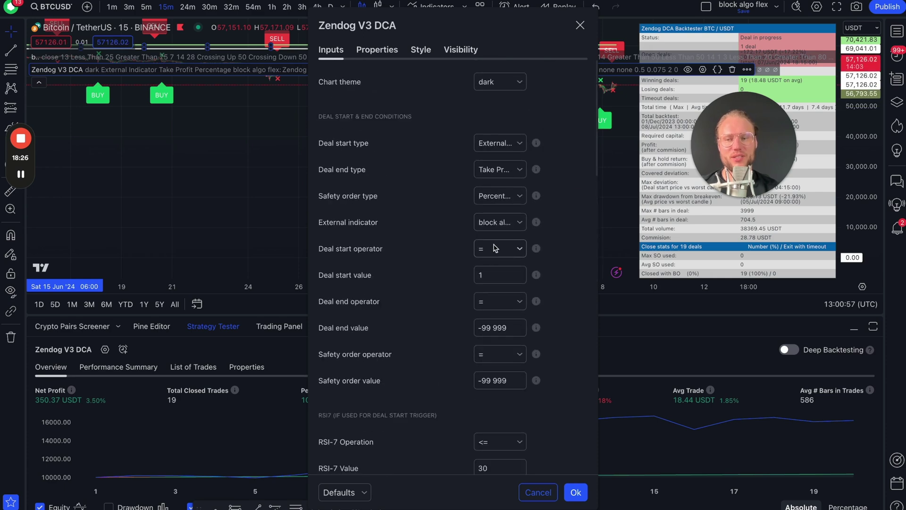
pyautogui.click(575, 492)
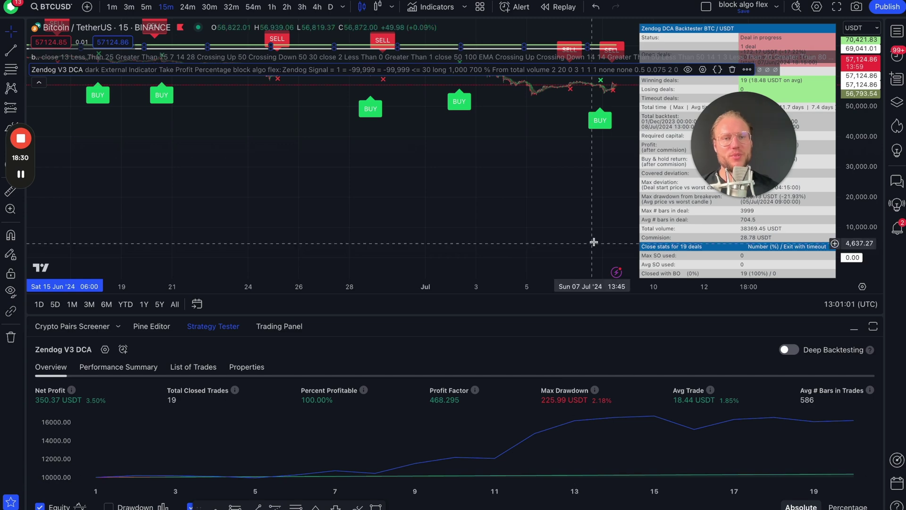
# Scroll the chart through the Zendog V3 DCA deals and refit the price scale
pyautogui.hscroll(-10, 519, 228)
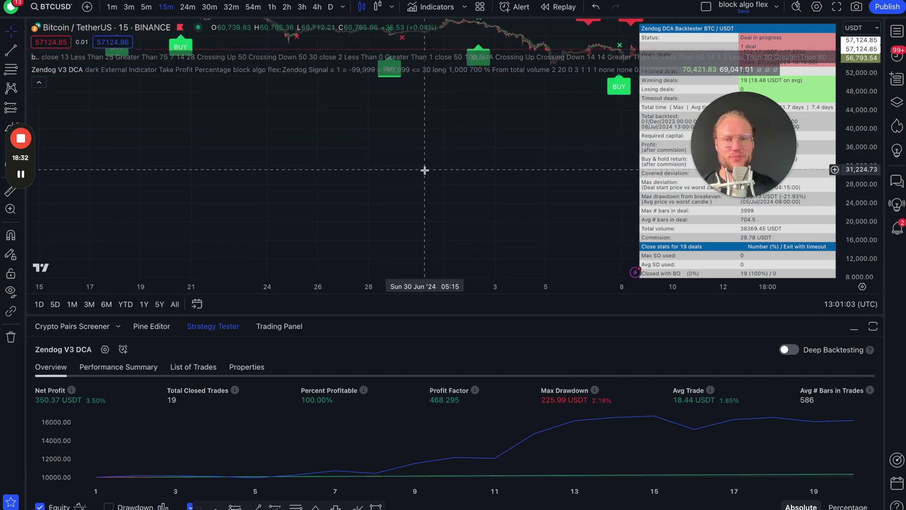
pyautogui.hscroll(-6, 369, 228)
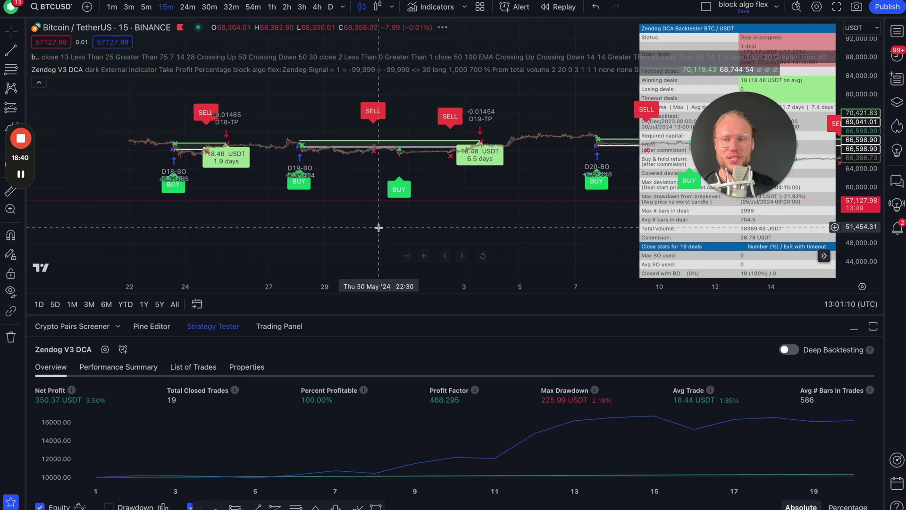
pyautogui.hscroll(3, 359, 233)
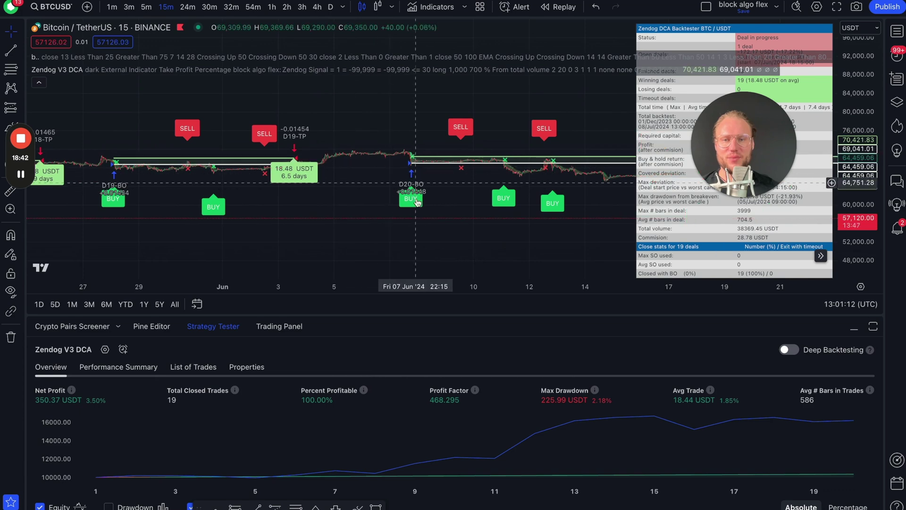
pyautogui.hscroll(-6, 302, 228)
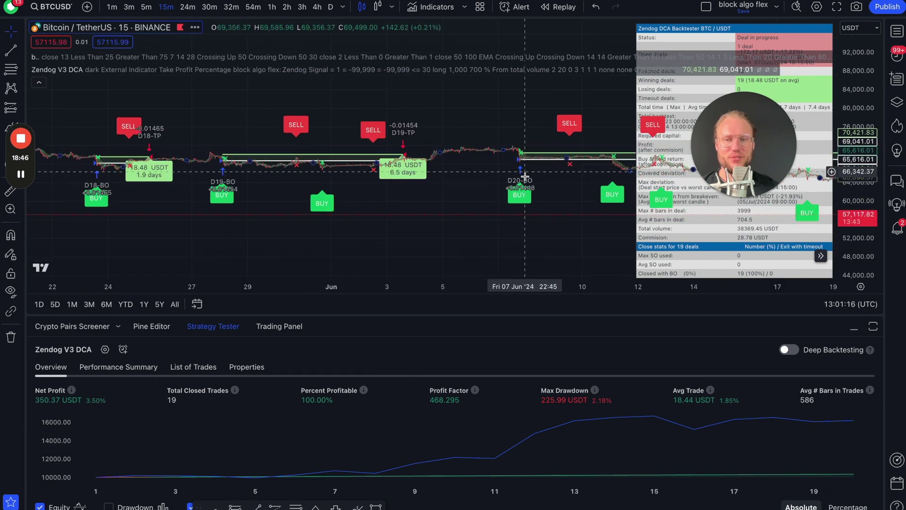
pyautogui.hscroll(-4, 472, 208)
pyautogui.scroll(5, 417, 202)
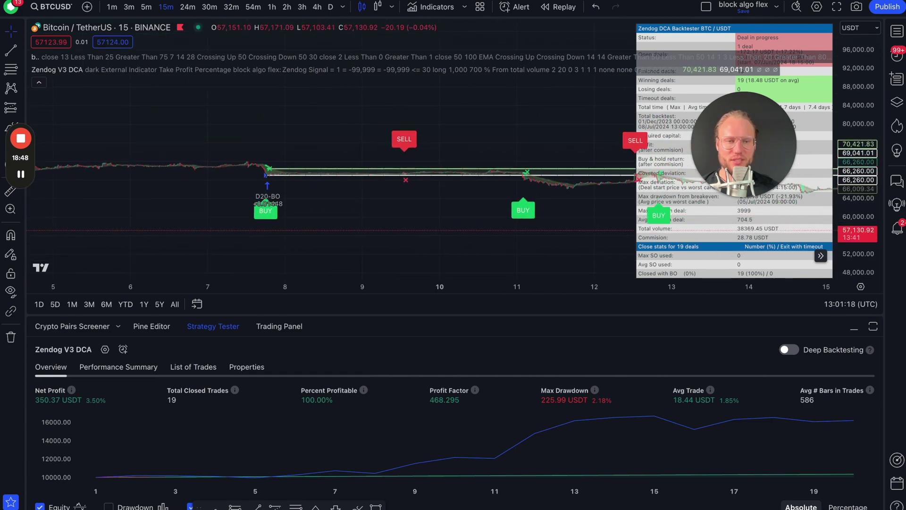
pyautogui.doubleClick(866, 236)
pyautogui.hscroll(-6, 366, 137)
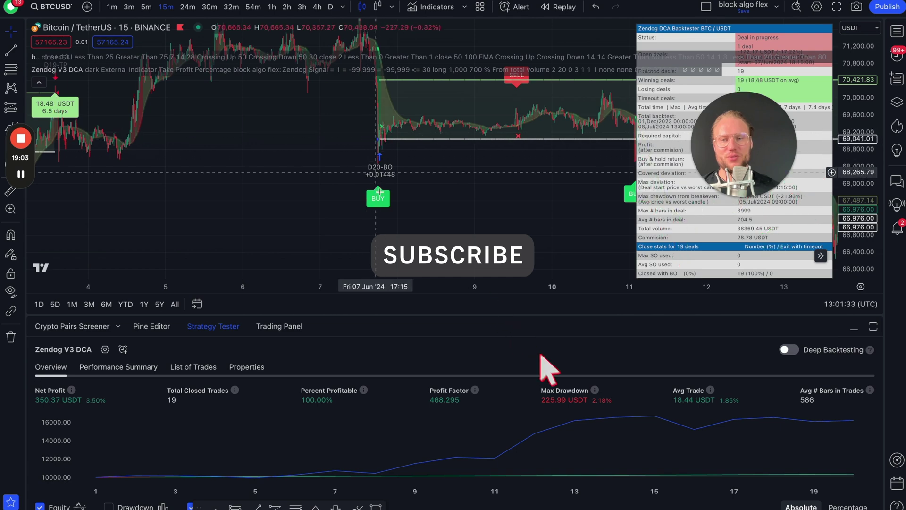
# Pan forward to late June and July, then back to the early-to-mid June trades
pyautogui.moveTo(193, 172); pyautogui.dragTo(636, 174)
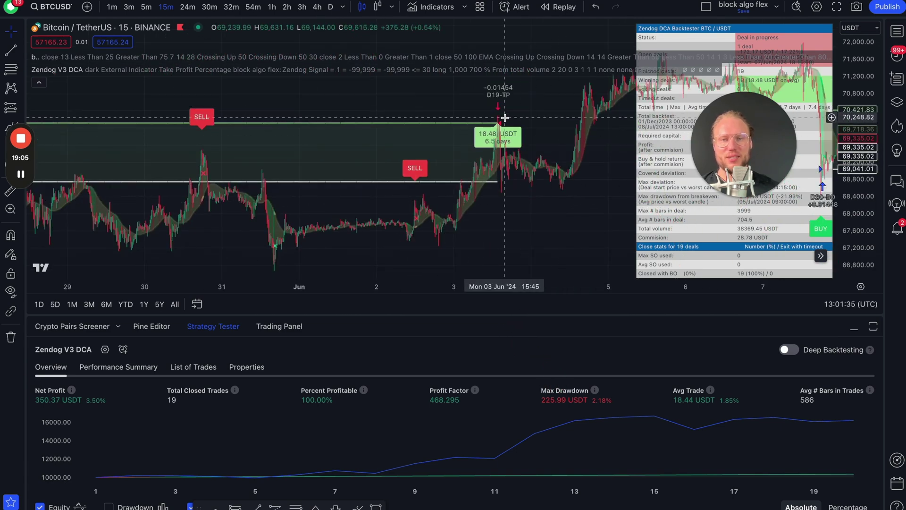
pyautogui.moveTo(515, 200); pyautogui.dragTo(134, 174)
pyautogui.scroll(-5, 142, 170)
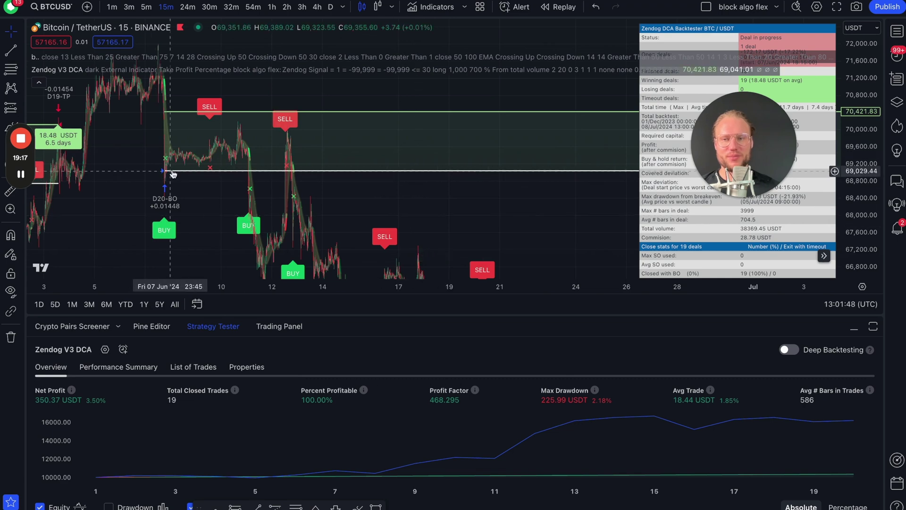
pyautogui.moveTo(531, 204); pyautogui.dragTo(283, 203)
pyautogui.moveTo(515, 189); pyautogui.dragTo(378, 165)
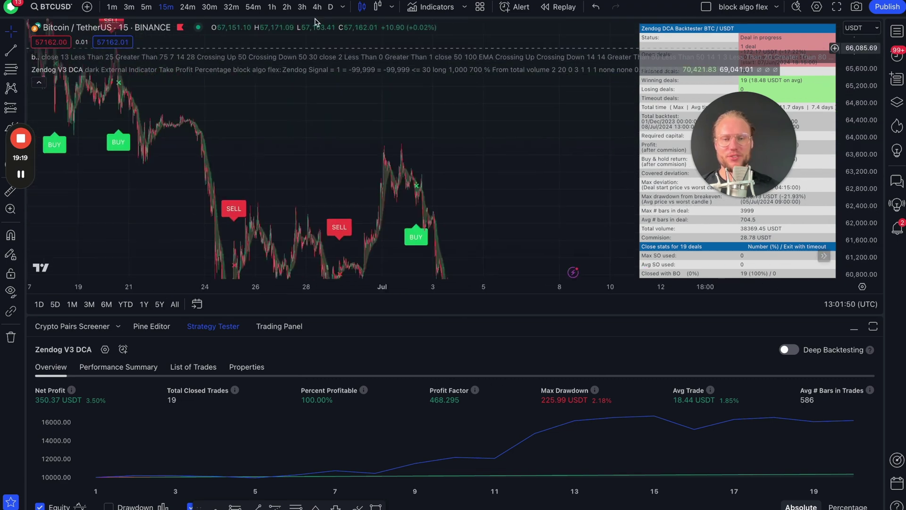
pyautogui.moveTo(515, 141); pyautogui.dragTo(585, 194)
pyautogui.moveTo(283, 142); pyautogui.dragTo(385, 180)
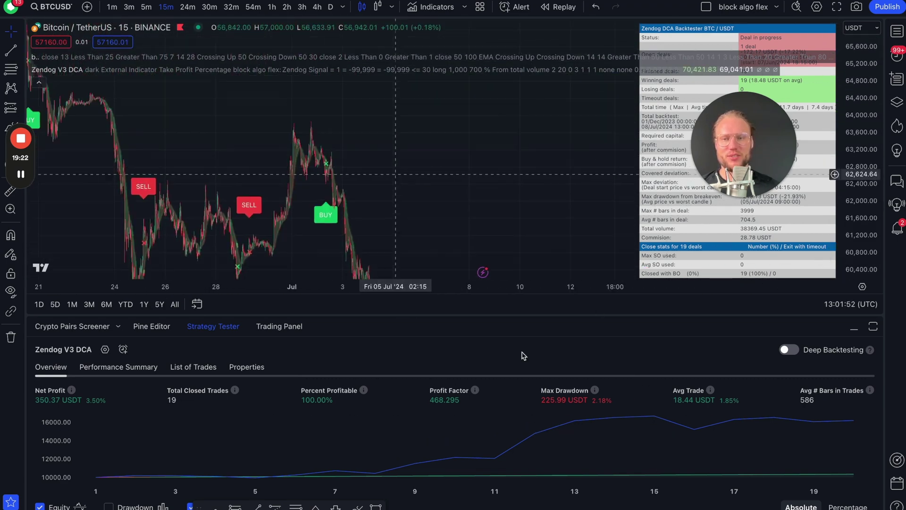
pyautogui.moveTo(188, 166); pyautogui.dragTo(496, 184)
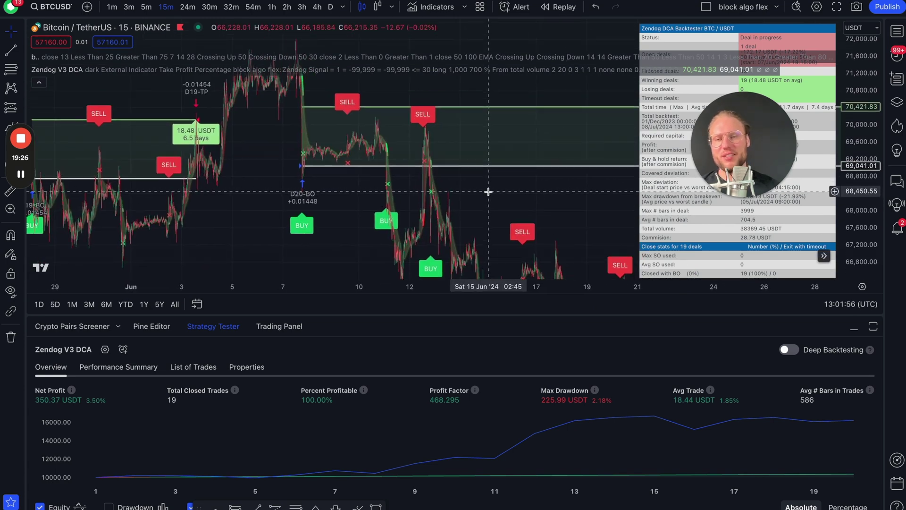
# Turn on Enable Stop Loss at 1% in Zendog V3 DCA and review the rerun deals
pyautogui.moveTo(624, 73)
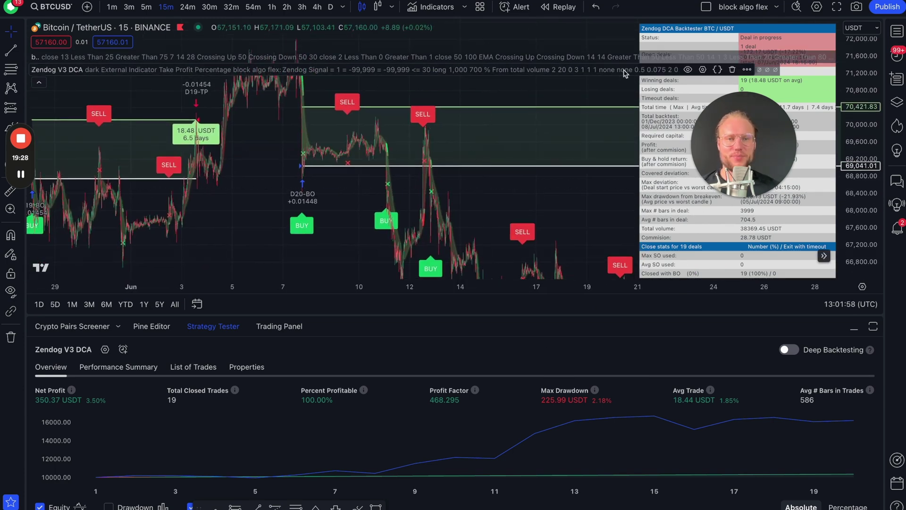
pyautogui.click(702, 70)
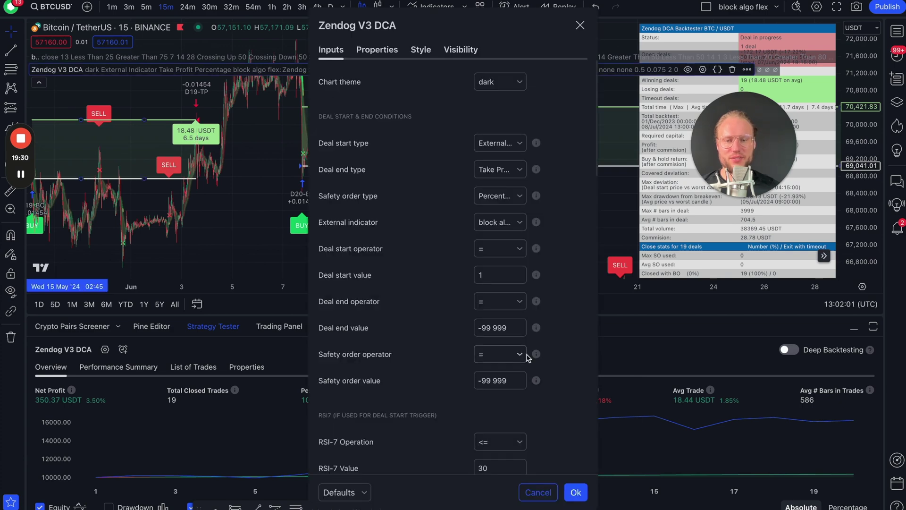
pyautogui.scroll(-8, 496, 411)
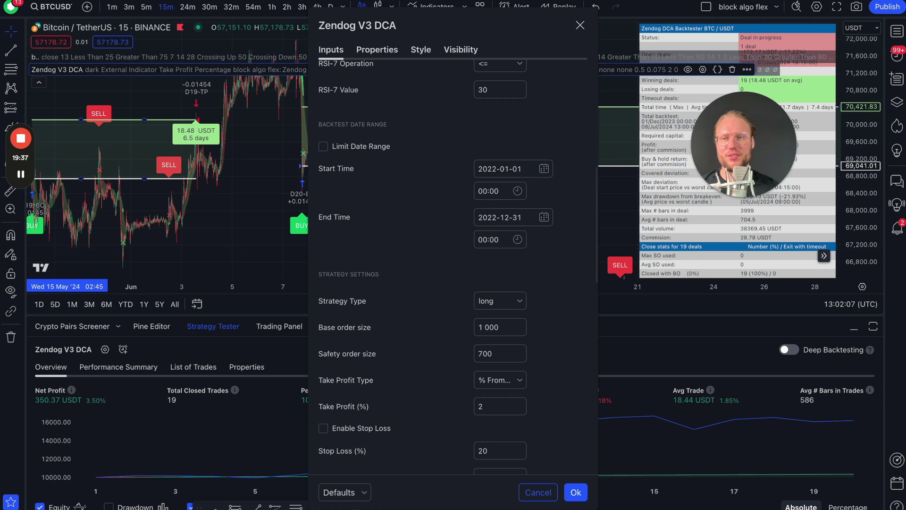
pyautogui.scroll(-5, 501, 312)
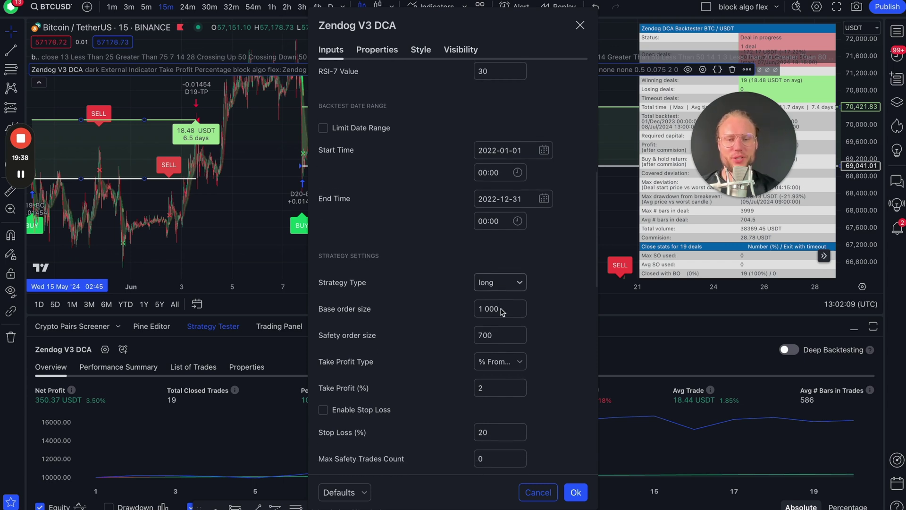
pyautogui.scroll(-1, 365, 234)
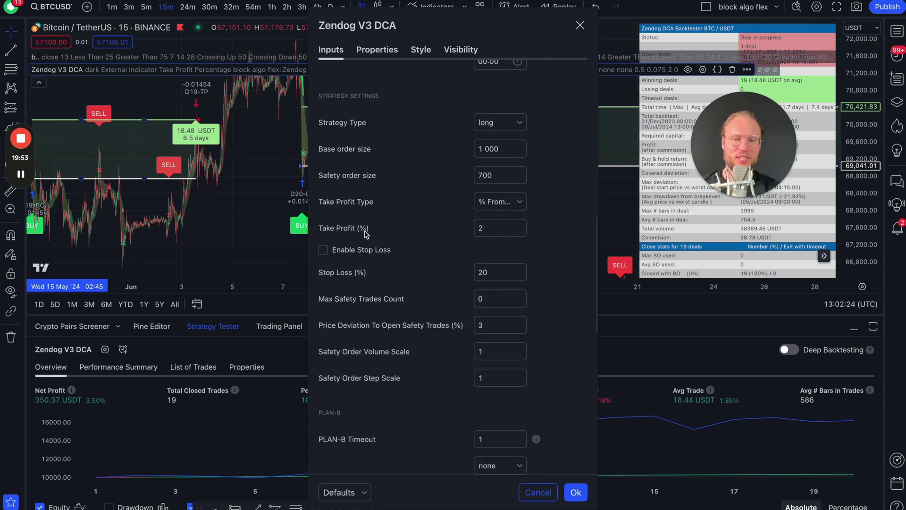
pyautogui.click(362, 255)
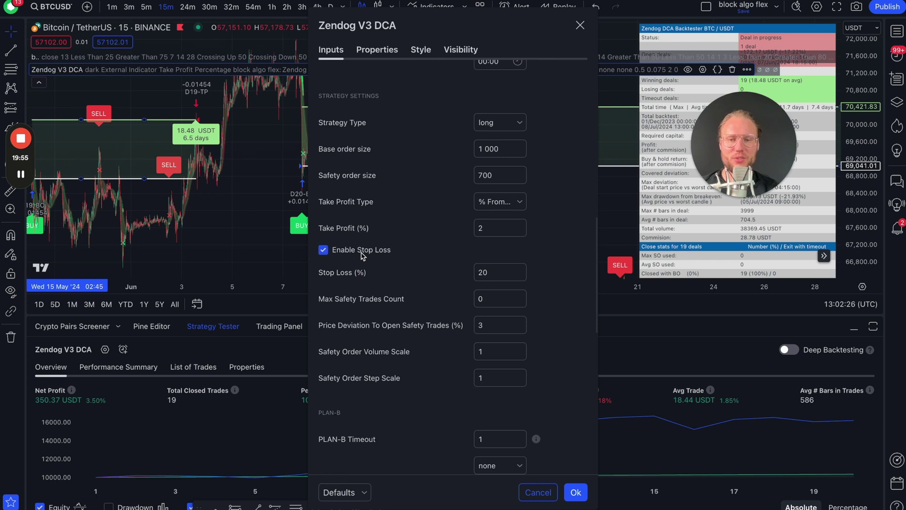
pyautogui.doubleClick(501, 274)
pyautogui.write('1')
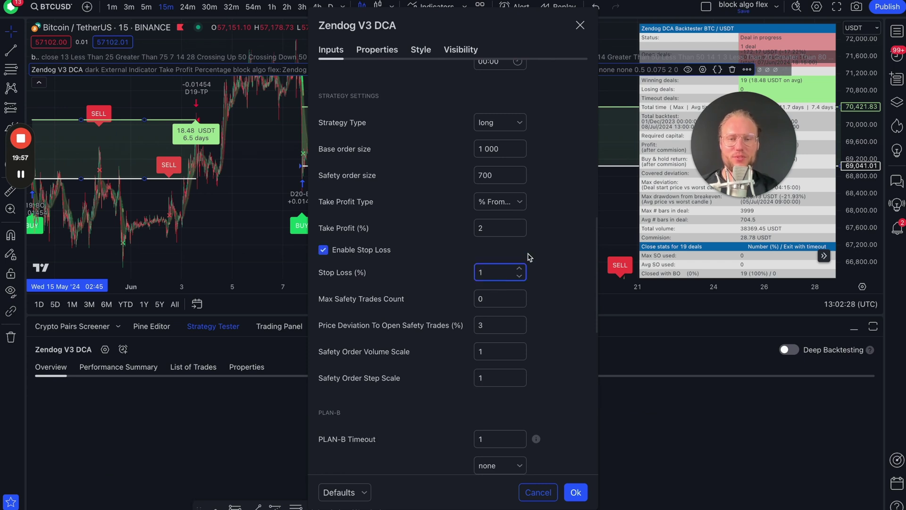
pyautogui.click(529, 257)
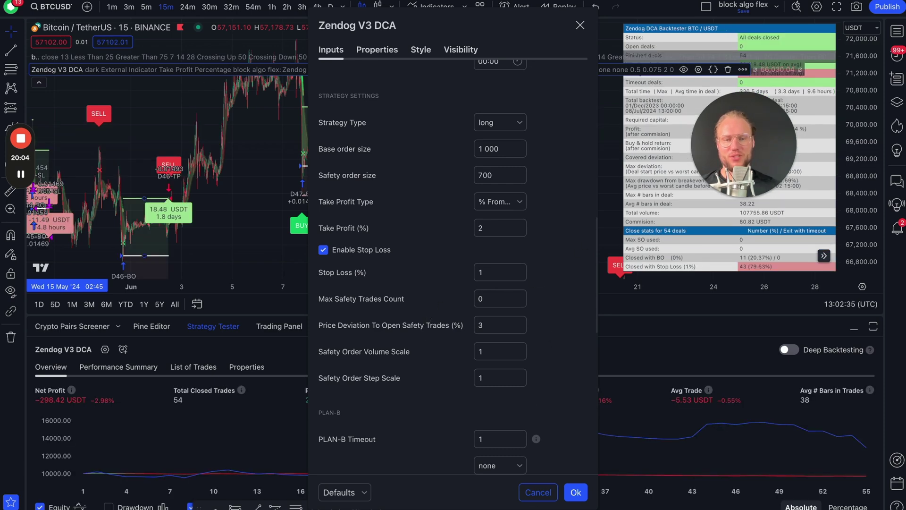
pyautogui.click(565, 496)
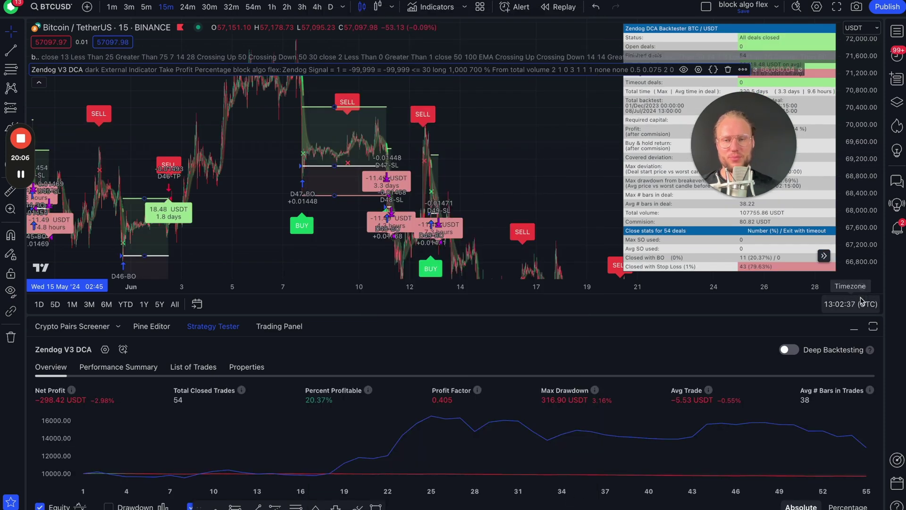
pyautogui.moveTo(472, 188); pyautogui.dragTo(353, 122)
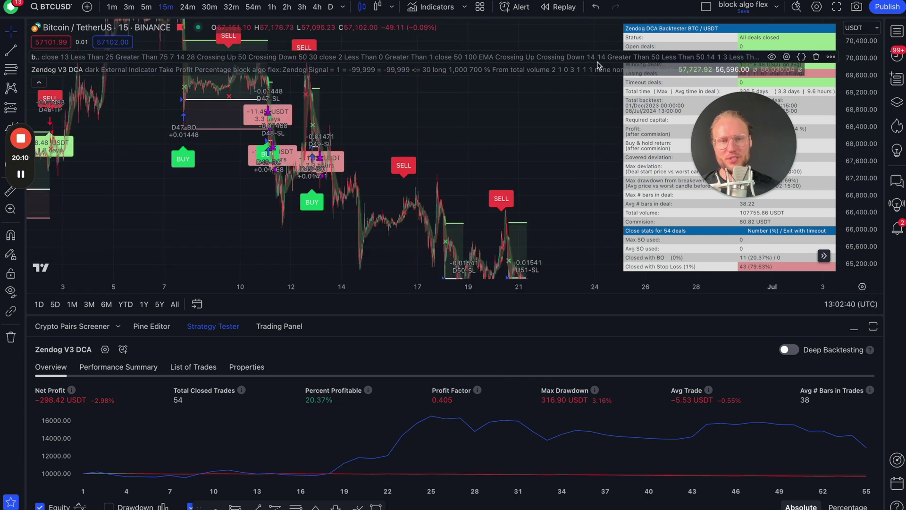
# Raise the Zendog V3 DCA Stop Loss (%) to 2 and rerun the backtest
pyautogui.click(698, 69)
pyautogui.scroll(5, 519, 368)
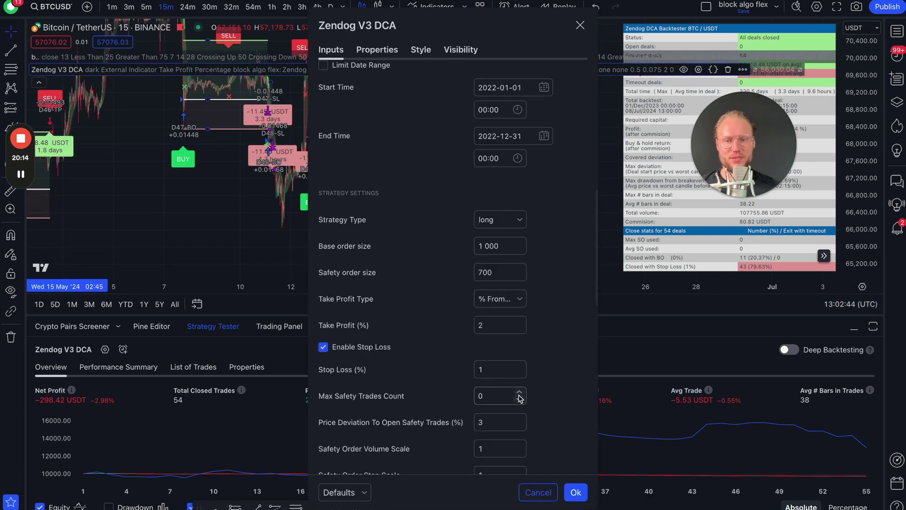
pyautogui.click(520, 366)
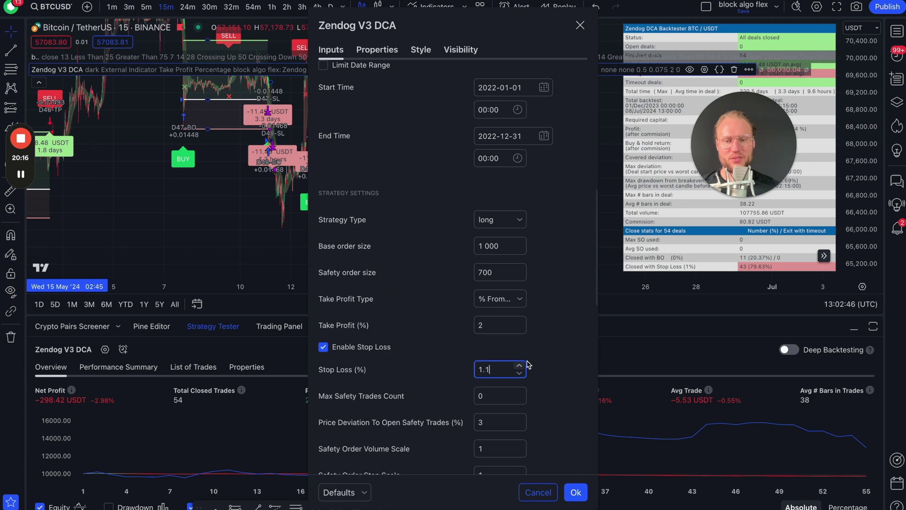
pyautogui.click(519, 366)
pyautogui.click(495, 330)
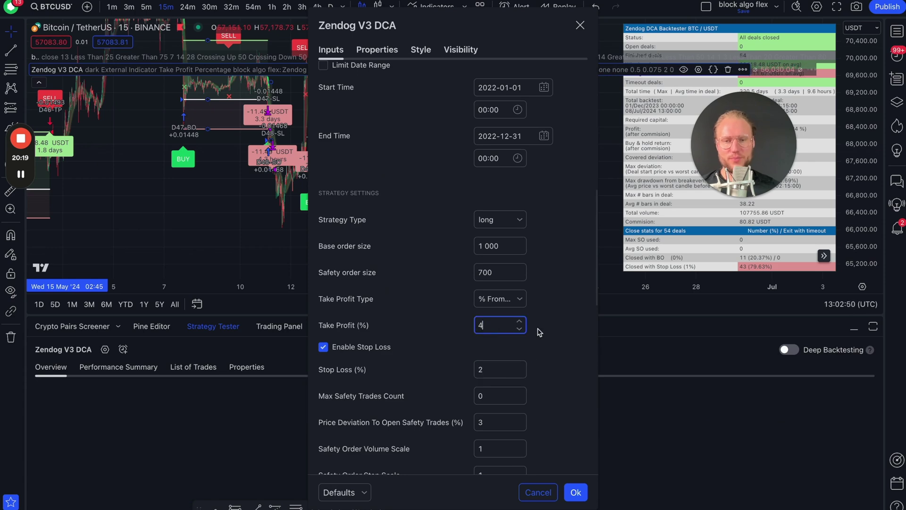
pyautogui.press('Return')
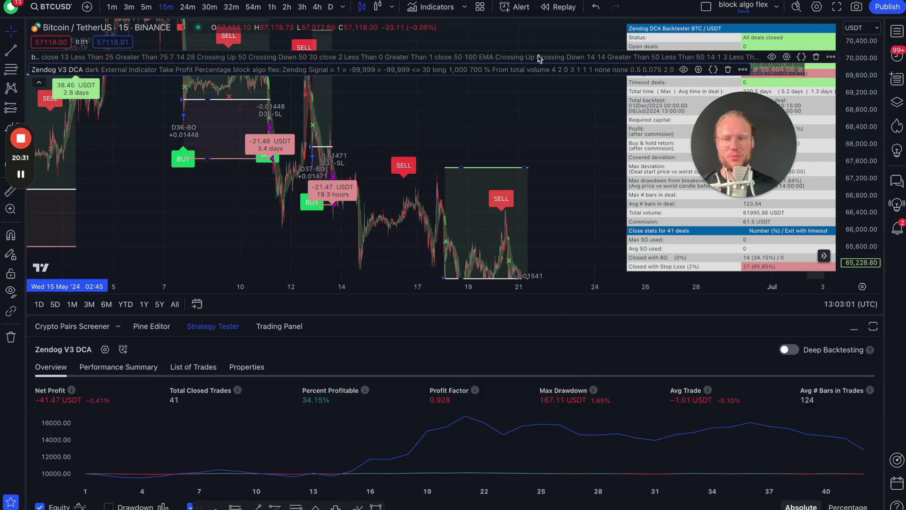
# Set Take Profit (%) to 10 and apply the strategy settings
pyautogui.click(698, 69)
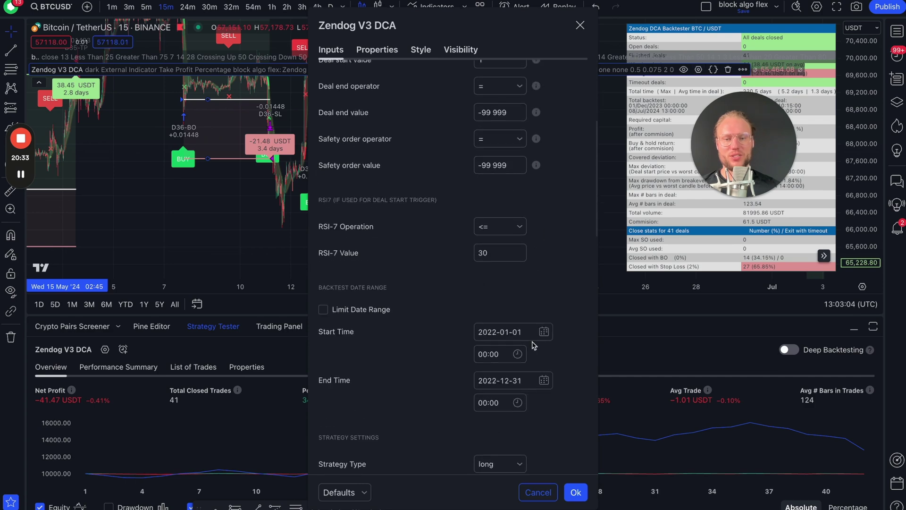
pyautogui.scroll(-1, 510, 246)
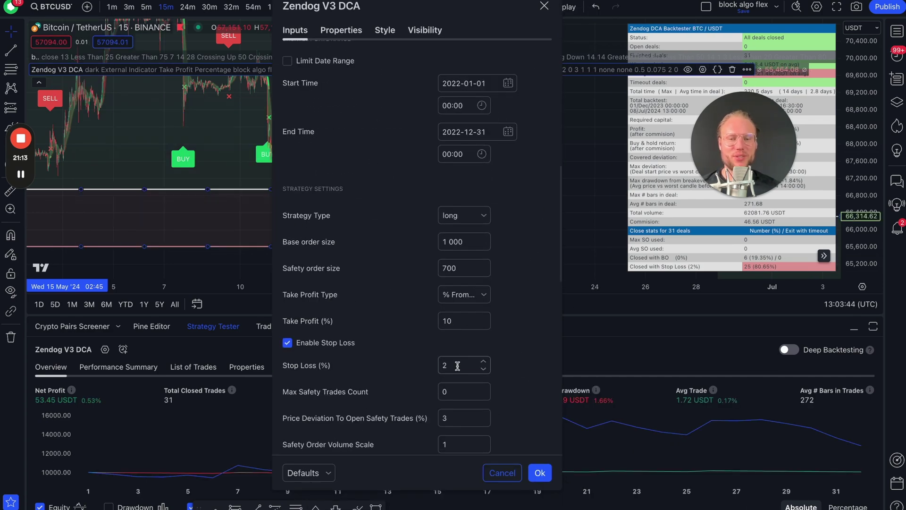
pyautogui.doubleClick(460, 361)
pyautogui.click(463, 318)
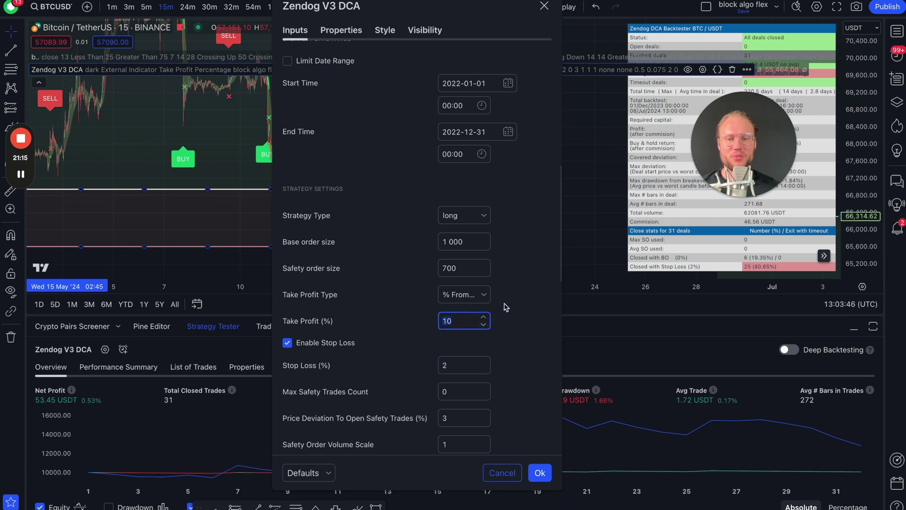
pyautogui.click(505, 307)
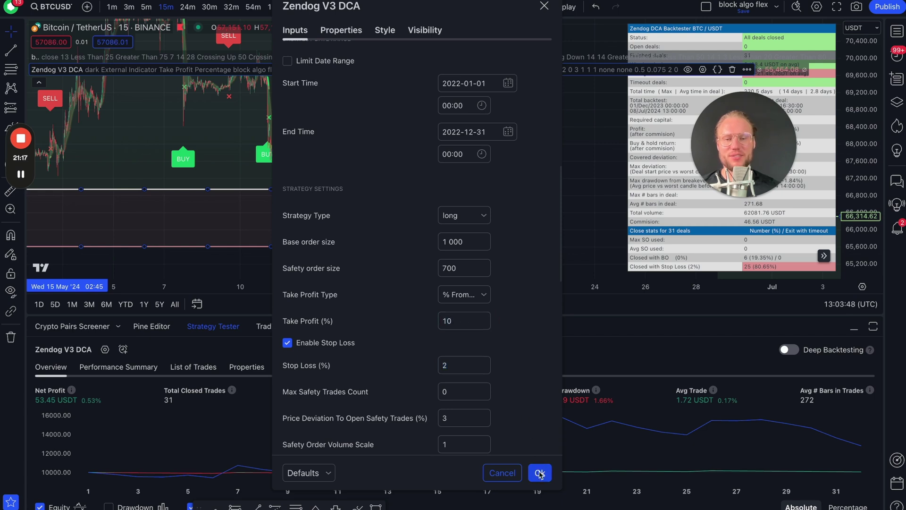
pyautogui.click(540, 473)
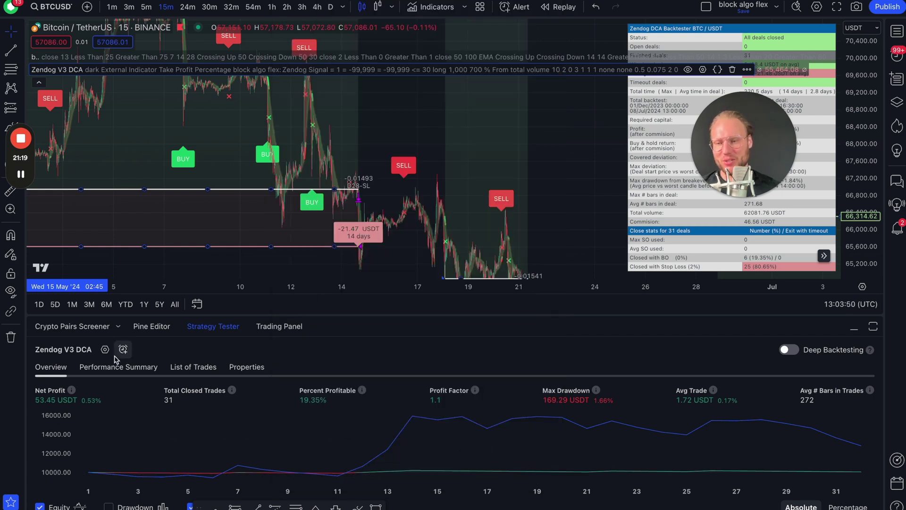
# Change the strategy's Initial capital in Properties from 10 000 to 100 and apply it
pyautogui.click(104, 350)
pyautogui.click(377, 49)
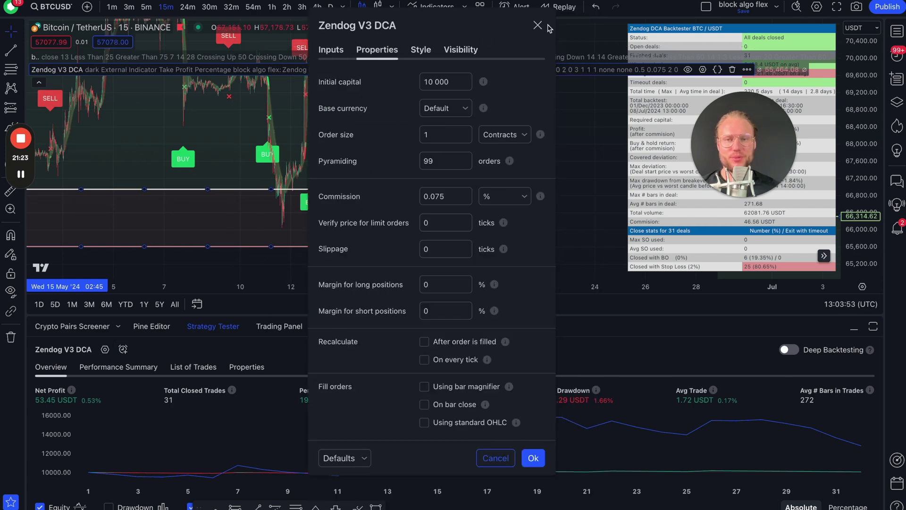
pyautogui.click(452, 80)
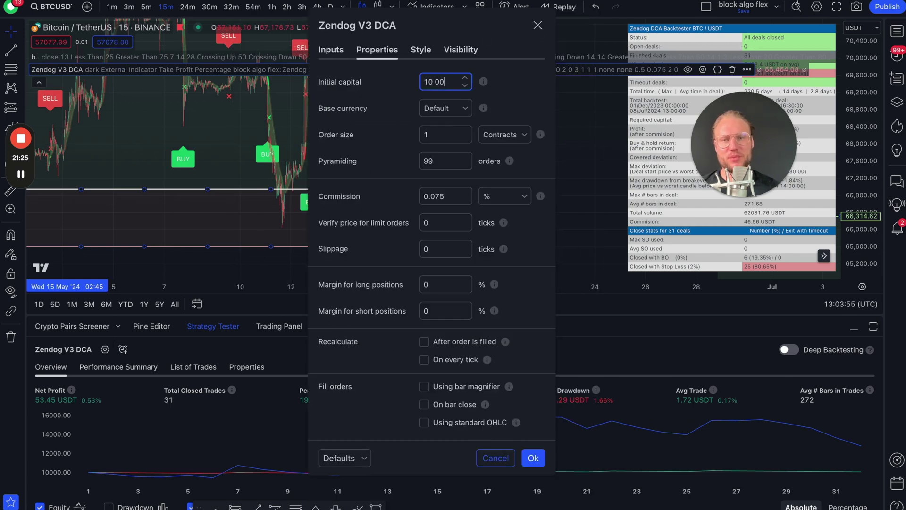
pyautogui.click(512, 89)
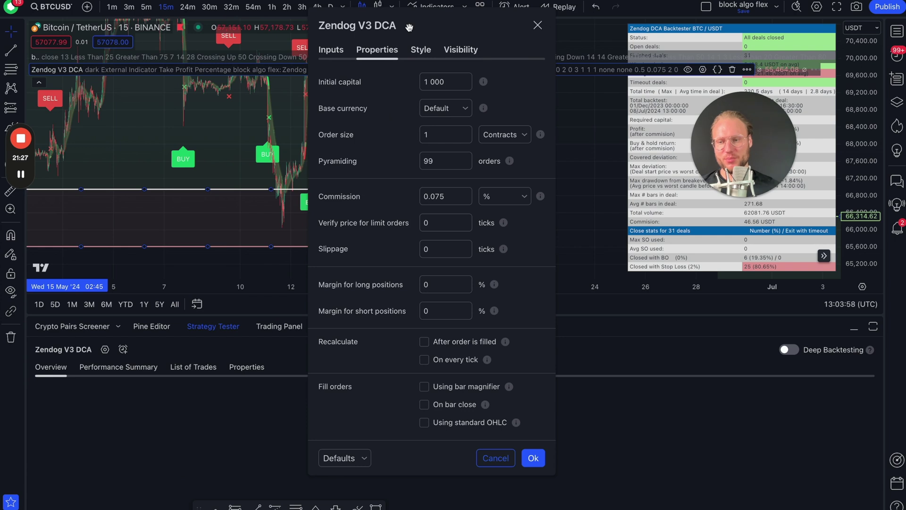
pyautogui.click(448, 81)
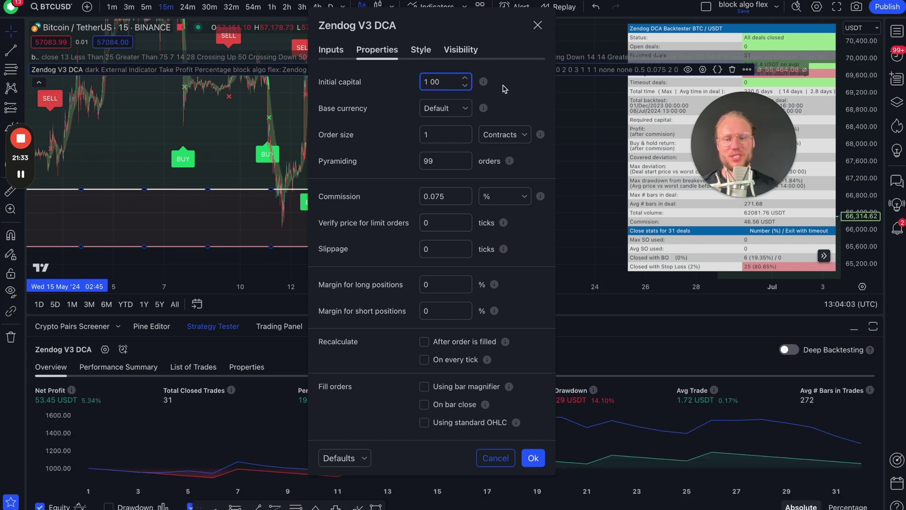
pyautogui.click(504, 88)
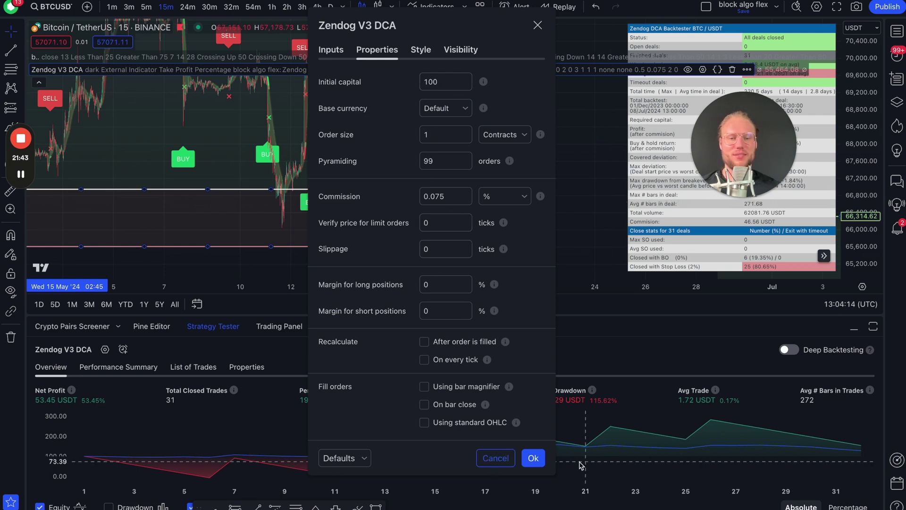
pyautogui.click(543, 459)
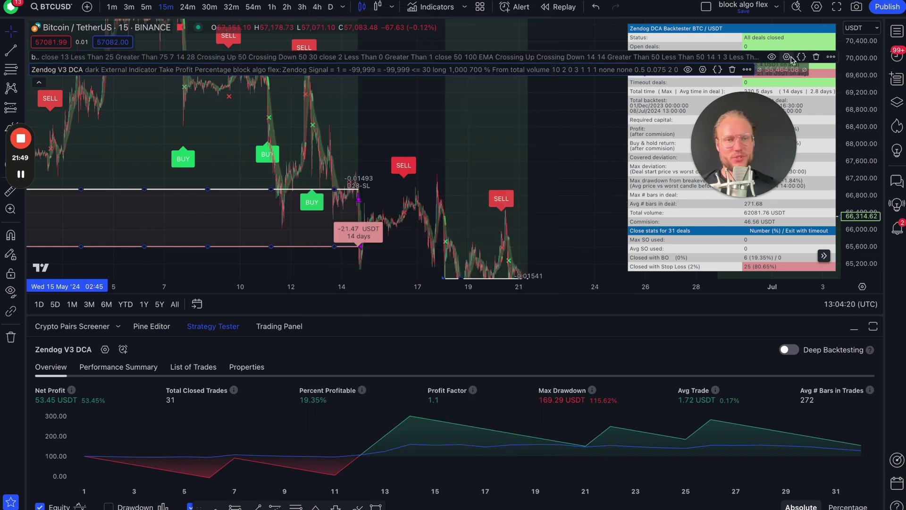
# Set block algo flex RSI Length 2, Buy Condition 1 and Sell Condition 99, then apply
pyautogui.click(786, 57)
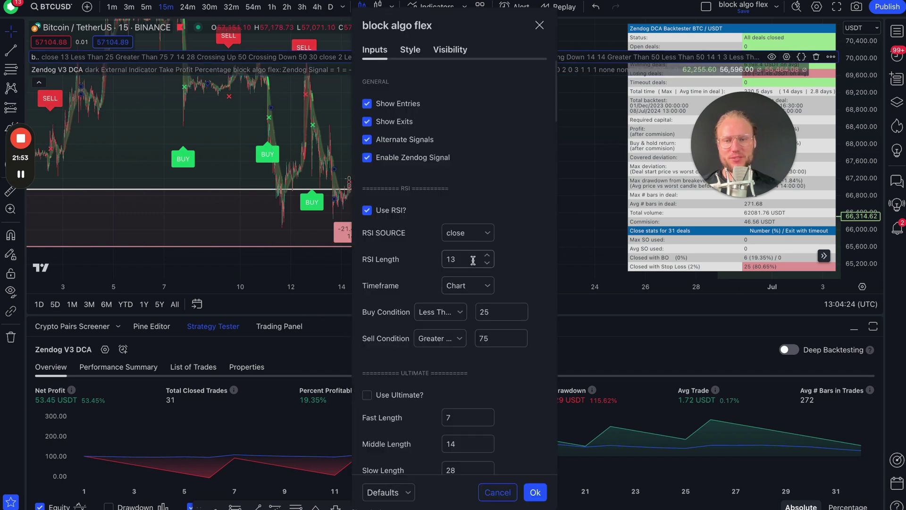
pyautogui.click(473, 260)
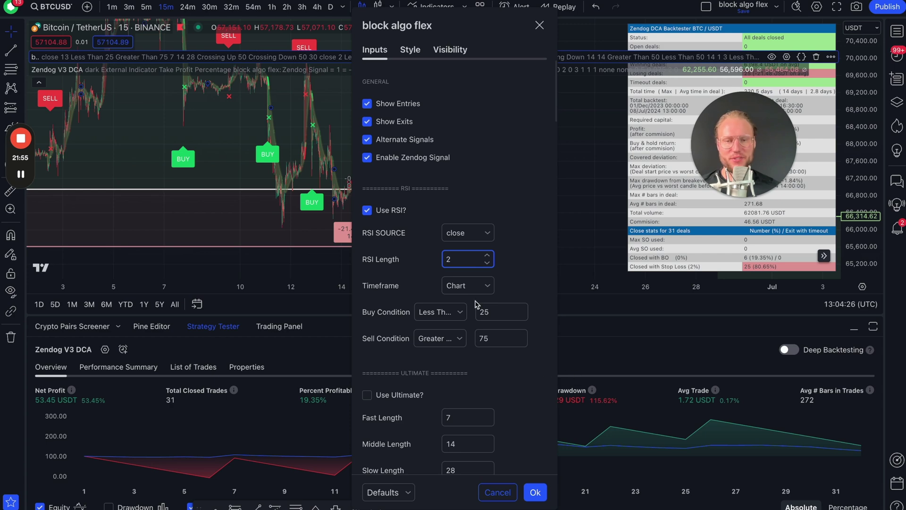
pyautogui.click(511, 313)
pyautogui.write('1')
pyautogui.click(498, 338)
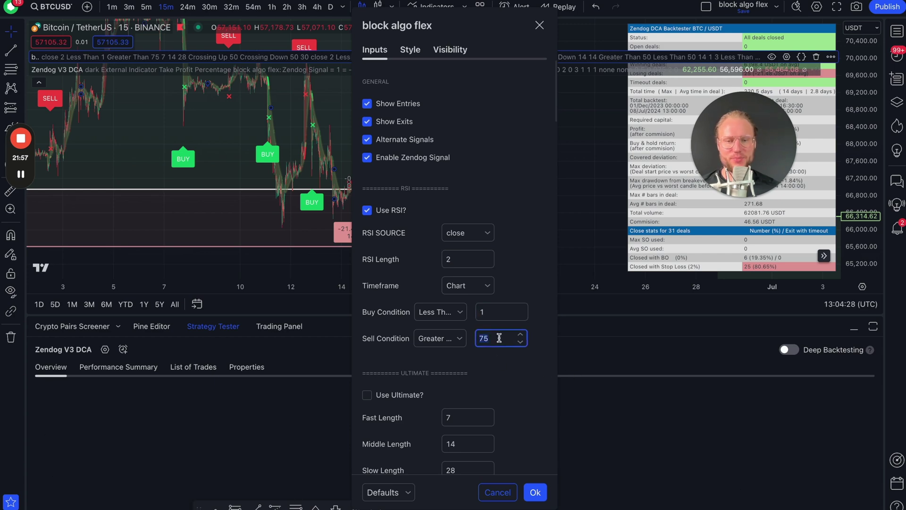
pyautogui.write('99')
pyautogui.scroll(-10, 434, 226)
pyautogui.scroll(7, 434, 227)
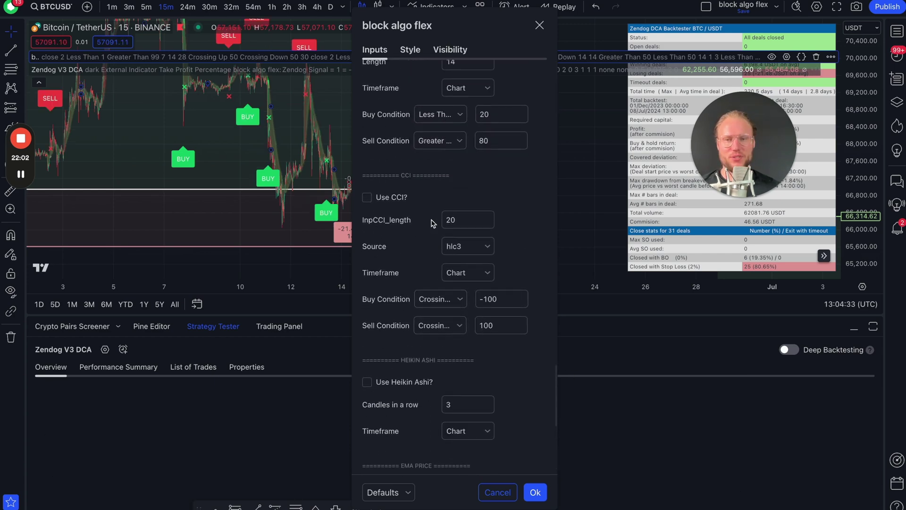
pyautogui.scroll(-6, 434, 226)
pyautogui.scroll(2, 434, 228)
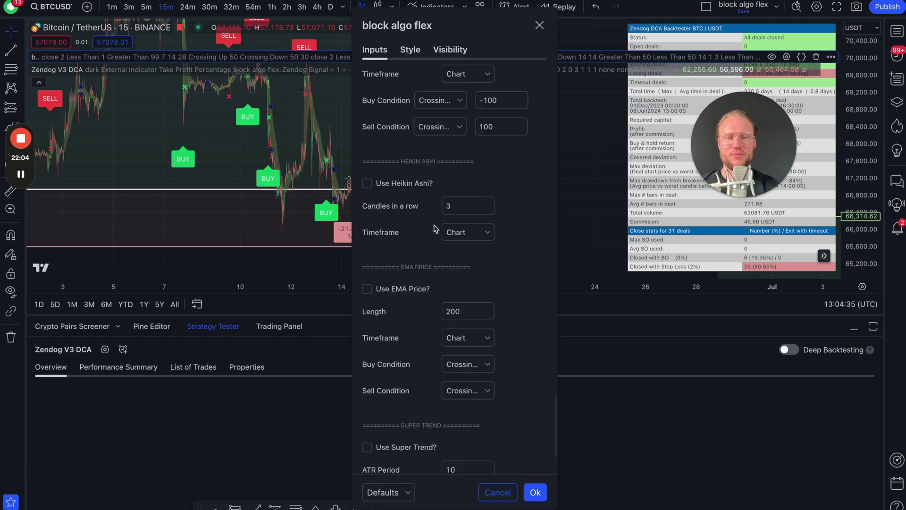
pyautogui.scroll(-10, 434, 228)
pyautogui.scroll(6, 434, 229)
pyautogui.scroll(8, 435, 228)
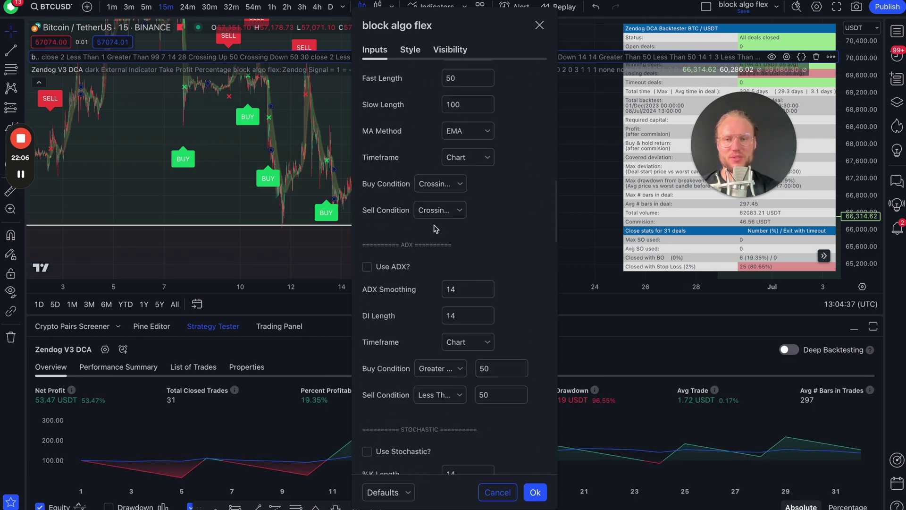
pyautogui.scroll(-5, 434, 229)
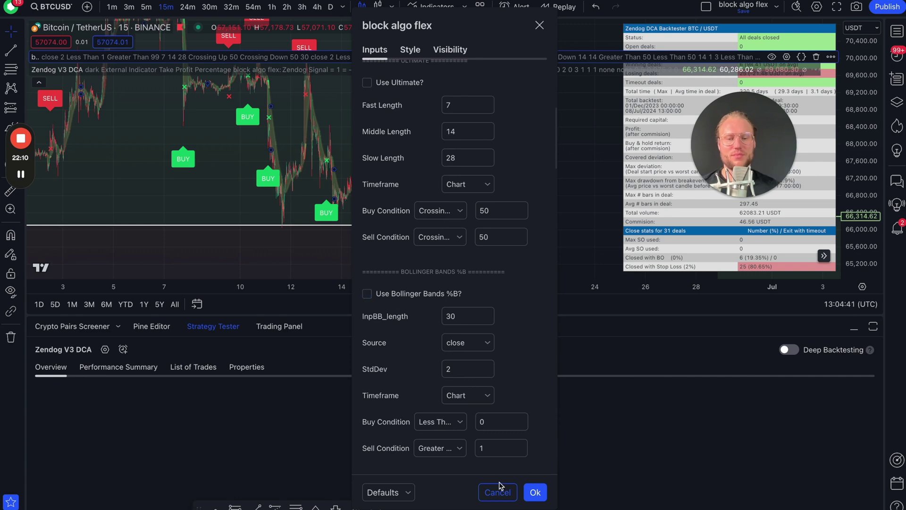
pyautogui.click(535, 492)
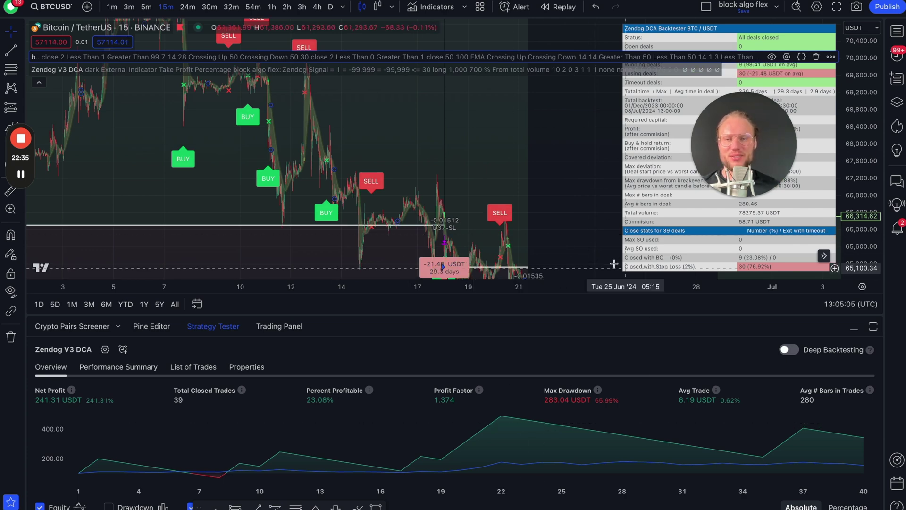
# Apply block algo flex with Alternate Signals unchecked and restore the Strategy Tester panel
pyautogui.moveTo(654, 315); pyautogui.dragTo(821, 435)
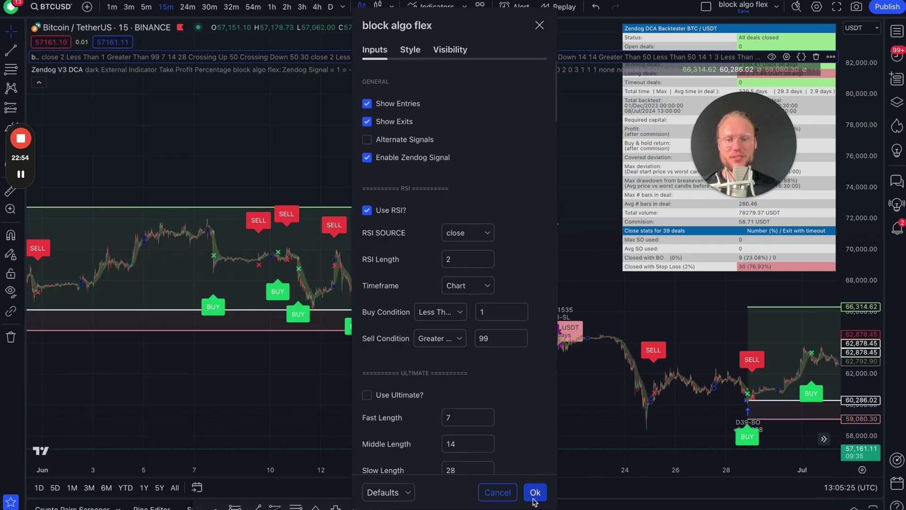
pyautogui.click(535, 492)
pyautogui.moveTo(542, 499); pyautogui.dragTo(560, 317)
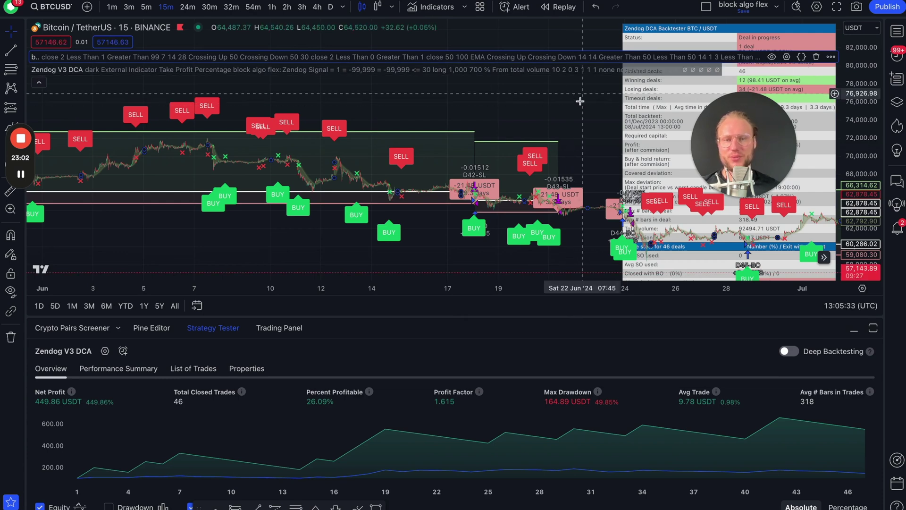
pyautogui.moveTo(580, 99); pyautogui.dragTo(506, 88)
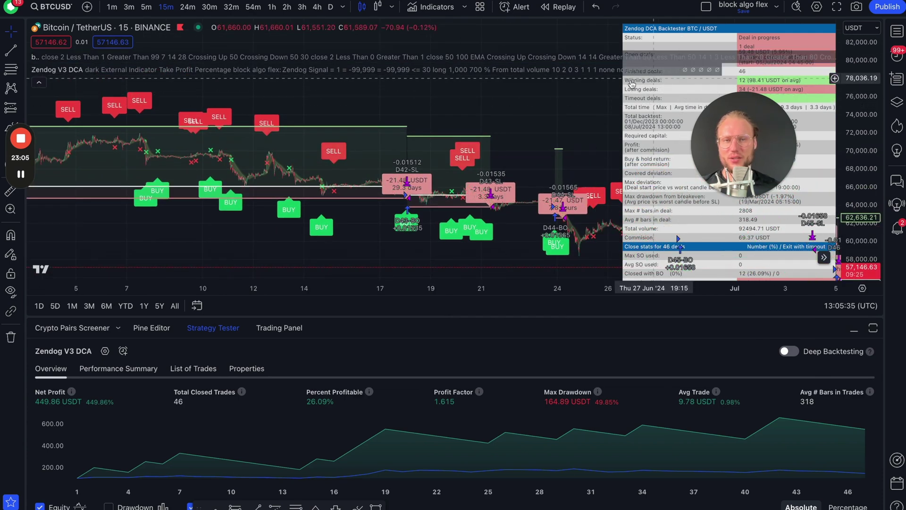
# Enter 500 as the Zendog V3 DCA Initial capital in Properties, then recheck Inputs
pyautogui.click(703, 70)
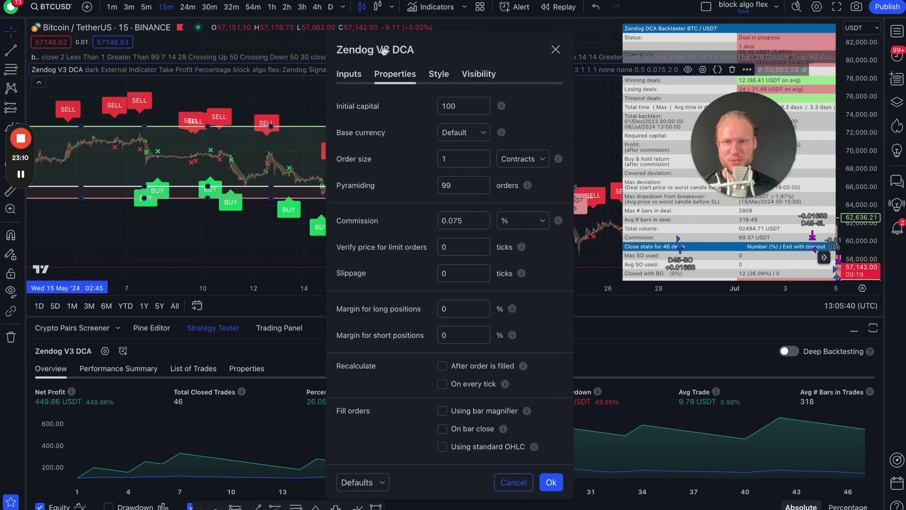
pyautogui.moveTo(391, 37); pyautogui.dragTo(326, 18)
pyautogui.click(288, 50)
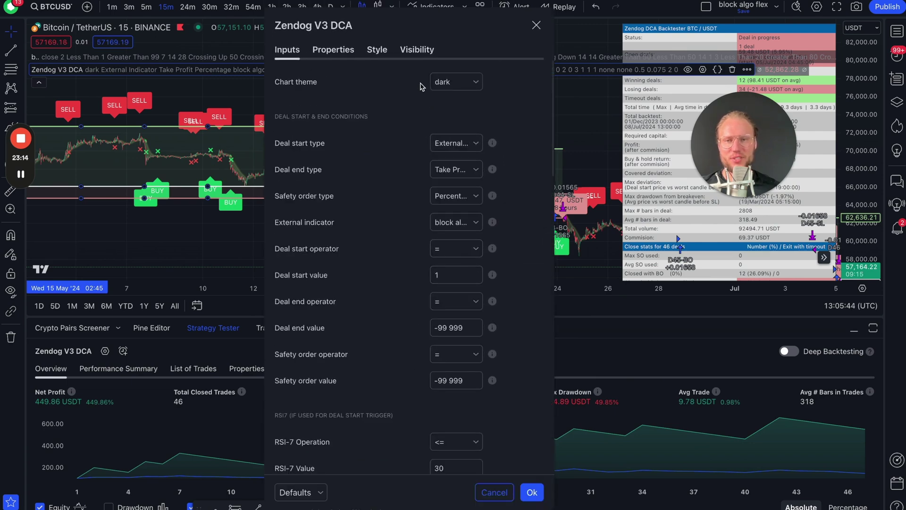
pyautogui.click(324, 51)
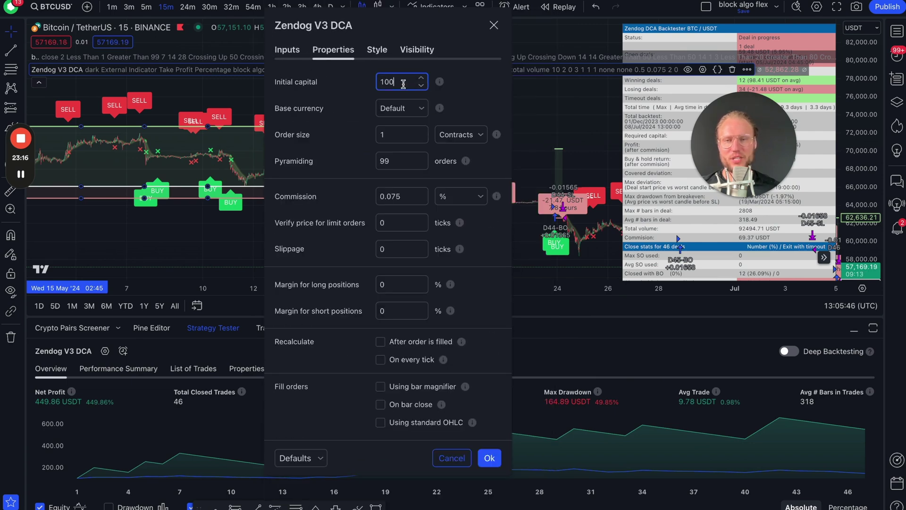
pyautogui.write('500')
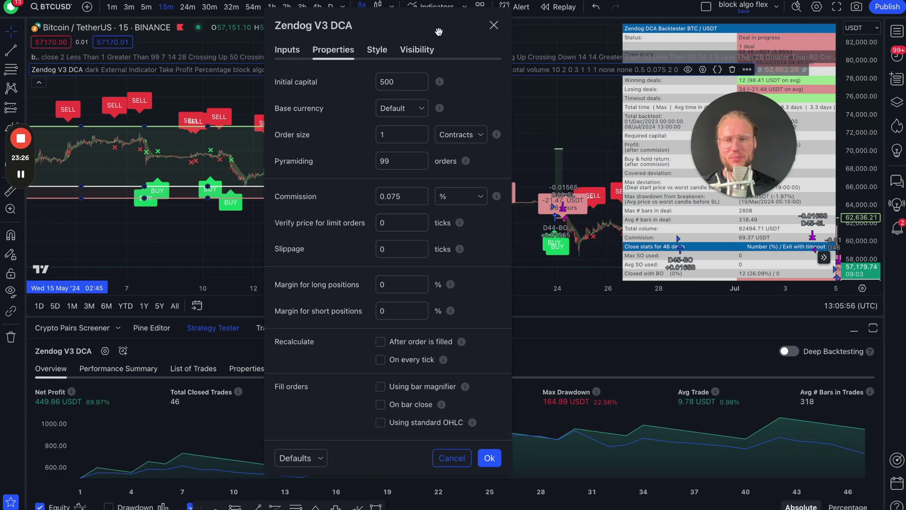
pyautogui.click(289, 49)
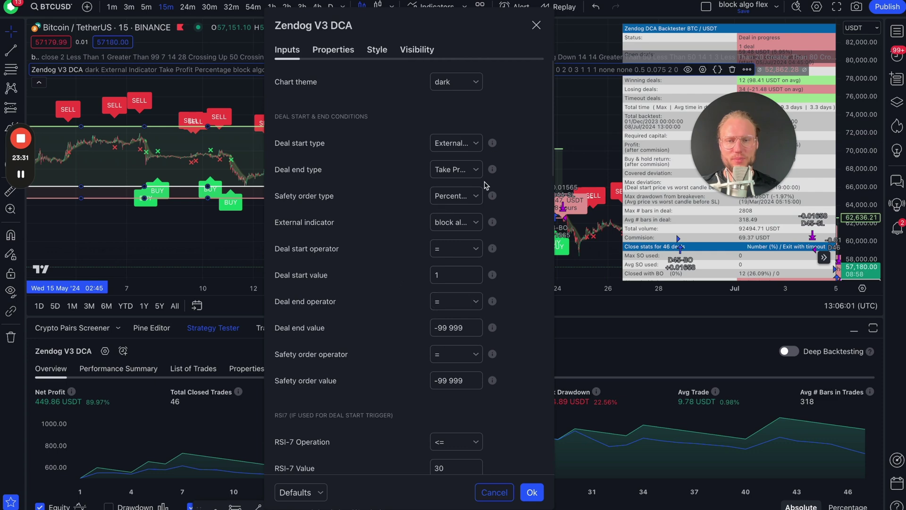
pyautogui.scroll(-12, 486, 185)
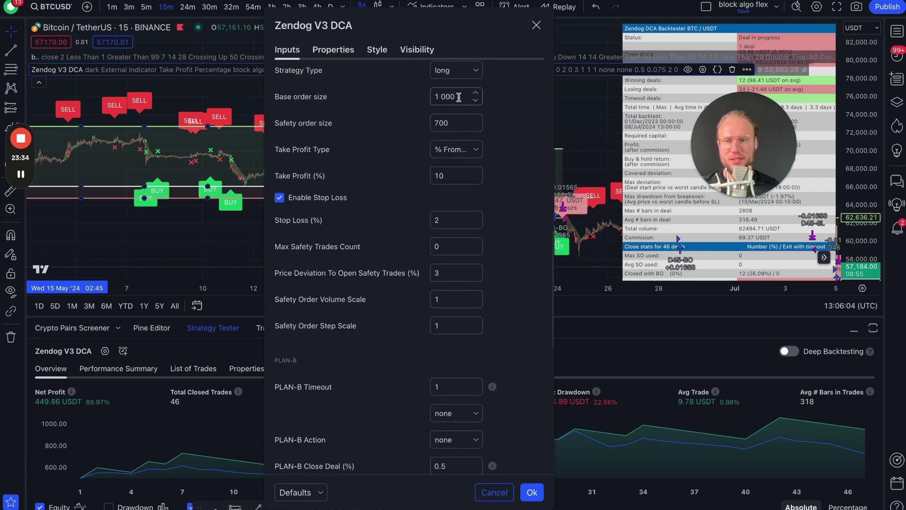
pyautogui.click(533, 492)
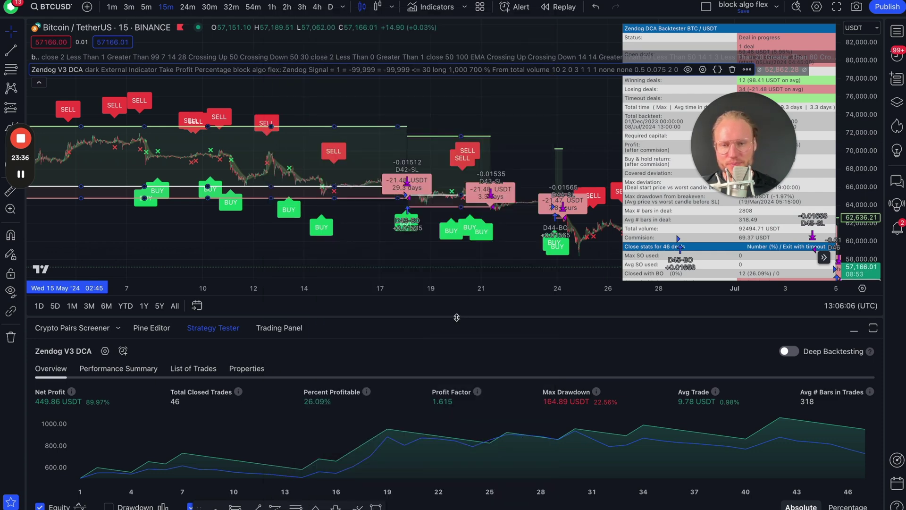
pyautogui.moveTo(456, 317); pyautogui.dragTo(456, 450)
pyautogui.moveTo(198, 329); pyautogui.dragTo(151, 283)
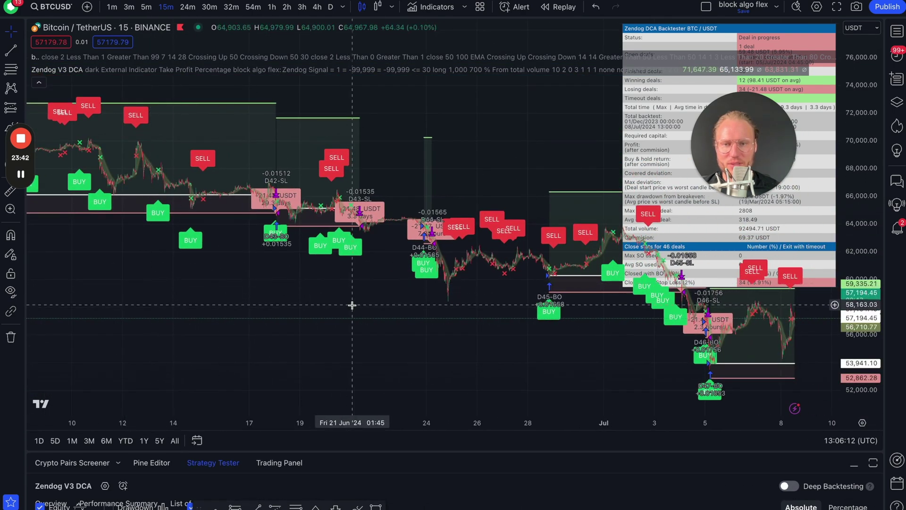
pyautogui.moveTo(259, 297); pyautogui.dragTo(532, 264)
pyautogui.moveTo(323, 279); pyautogui.dragTo(639, 283)
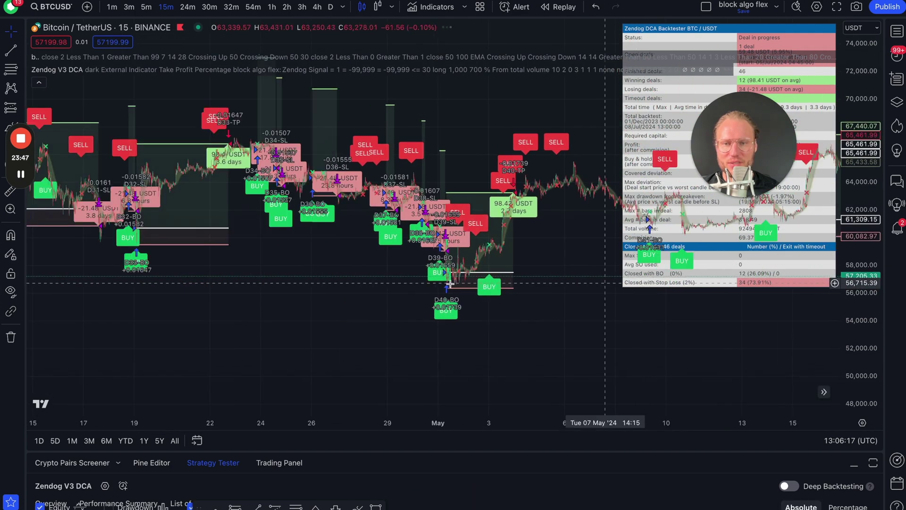
pyautogui.moveTo(344, 299); pyautogui.dragTo(573, 261)
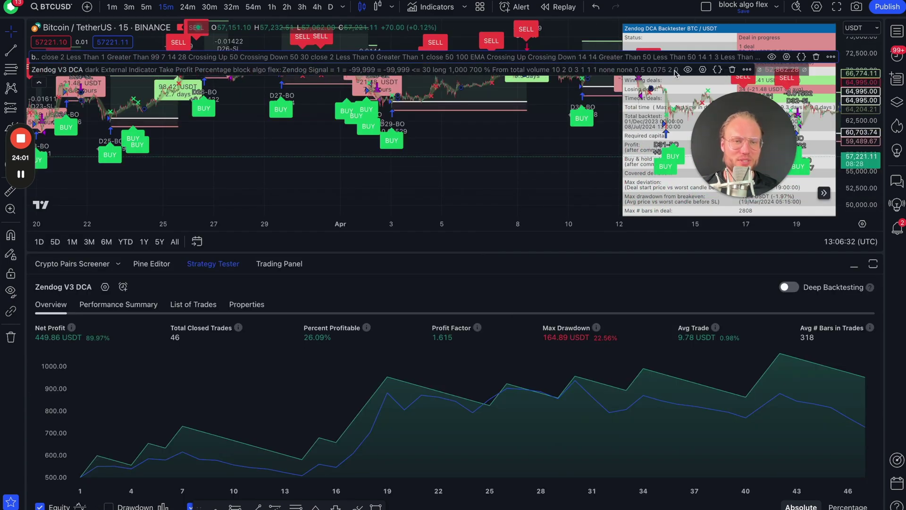
pyautogui.click(704, 69)
pyautogui.scroll(-10, 465, 297)
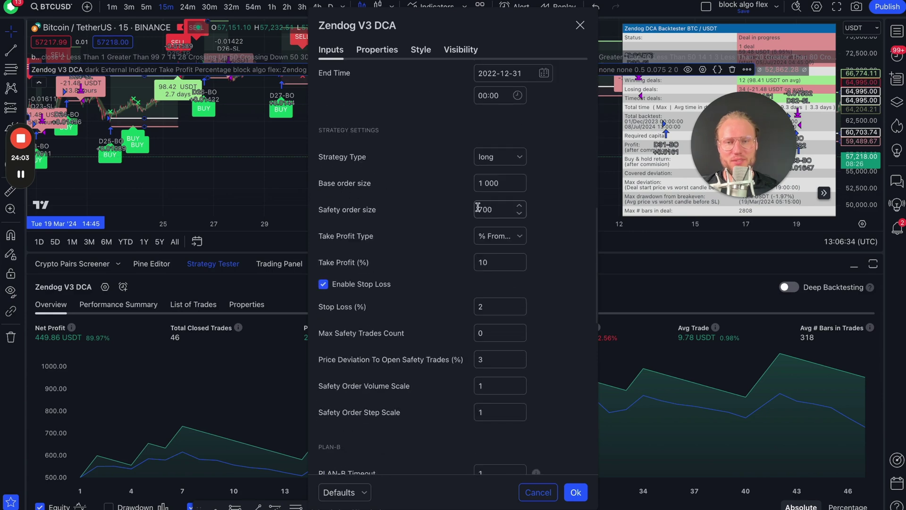
pyautogui.moveTo(439, 29); pyautogui.dragTo(335, 25)
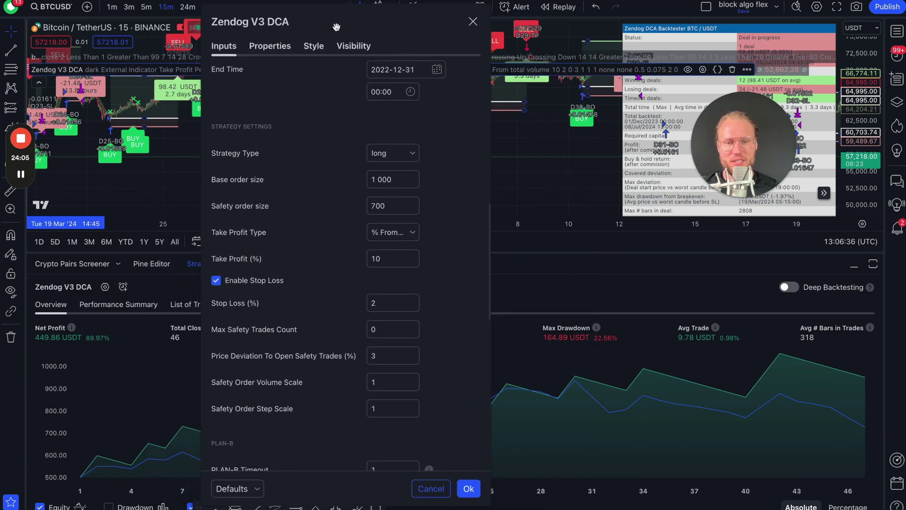
pyautogui.scroll(3, 390, 198)
pyautogui.scroll(-10, 390, 198)
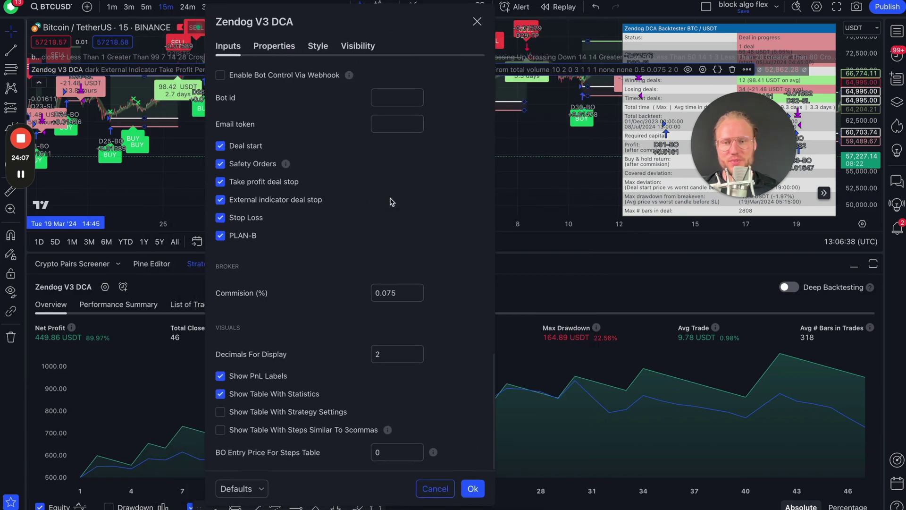
pyautogui.scroll(7, 390, 200)
pyautogui.scroll(3, 390, 202)
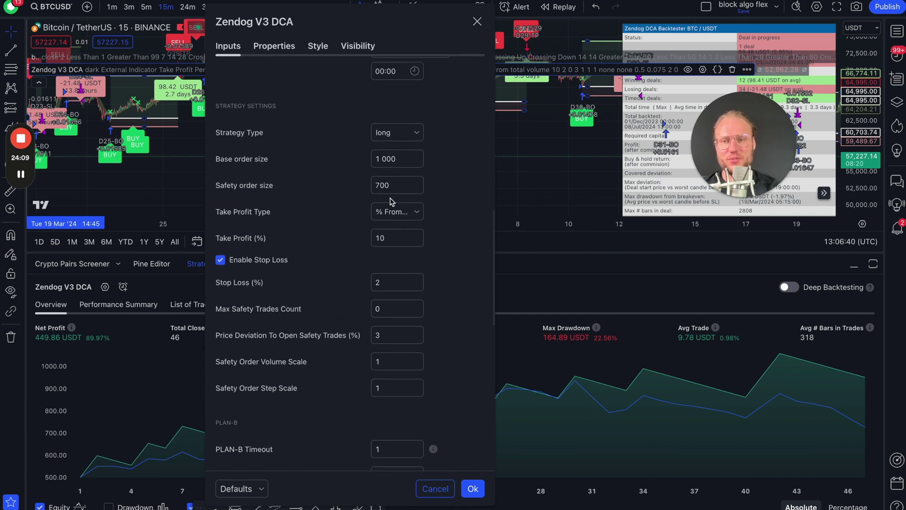
pyautogui.scroll(1, 390, 202)
pyautogui.click(398, 264)
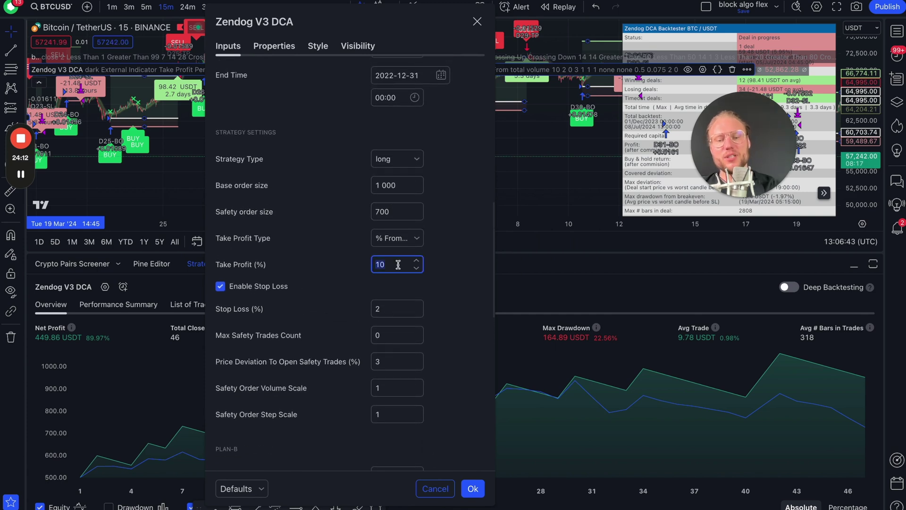
pyautogui.write('8')
pyautogui.click(625, 348)
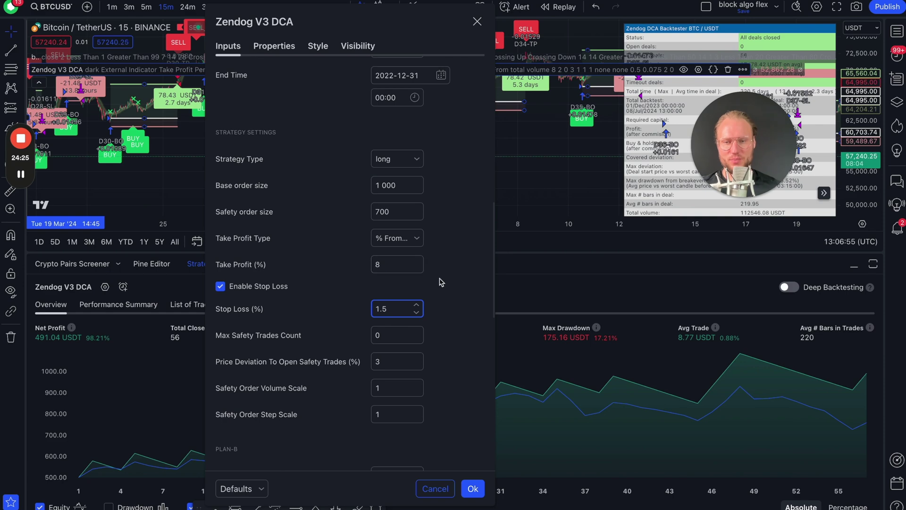
pyautogui.click(441, 282)
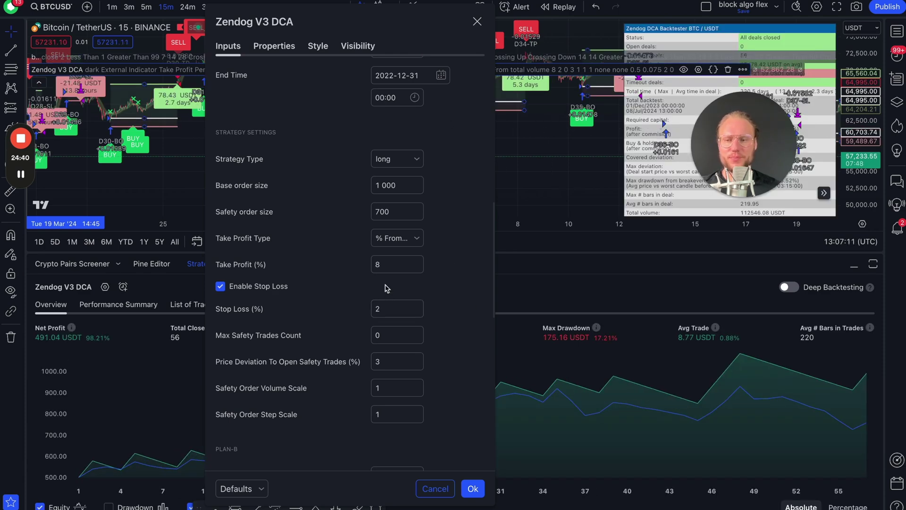
pyautogui.click(274, 46)
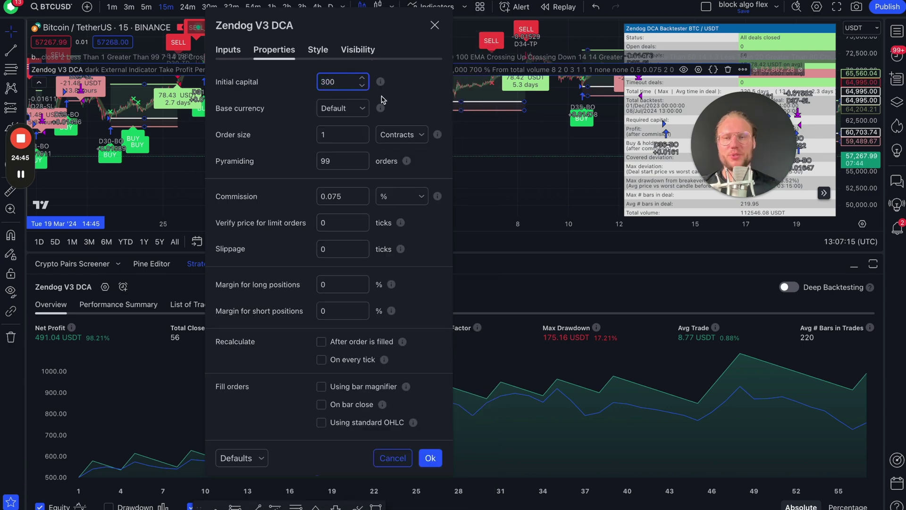
pyautogui.click(430, 459)
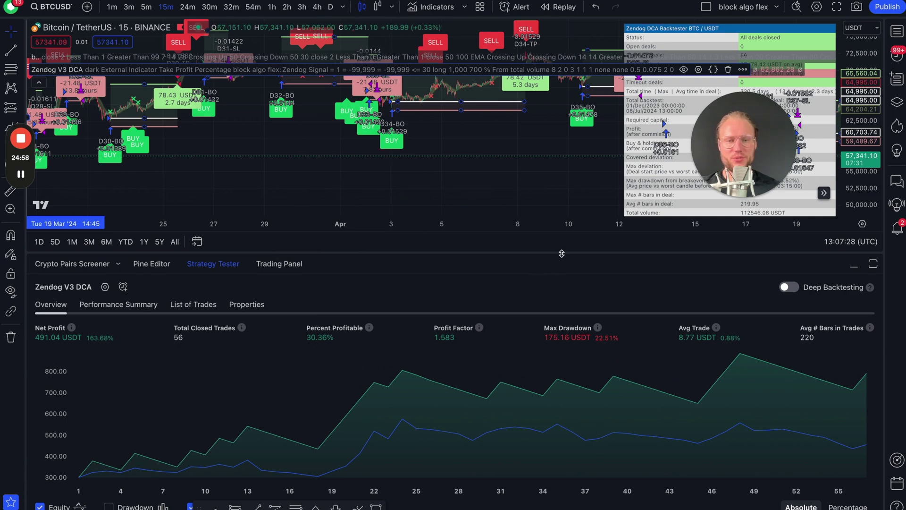
# Enlarge the chart and pan right through the backtested deals up to early July
pyautogui.moveTo(561, 254); pyautogui.dragTo(548, 380)
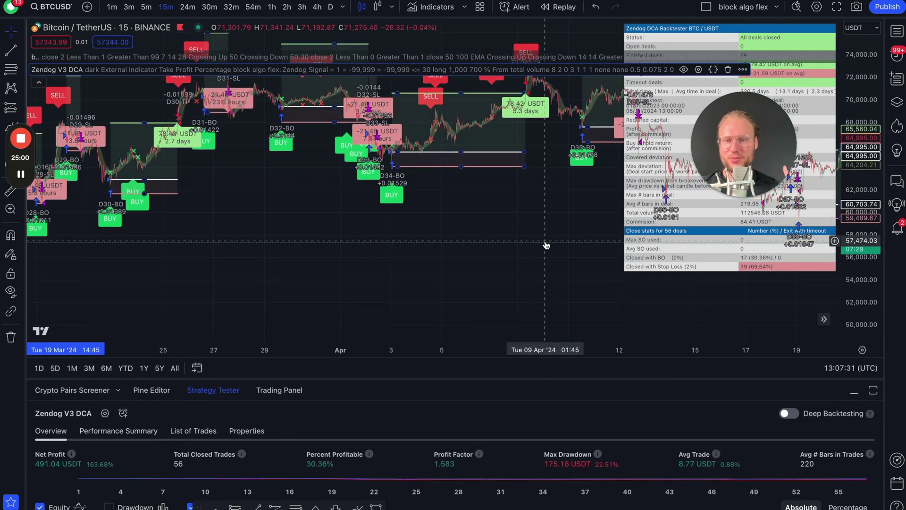
pyautogui.moveTo(562, 253); pyautogui.dragTo(189, 270)
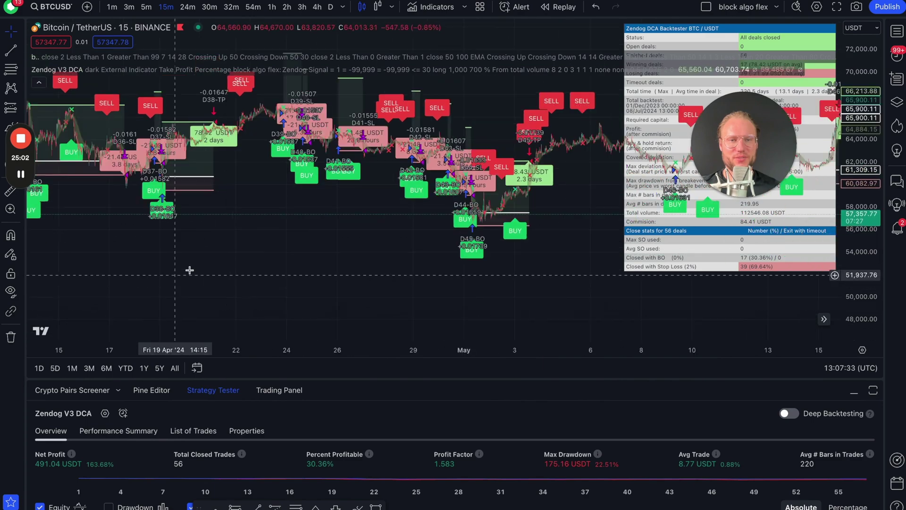
pyautogui.hscroll(15, 431, 261)
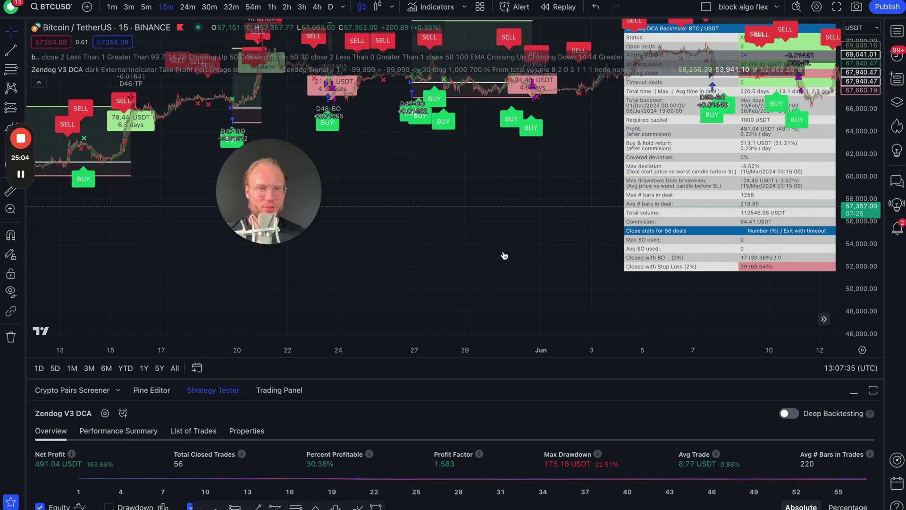
pyautogui.hscroll(15, 566, 215)
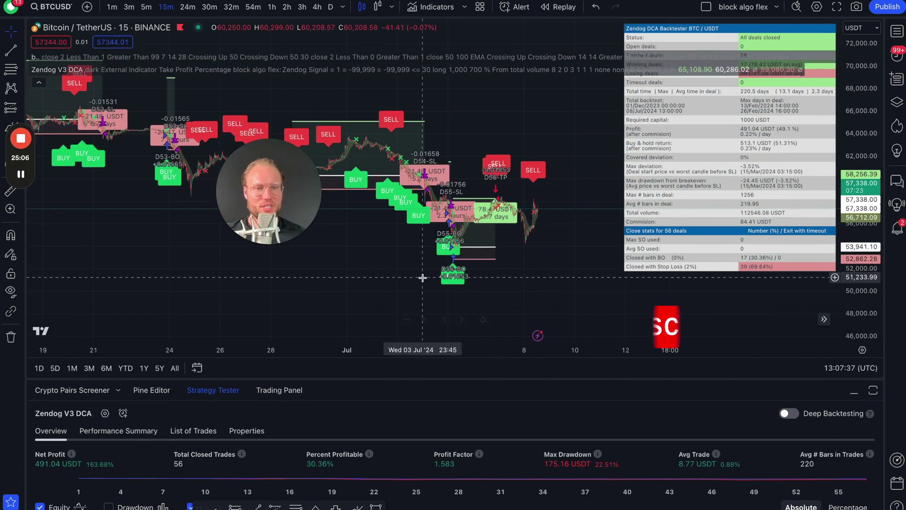
pyautogui.hscroll(3, 422, 277)
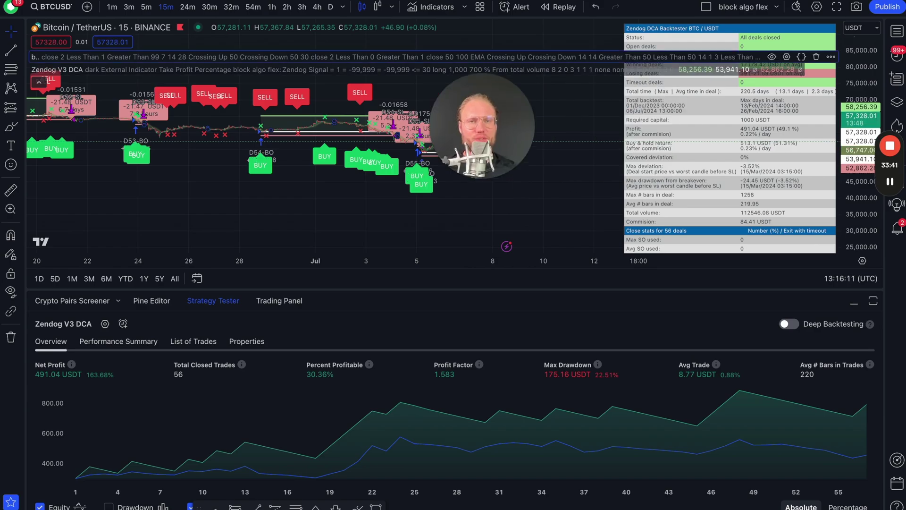
# On the 3Commas bot page, show and copy the 'Message for deal start signal' JSON
pyautogui.press('super+Tab')
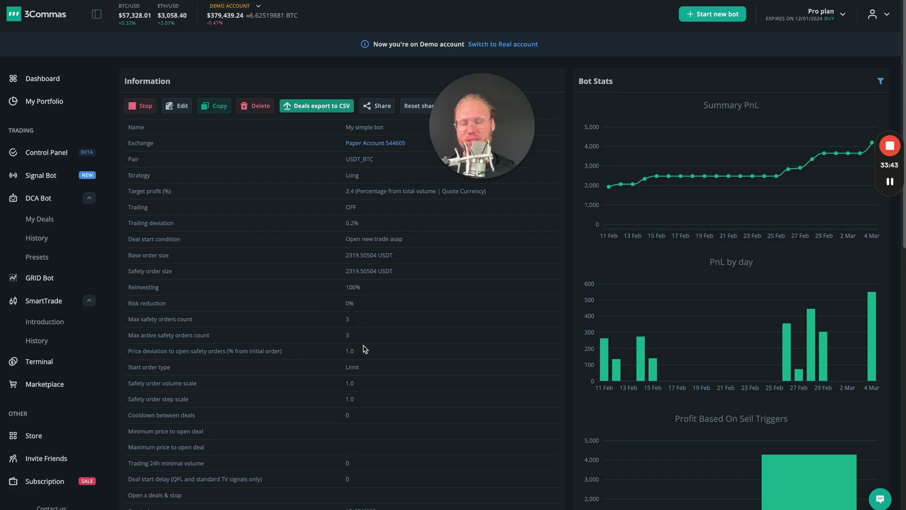
pyautogui.scroll(-4, 519, 326)
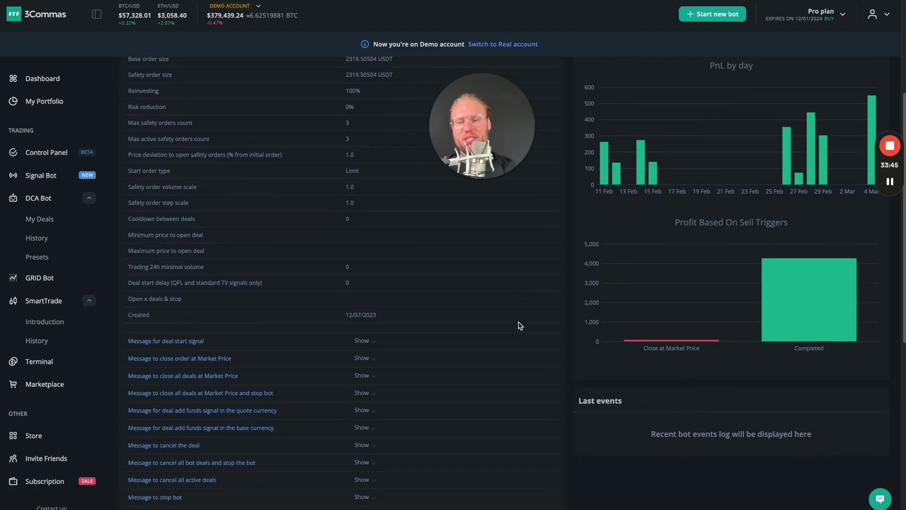
pyautogui.click(362, 340)
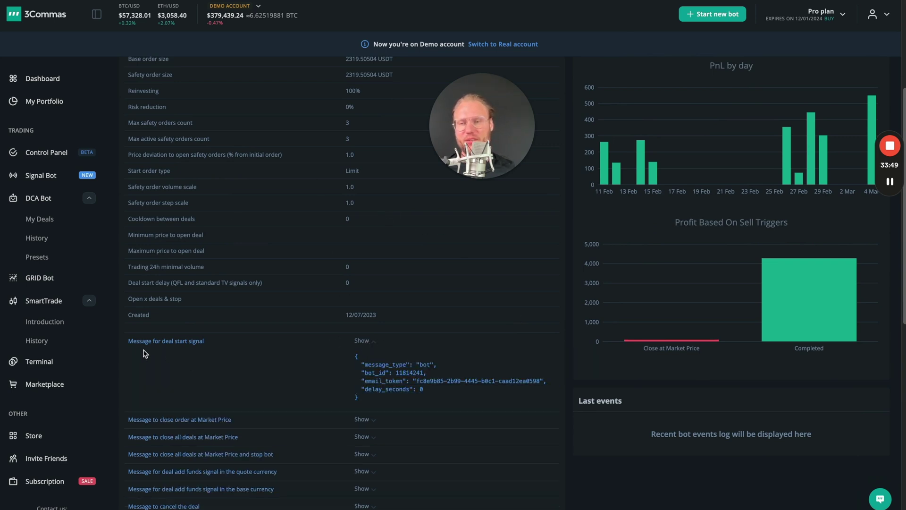
pyautogui.click(377, 381)
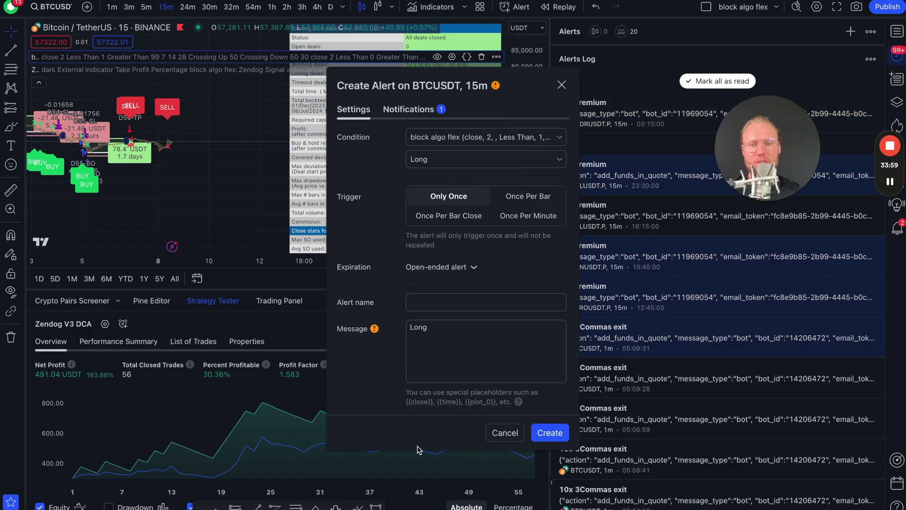
# Paste the 3Commas deal-start message and verify the webhook URL under Notifications
pyautogui.hotkey('ctrl', 'v')
pyautogui.click(408, 109)
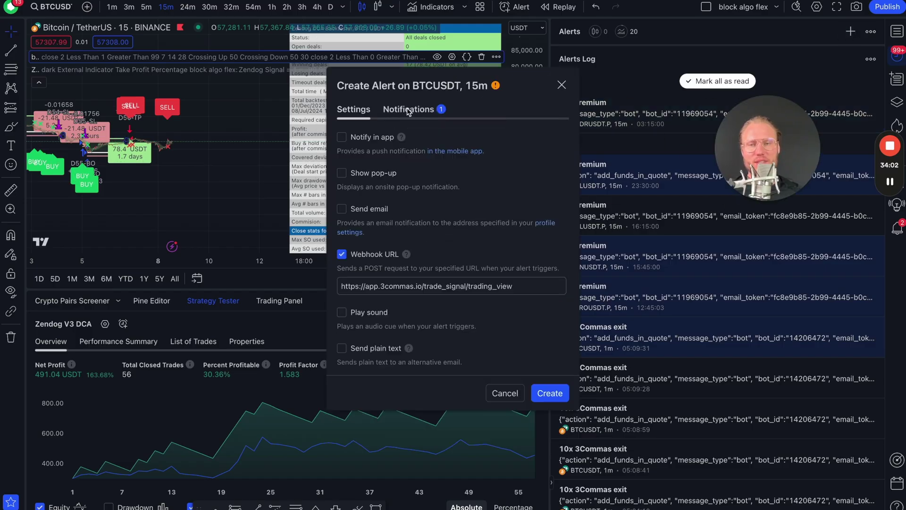
pyautogui.click(529, 286)
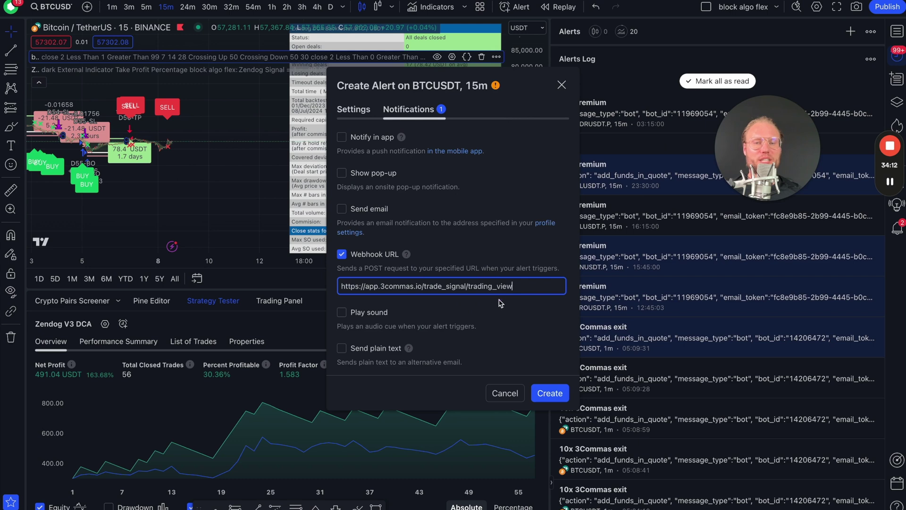
pyautogui.hotkey('ctrl', 'a')
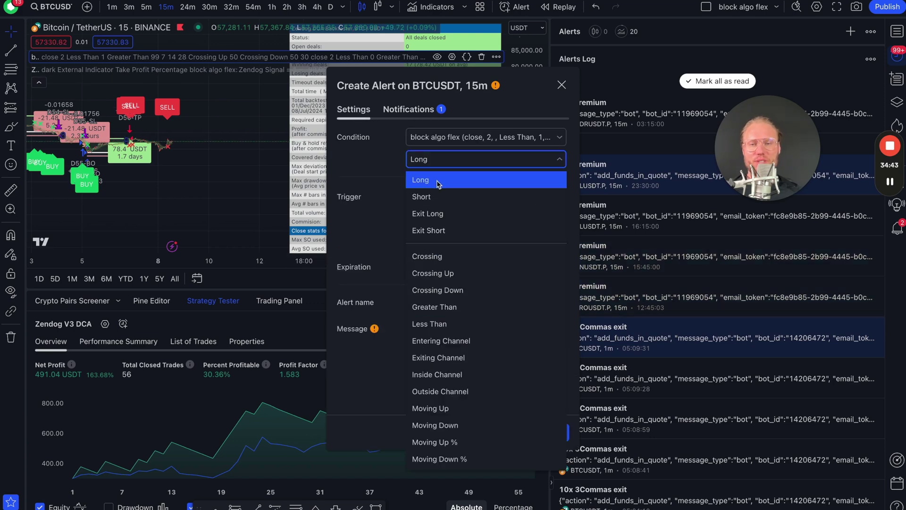
# Keep the Long condition, trigger once per bar close, and create the alert
pyautogui.click(420, 180)
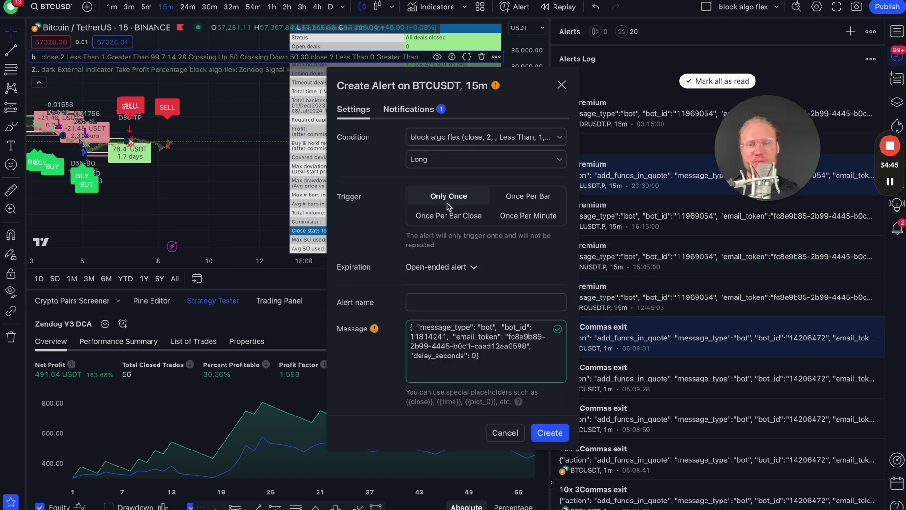
pyautogui.click(444, 215)
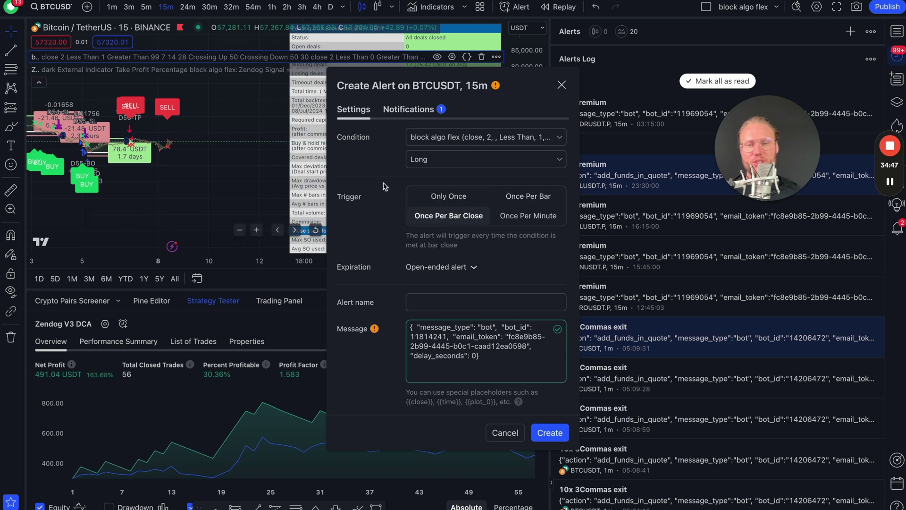
pyautogui.click(561, 436)
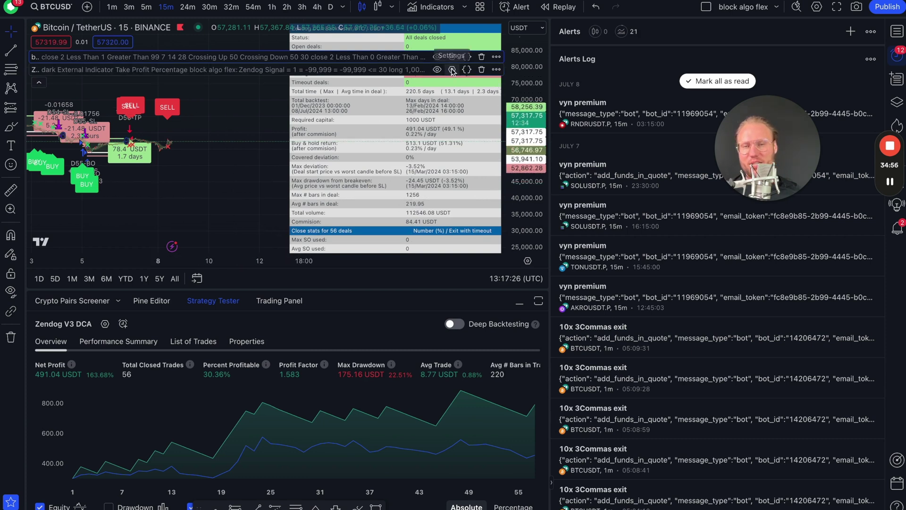
# Duplicate the existing 3Commas bot's configuration into a new DCA bot
pyautogui.press('super+Tab')
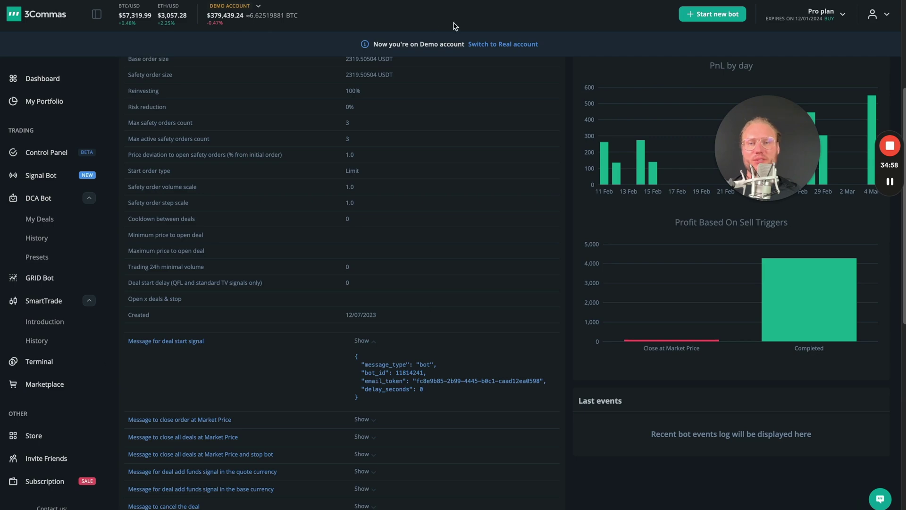
pyautogui.scroll(4, 361, 319)
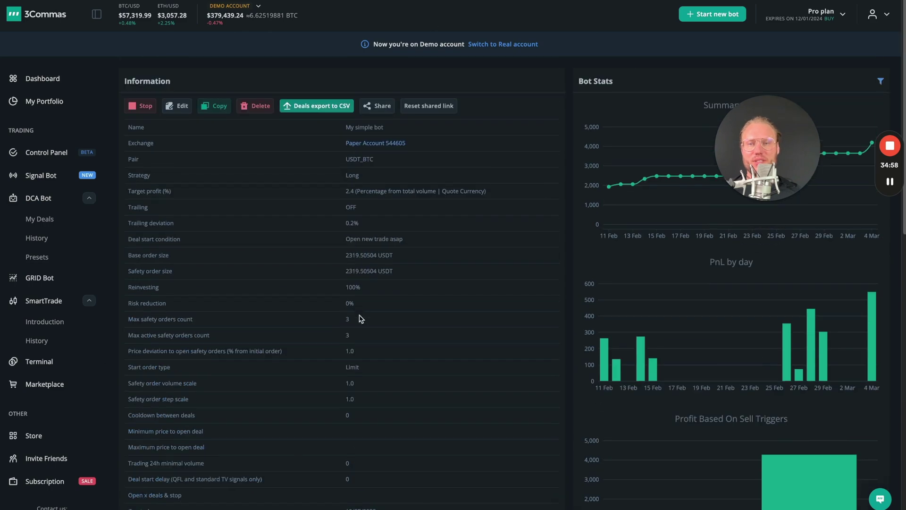
pyautogui.click(218, 105)
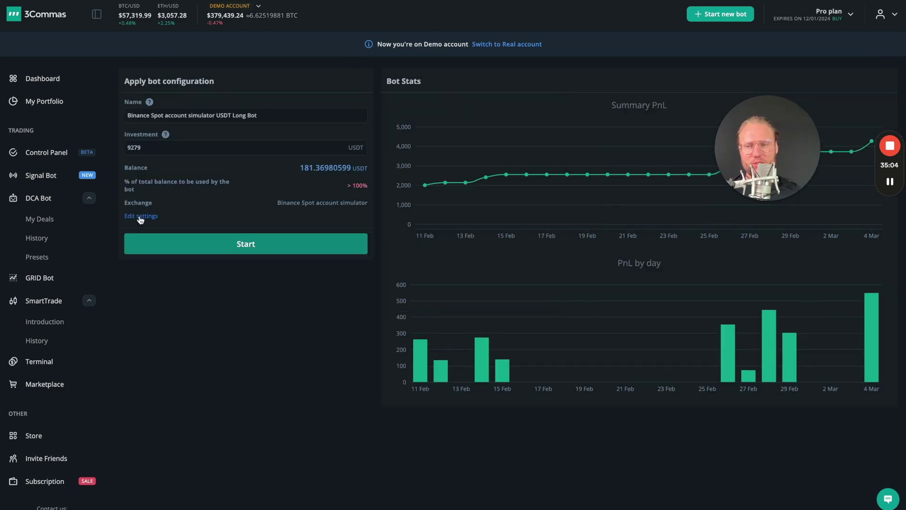
pyautogui.click(245, 242)
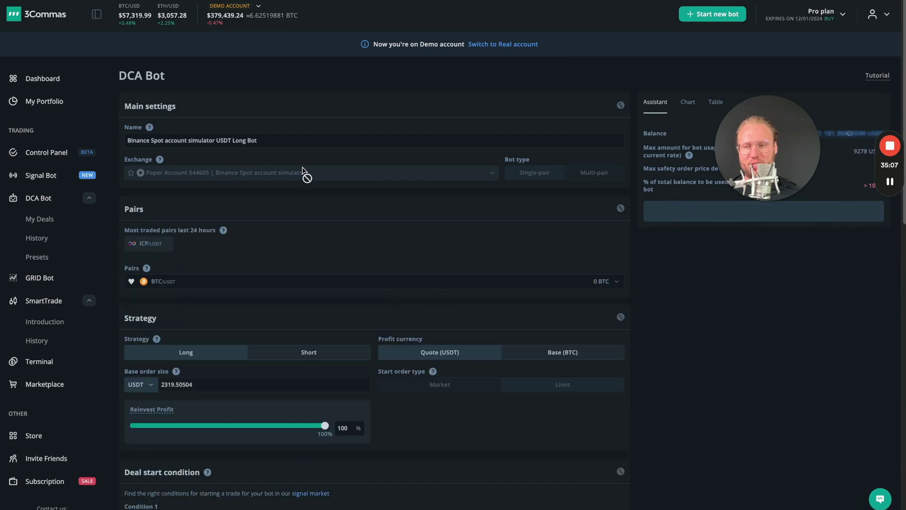
# Set the deal start condition to Trading View custom signal
pyautogui.scroll(-3, 297, 291)
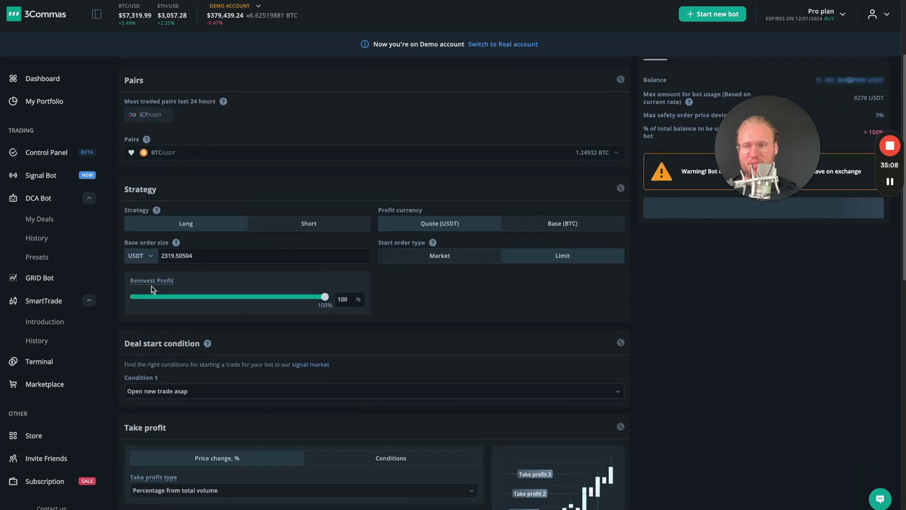
pyautogui.click(217, 257)
pyautogui.scroll(-5, 236, 312)
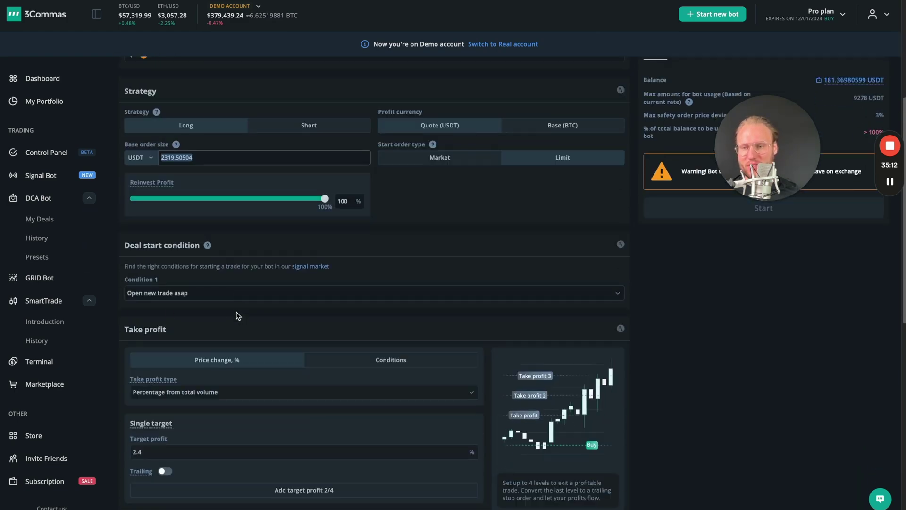
pyautogui.click(153, 150)
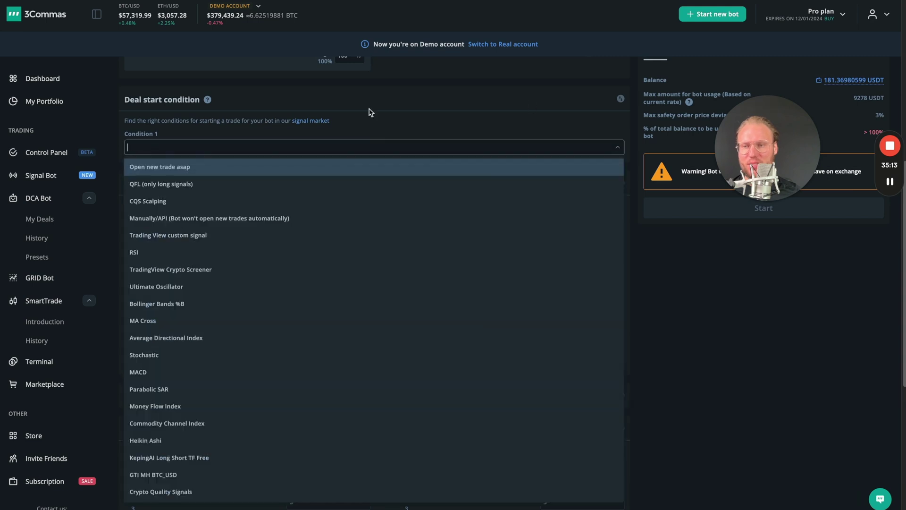
pyautogui.click(209, 233)
# Change the target profit value to 8%
pyautogui.scroll(-2, 266, 212)
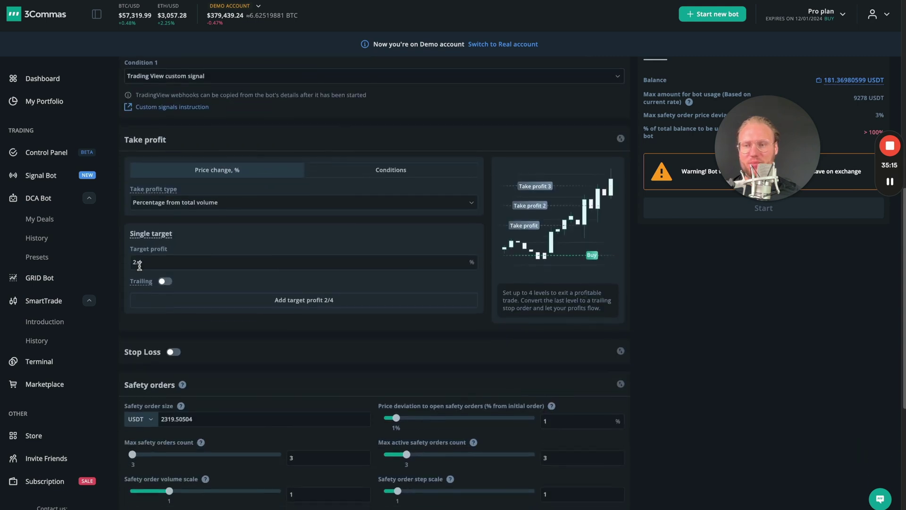
pyautogui.doubleClick(172, 263)
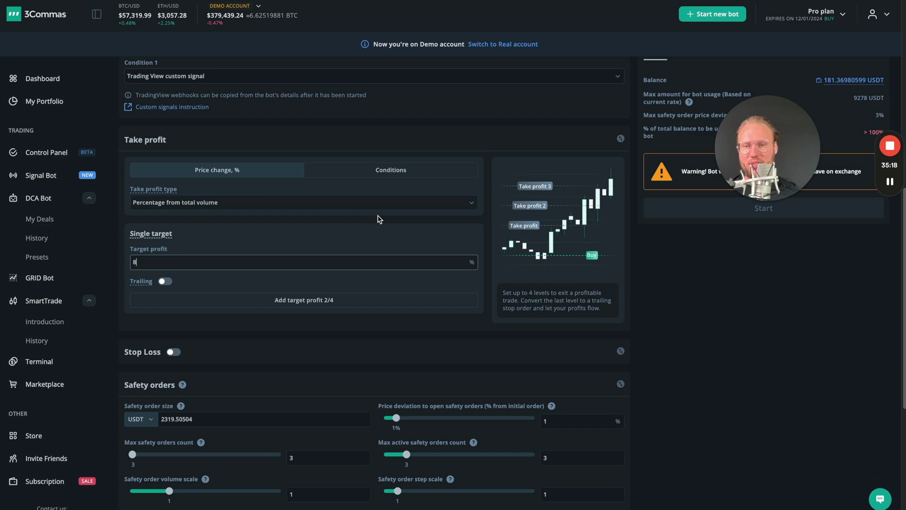
pyautogui.scroll(-5, 379, 219)
pyautogui.scroll(8, 364, 192)
pyautogui.scroll(-4, 259, 281)
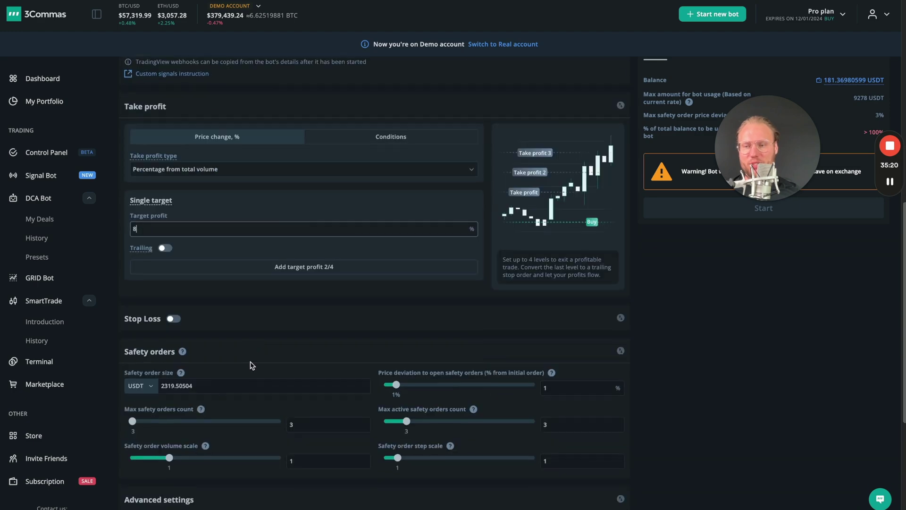
pyautogui.scroll(-2, 251, 365)
# Enable stop loss and set it to 2%
pyautogui.click(173, 236)
pyautogui.doubleClick(208, 281)
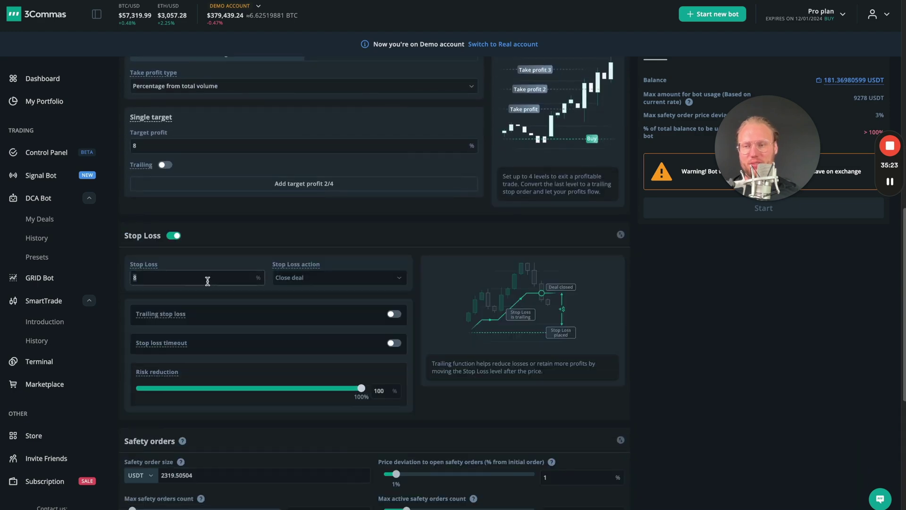
pyautogui.write('2')
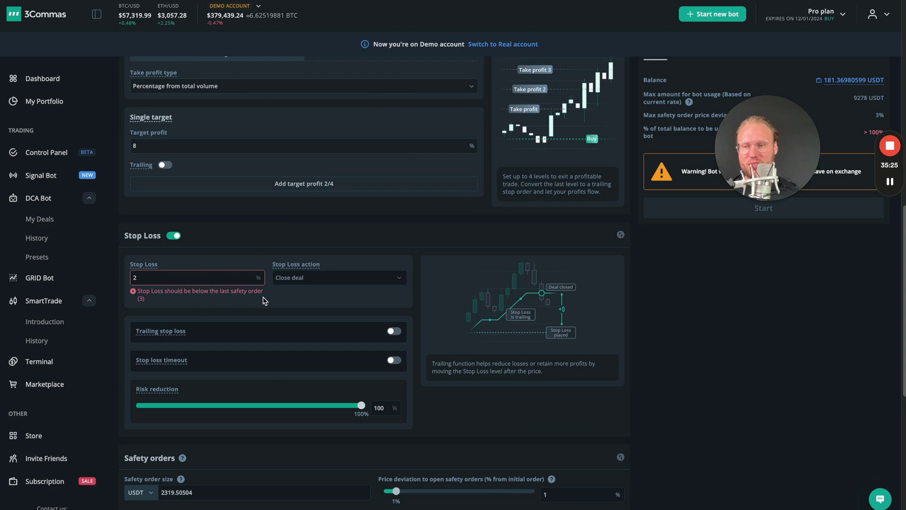
# Review the take profit, stop loss and safety order settings, then return to TradingView
pyautogui.scroll(-4, 290, 310)
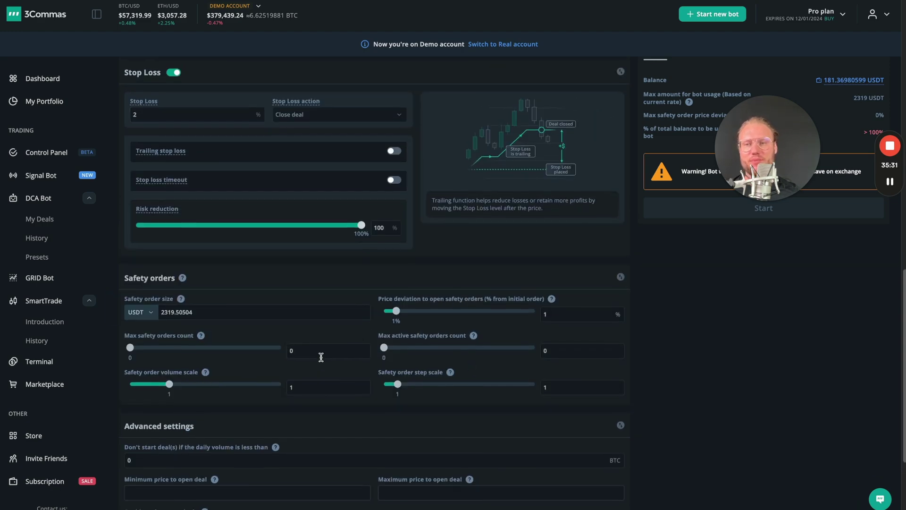
pyautogui.scroll(15, 322, 362)
pyautogui.scroll(-1, 321, 361)
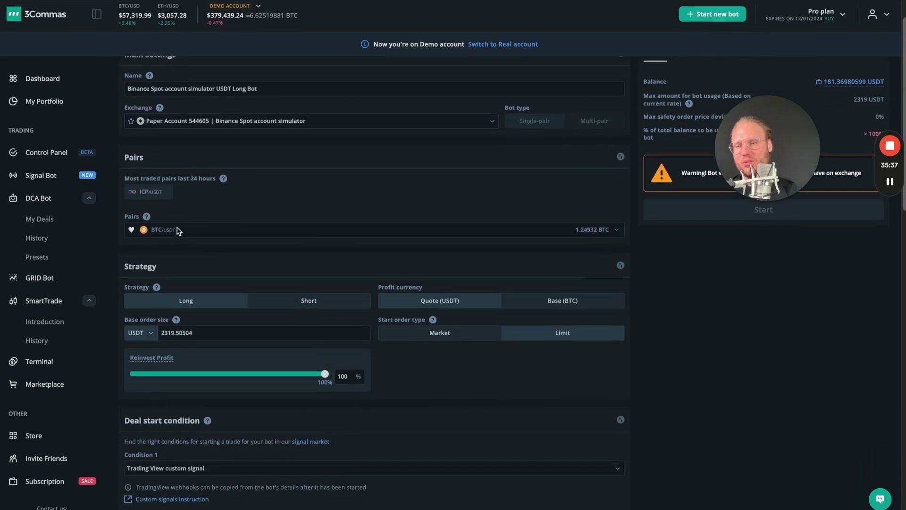
pyautogui.scroll(-2, 178, 229)
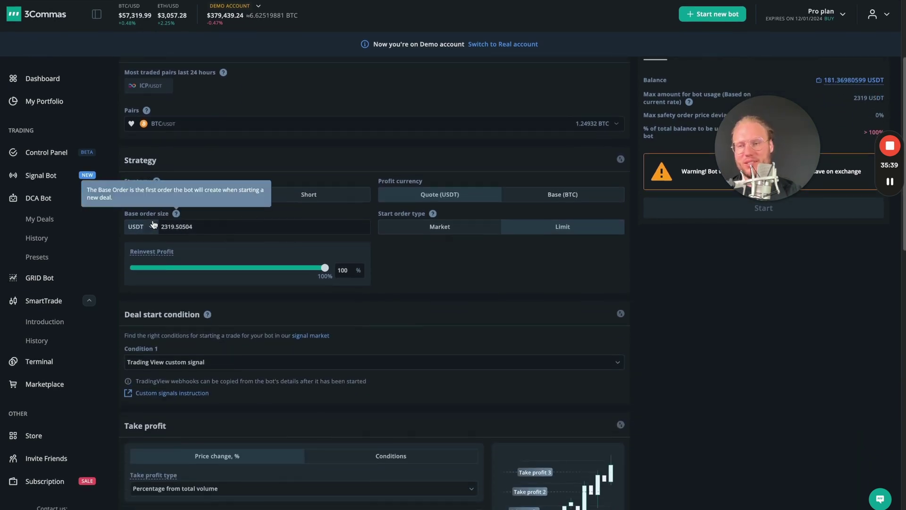
pyautogui.scroll(-3, 266, 242)
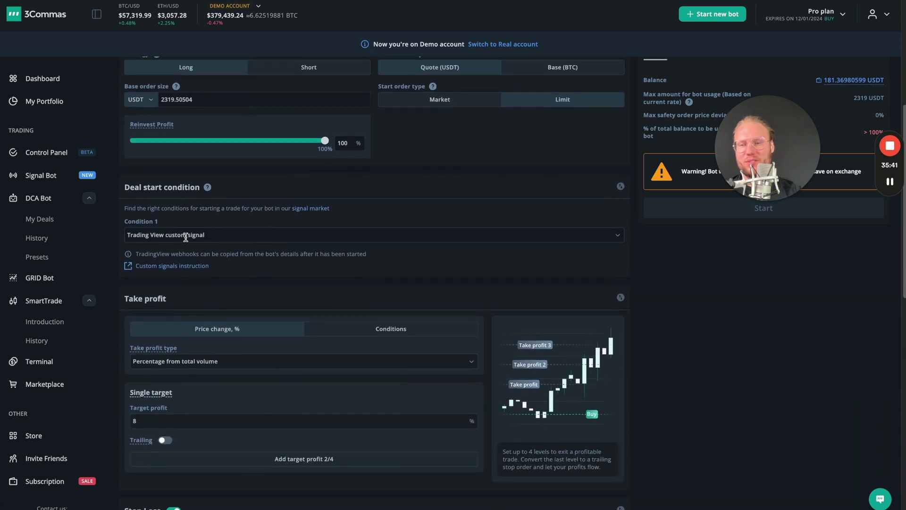
pyautogui.scroll(-3, 185, 237)
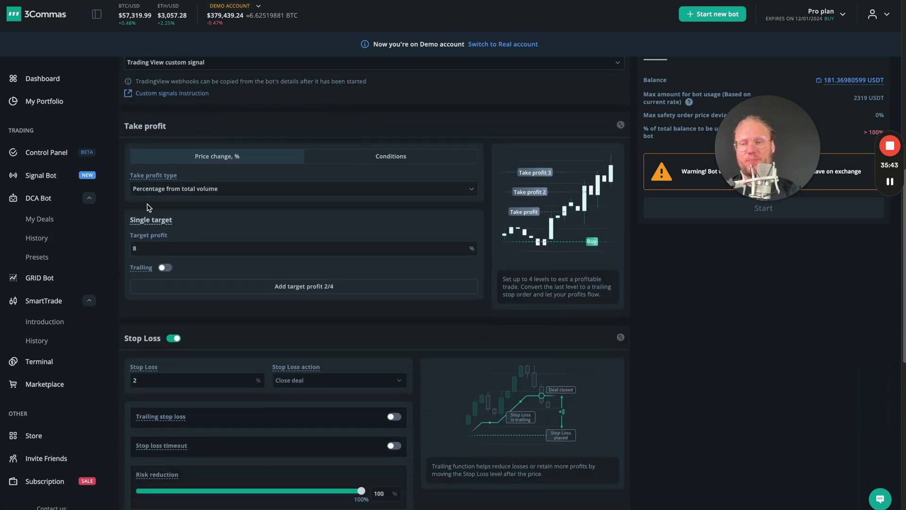
pyautogui.moveTo(163, 177)
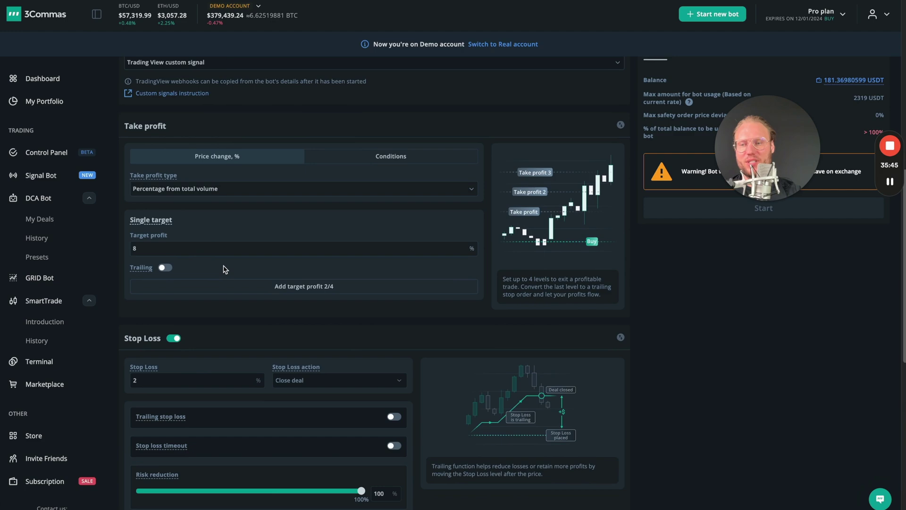
pyautogui.scroll(-3, 224, 269)
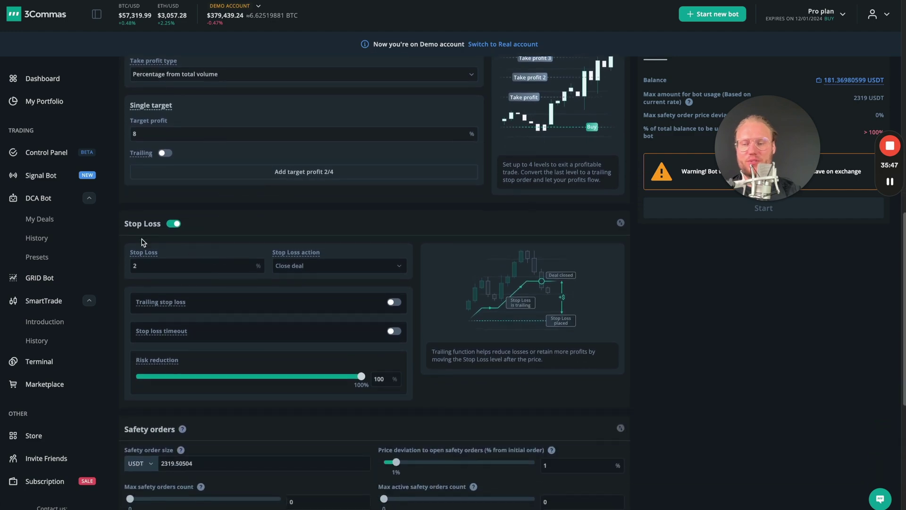
pyautogui.scroll(-8, 265, 249)
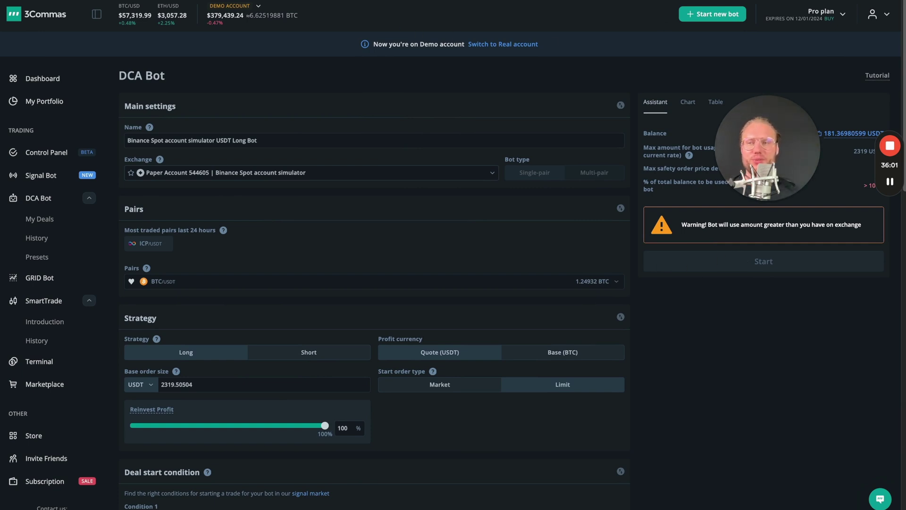
pyautogui.hotkey('alt', 'Tab')
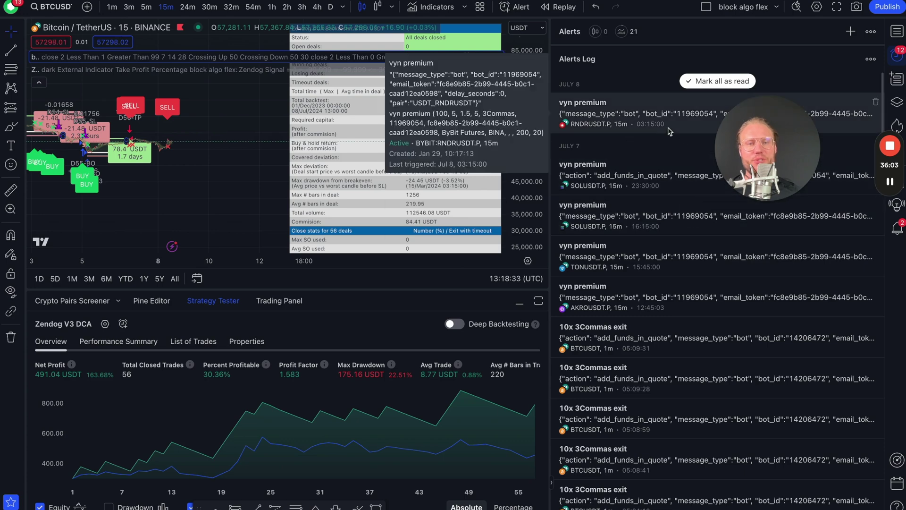
# Enlarge the alerts list above the alerts log, then switch to blockresearch.ai
pyautogui.moveTo(694, 47); pyautogui.dragTo(695, 286)
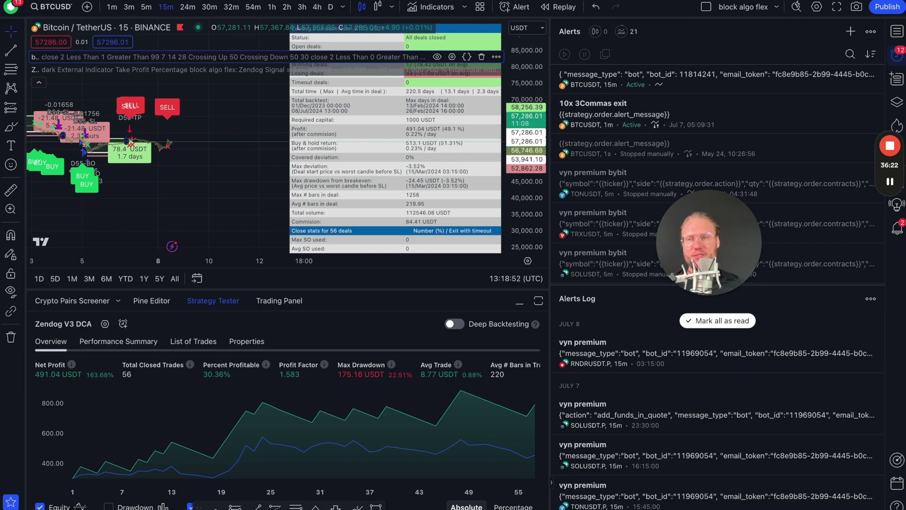
pyautogui.press('super+Tab')
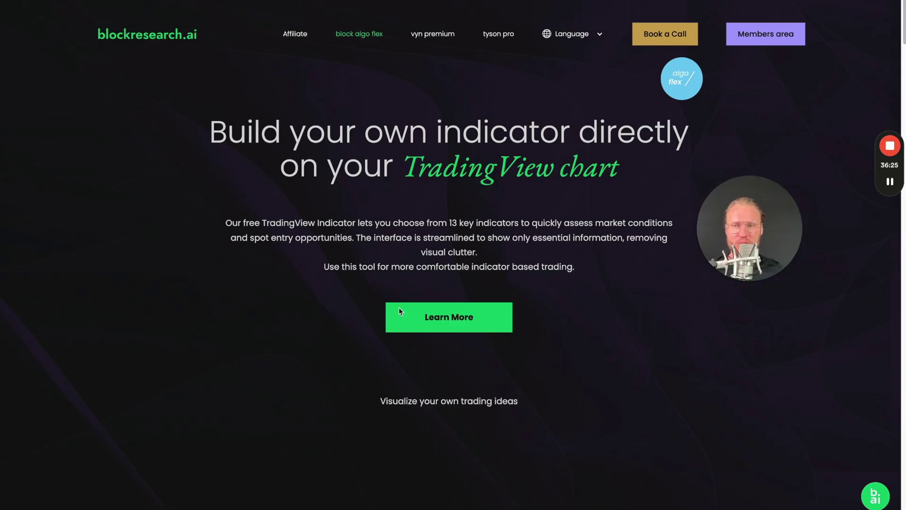
# Scroll the block algo flex page and sign in to the blockresearch.ai members area
pyautogui.scroll(-20, 499, 359)
pyautogui.scroll(5, 500, 360)
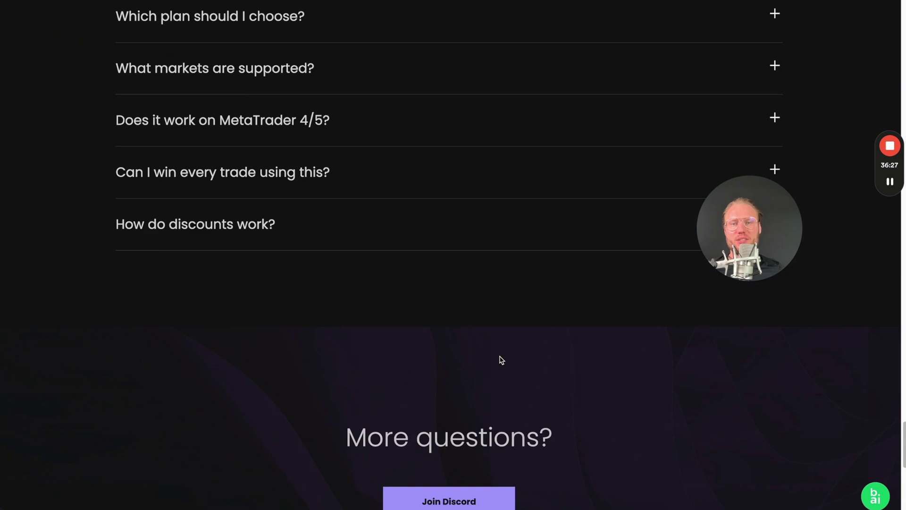
pyautogui.scroll(-5, 501, 360)
pyautogui.scroll(15, 501, 360)
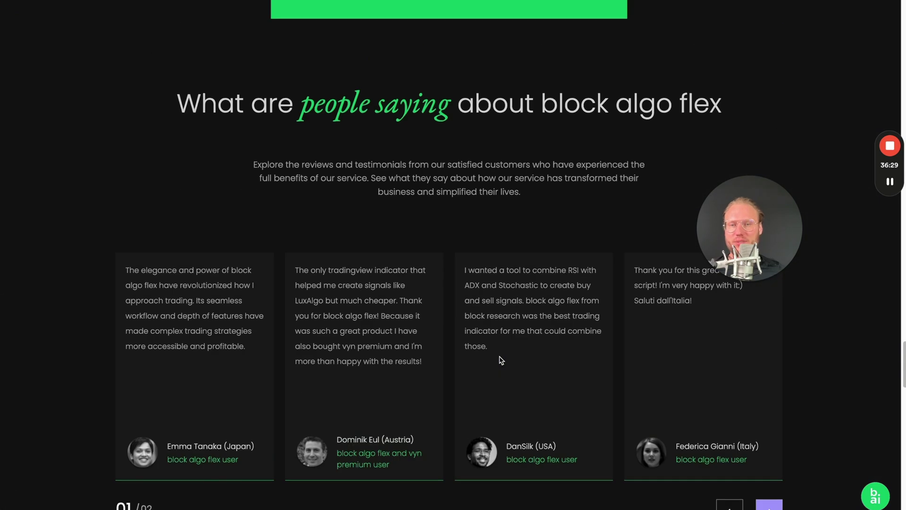
pyautogui.scroll(4, 501, 360)
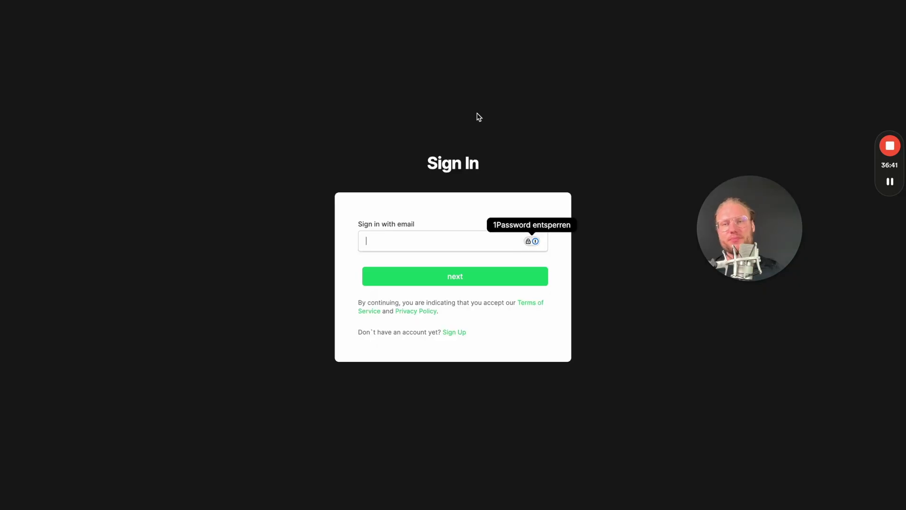
pyautogui.write('yout')
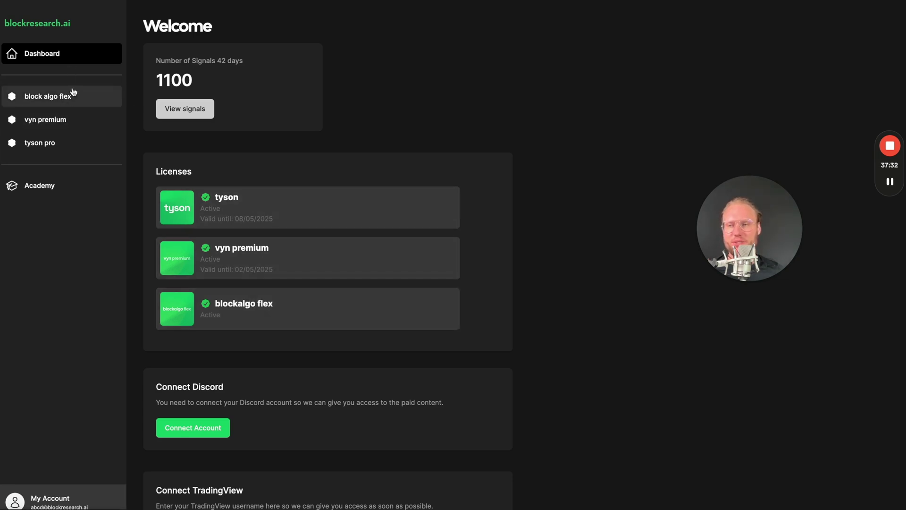
# Replace the connected TradingView username on the dashboard with the new one, then return to TradingView
pyautogui.click(47, 55)
pyautogui.scroll(-1, 339, 106)
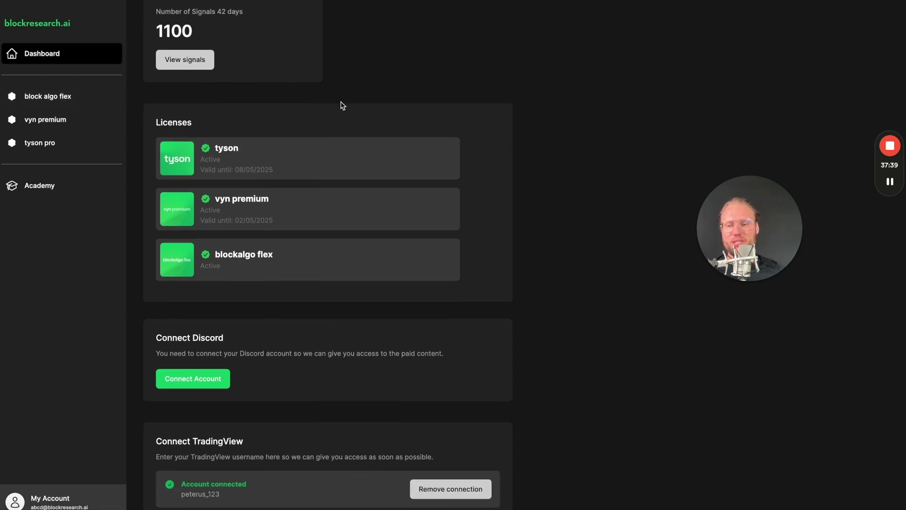
pyautogui.click(470, 492)
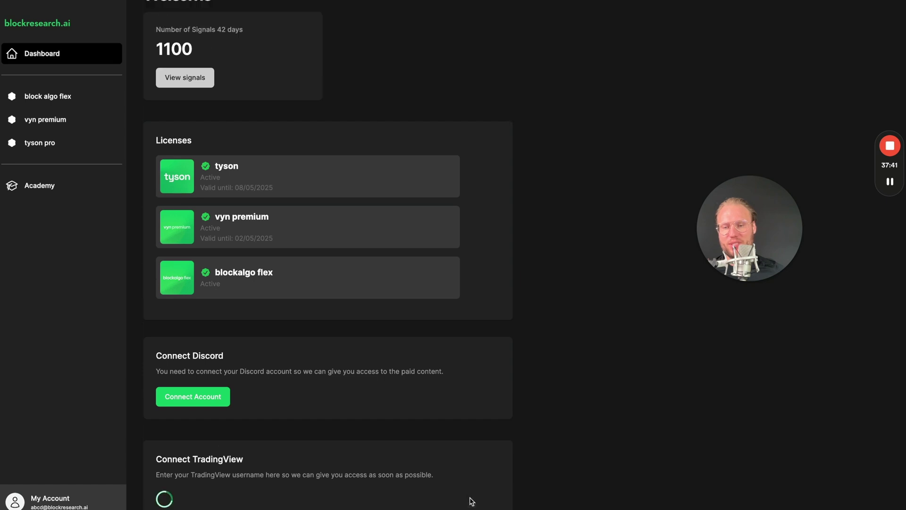
pyautogui.click(193, 493)
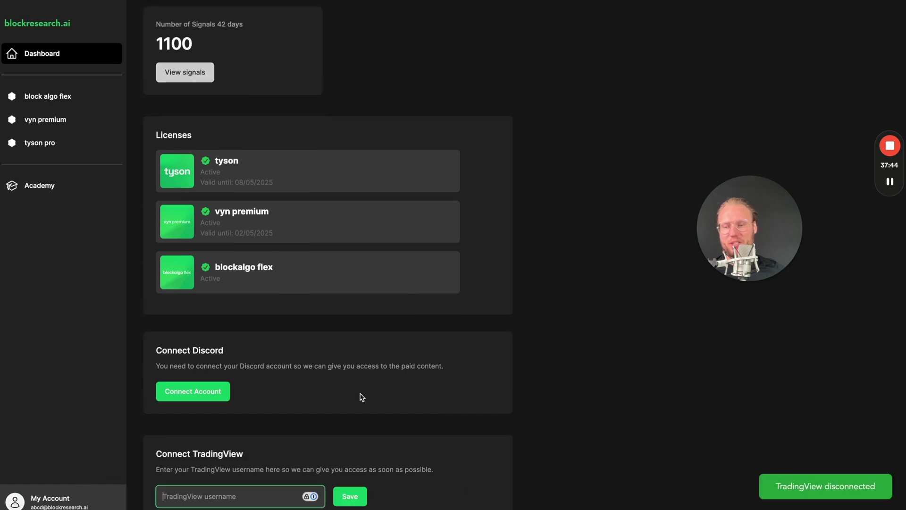
pyautogui.hotkey('ctrl', 'v')
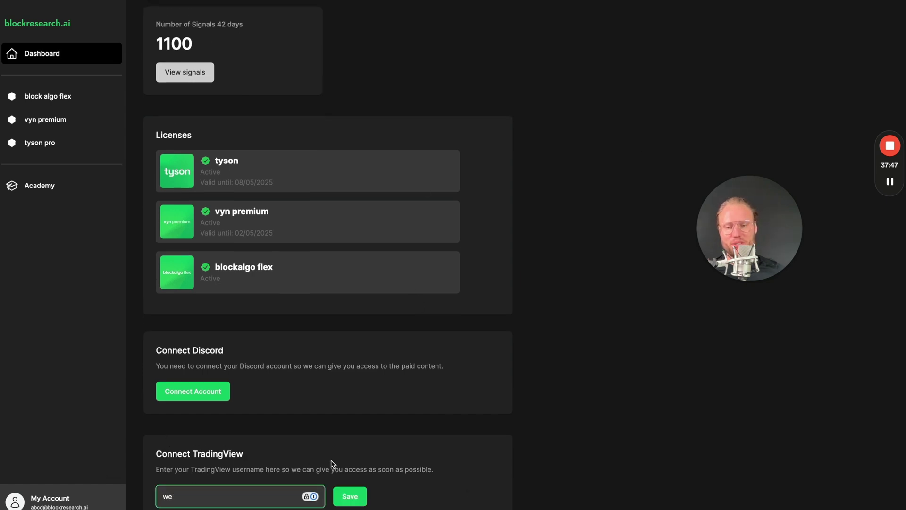
pyautogui.press('Return')
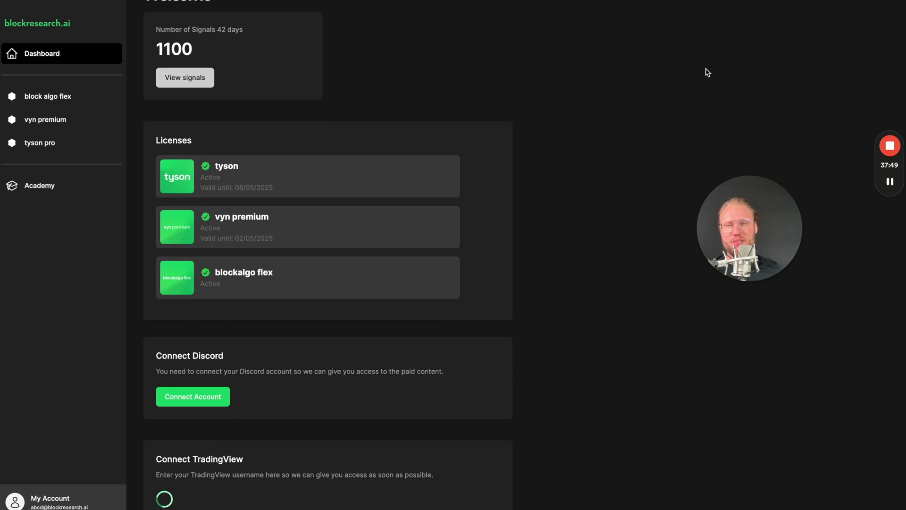
pyautogui.scroll(-1, 295, 427)
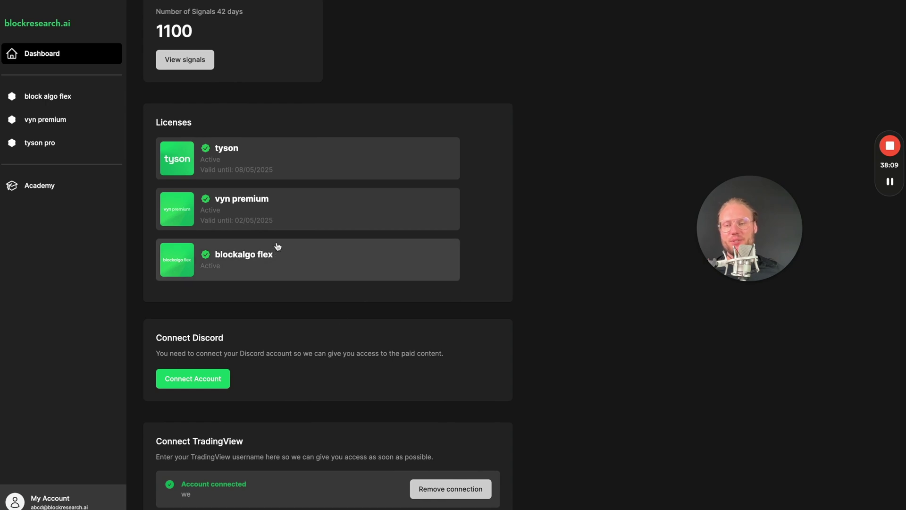
pyautogui.press('super+Tab')
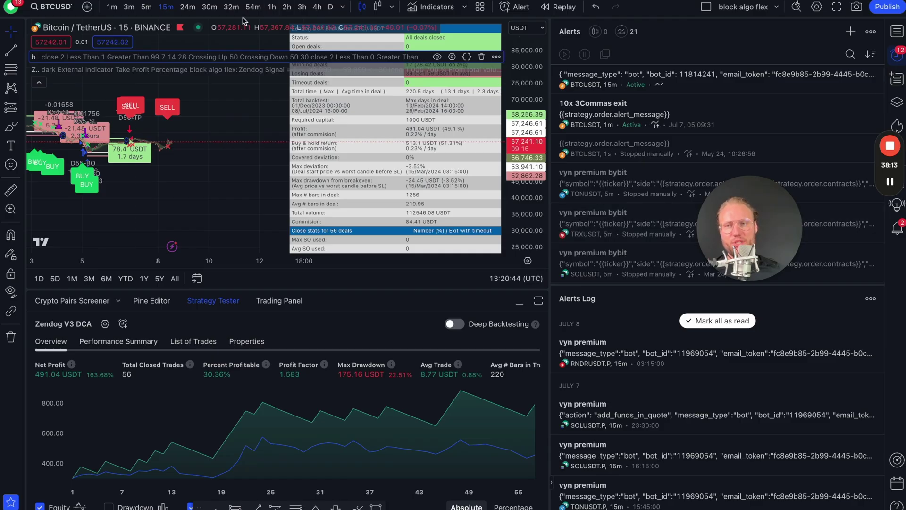
# Reload the chart and list Invite-only scripts in Indicators, showing blockalgo flex
pyautogui.press('super+r')
pyautogui.click(437, 9)
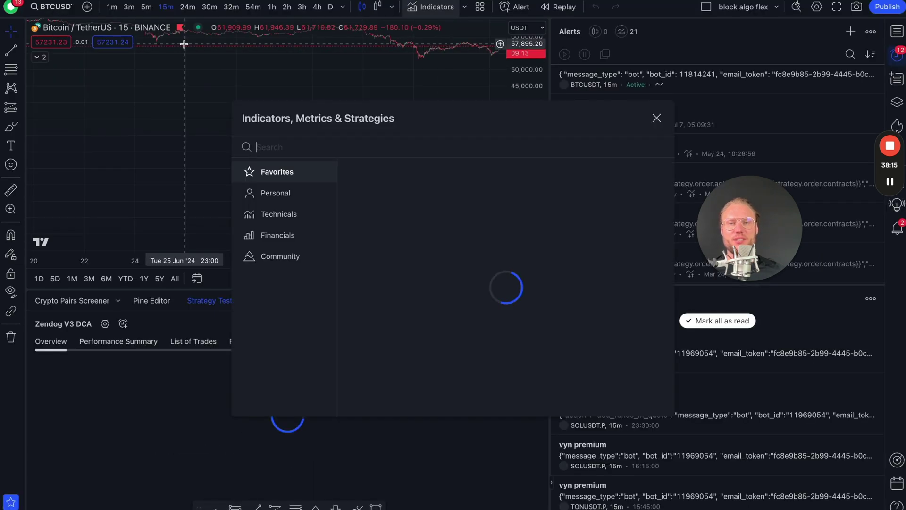
pyautogui.click(280, 277)
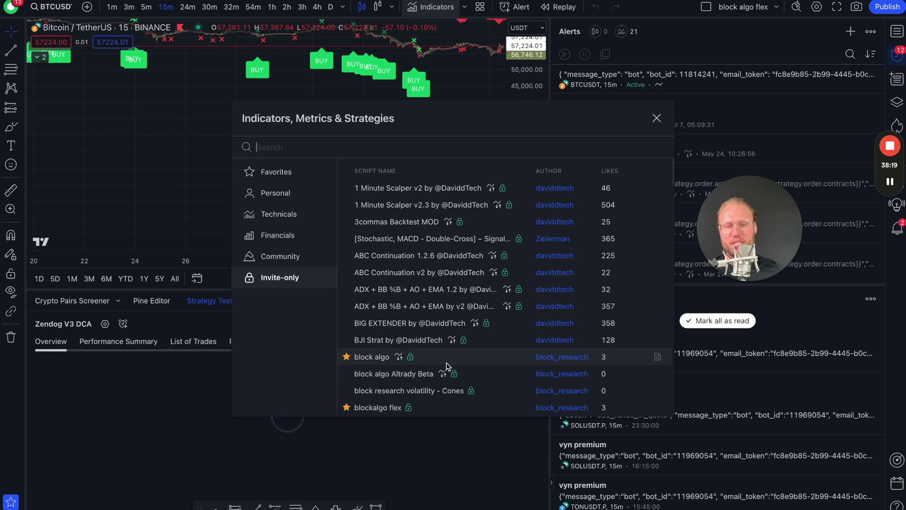
pyautogui.scroll(-1, 440, 378)
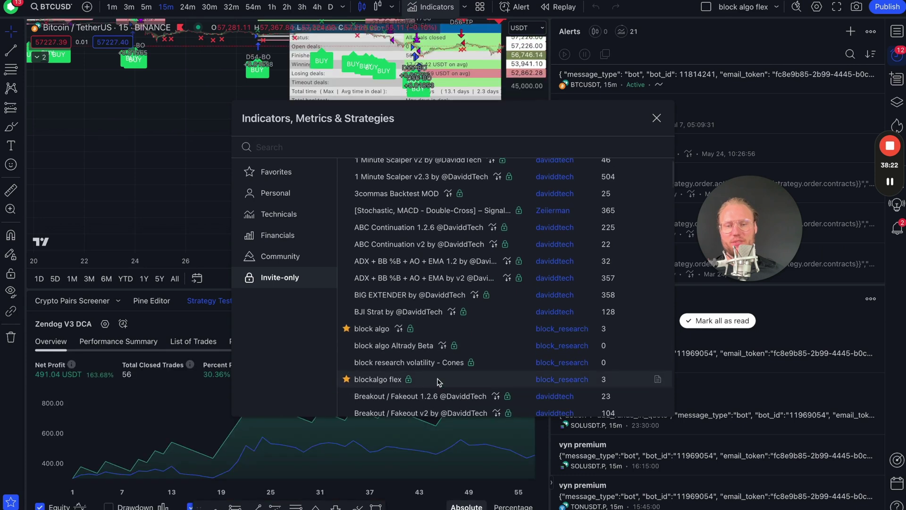